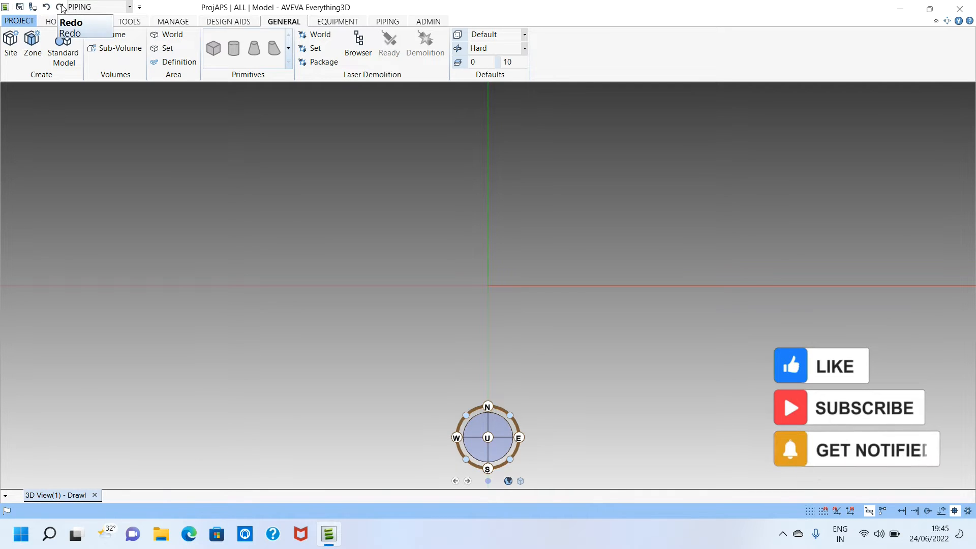
Examine the list of available disciplines and the Equipment discipline's tools, ending in the Piping discipline.
{"action": "left_click", "coordinate": [129, 7]}
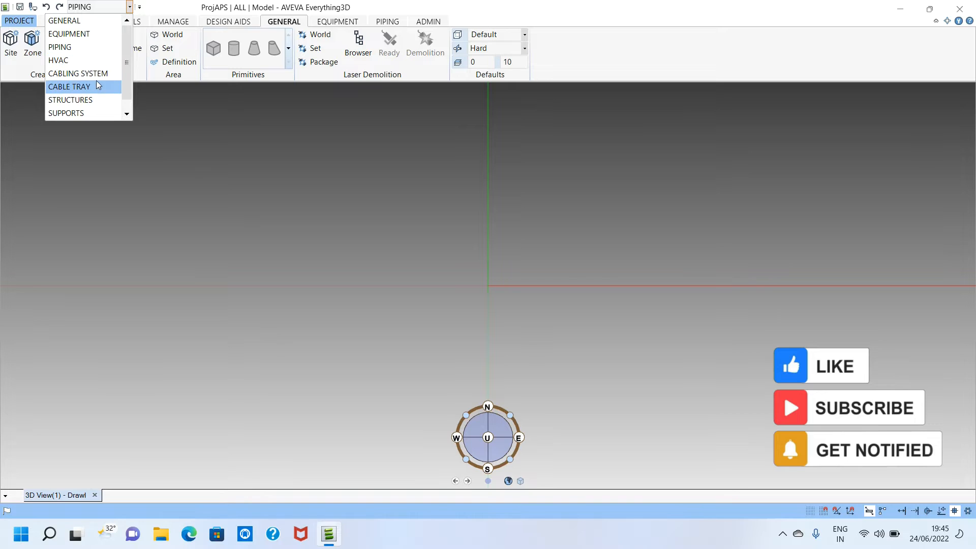
{"action": "scroll", "coordinate": [98, 86], "scroll_direction": "down", "scroll_amount": 1}
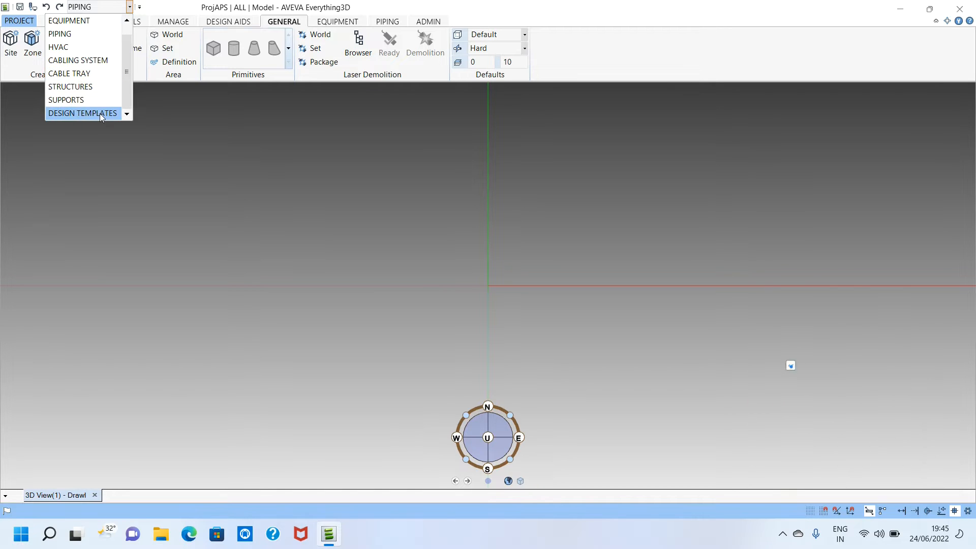
{"action": "left_click", "coordinate": [184, 130]}
{"action": "left_click", "coordinate": [130, 7]}
{"action": "scroll", "coordinate": [102, 62], "scroll_direction": "up", "scroll_amount": 1}
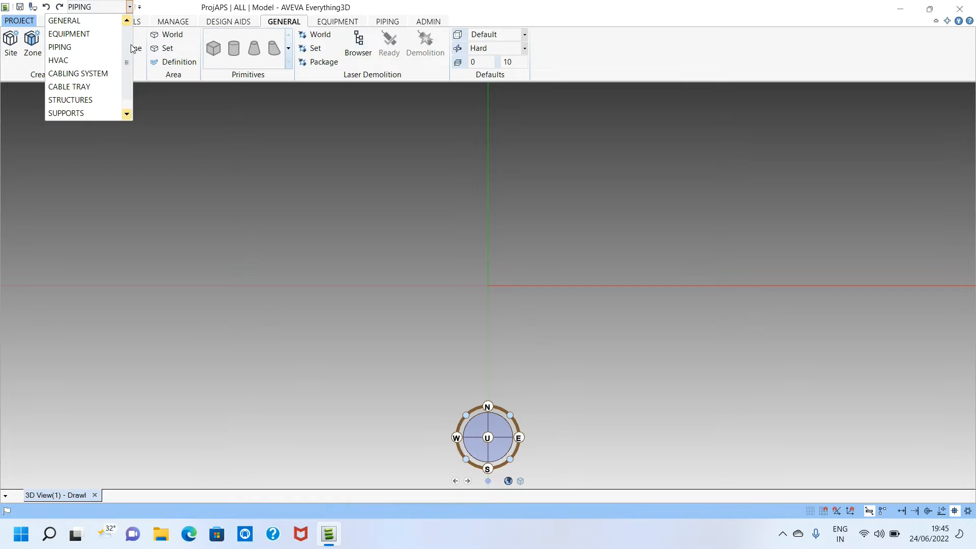
{"action": "left_click", "coordinate": [171, 109]}
{"action": "left_click", "coordinate": [129, 6]}
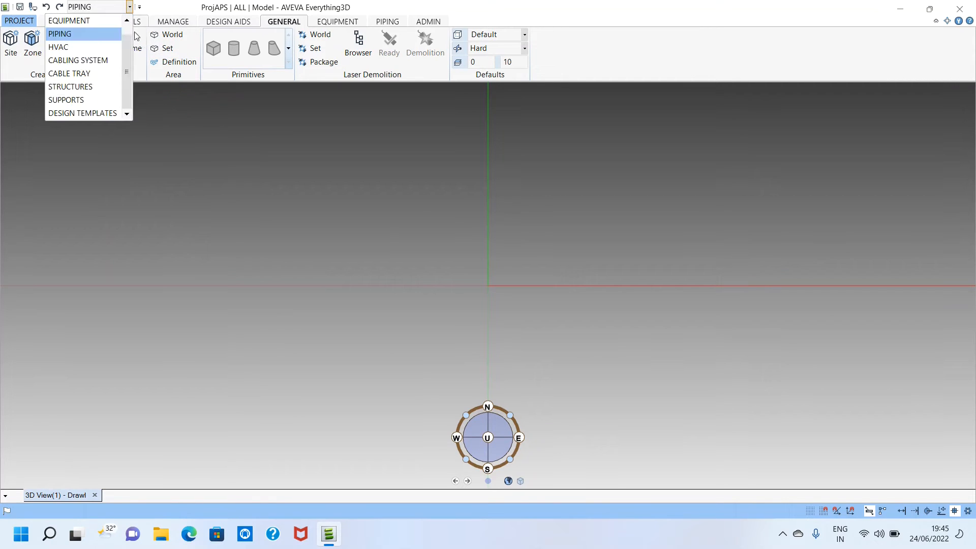
{"action": "left_click", "coordinate": [91, 34]}
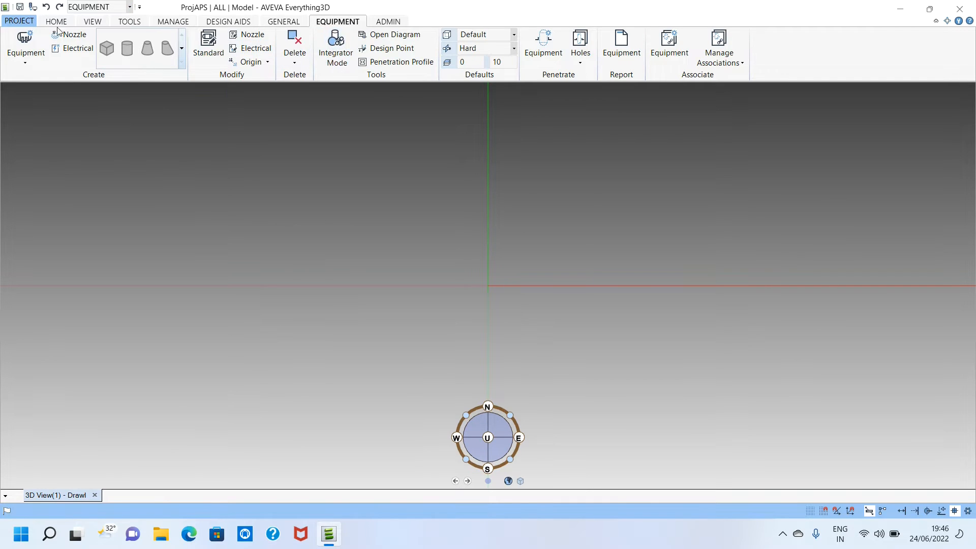
{"action": "left_click", "coordinate": [130, 7]}
{"action": "left_click", "coordinate": [99, 32]}
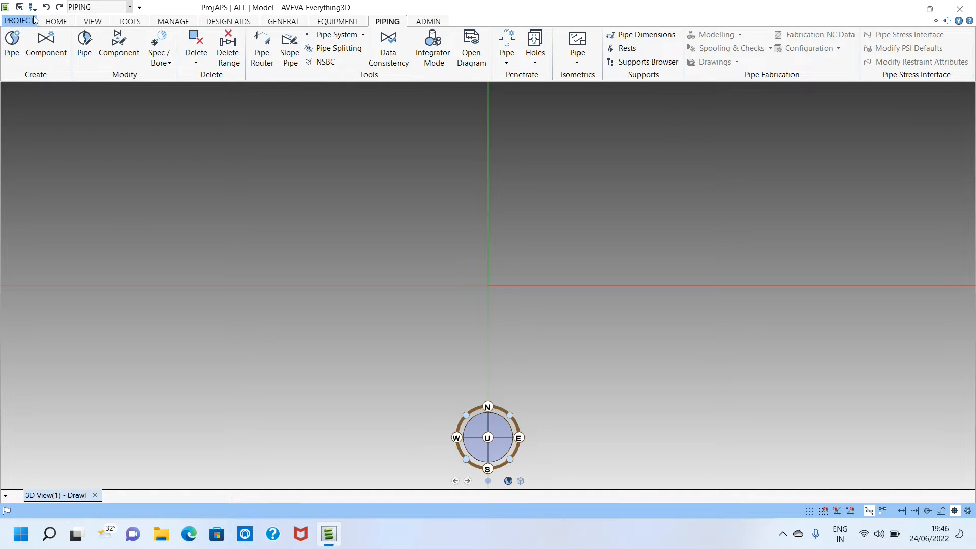
Display the command window and the Model Explorer, and collapse the model world's hierarchy.
{"action": "left_click", "coordinate": [53, 23]}
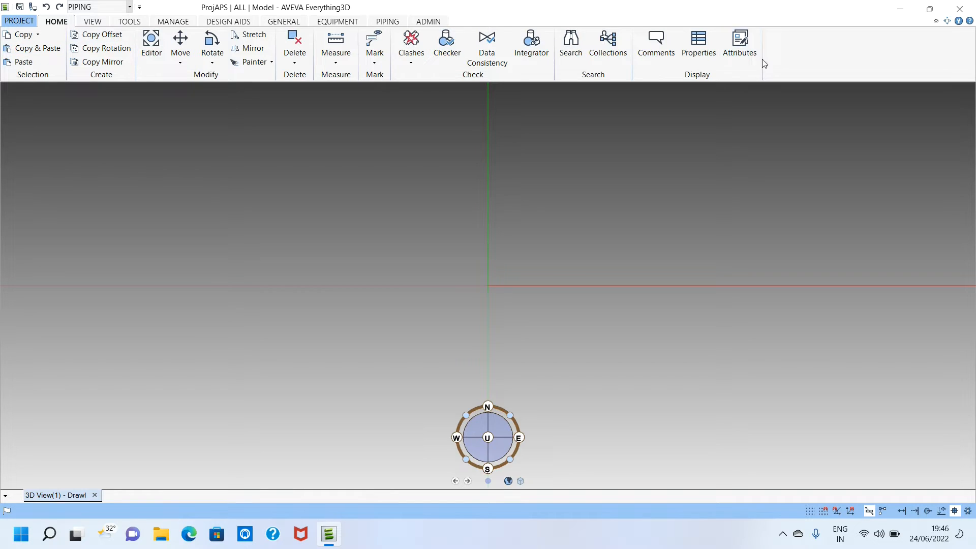
{"action": "left_click", "coordinate": [92, 23]}
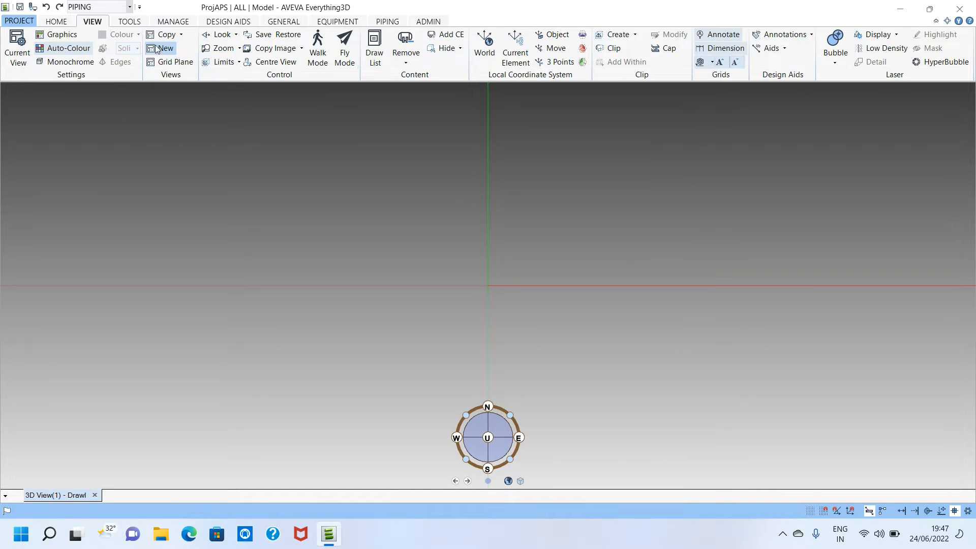
{"action": "left_click", "coordinate": [128, 22]}
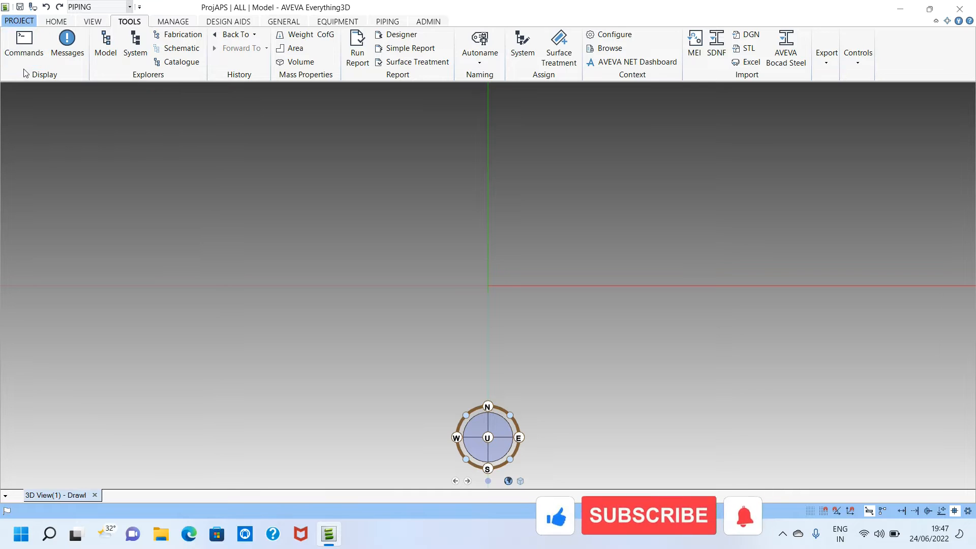
{"action": "left_click", "coordinate": [24, 51]}
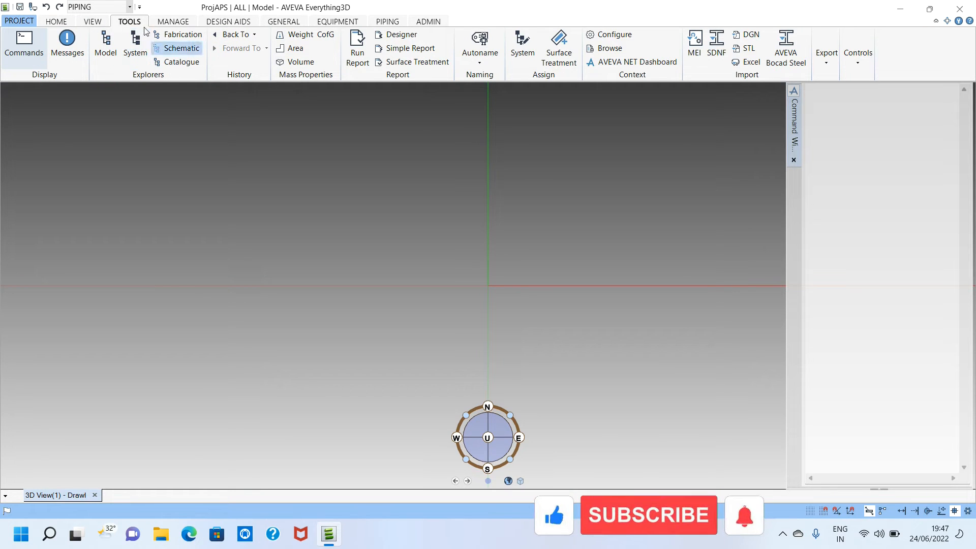
{"action": "left_click", "coordinate": [100, 53]}
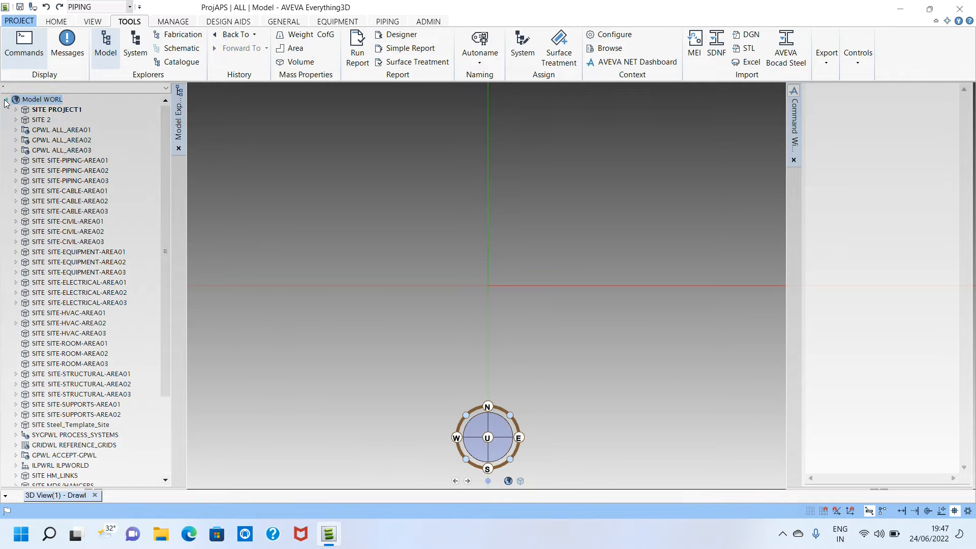
{"action": "left_click", "coordinate": [7, 100]}
{"action": "left_click", "coordinate": [186, 26]}
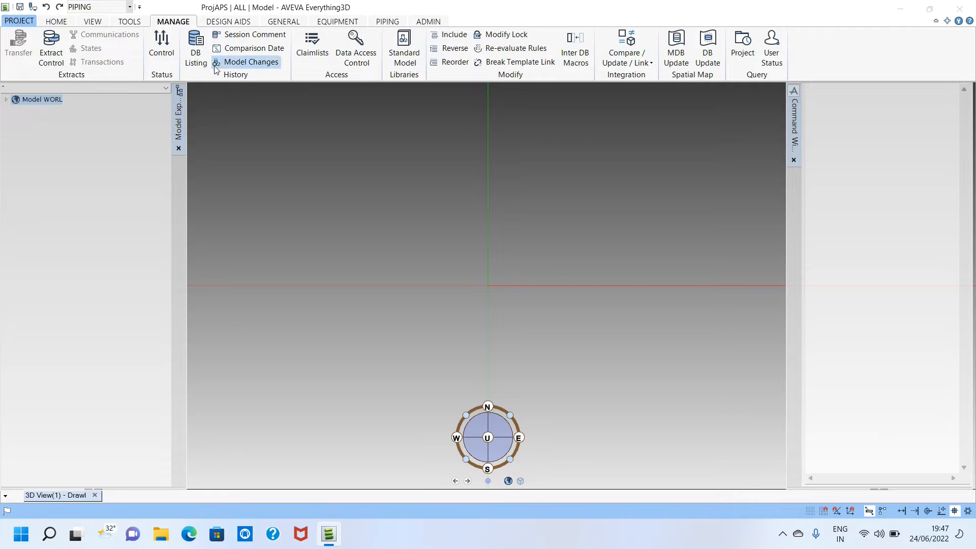
{"action": "left_click", "coordinate": [276, 25]}
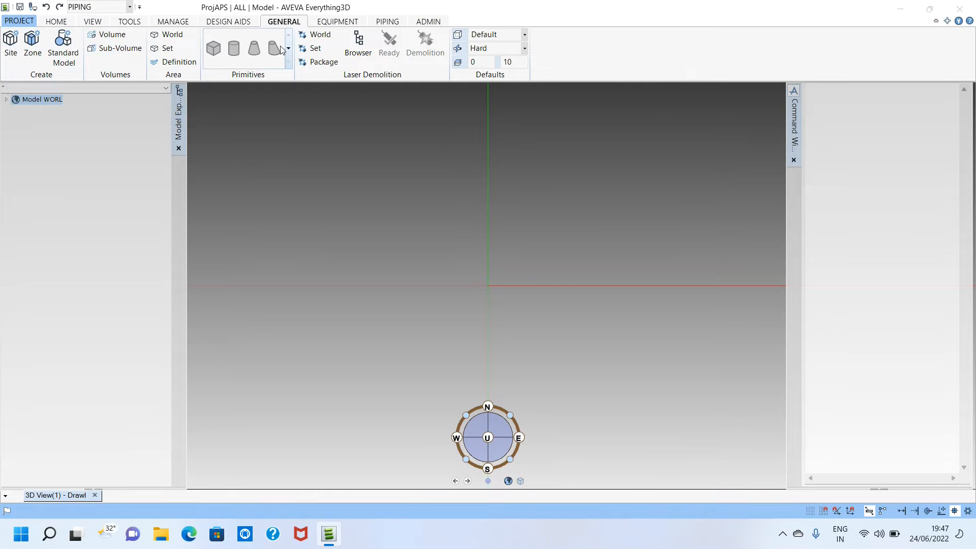
{"action": "left_click", "coordinate": [338, 21]}
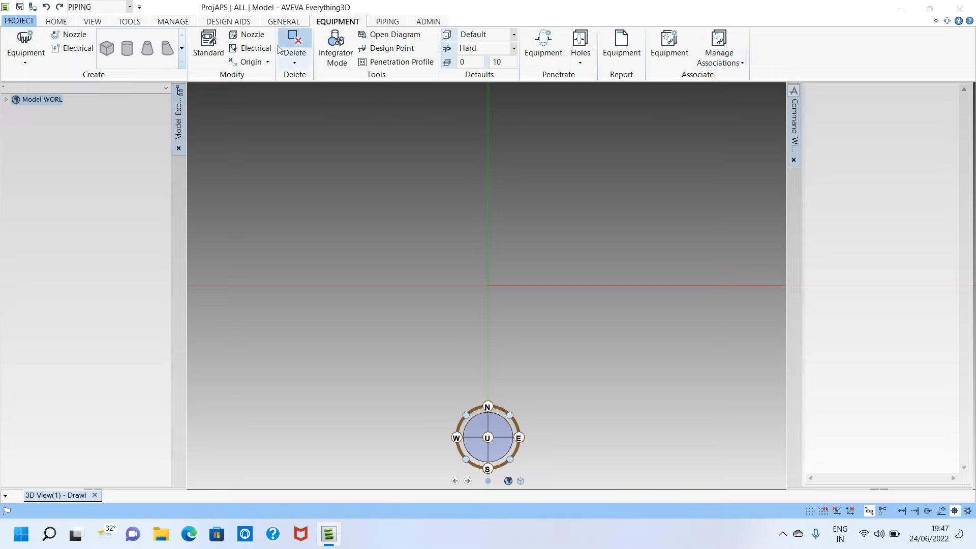
{"action": "left_click", "coordinate": [390, 23]}
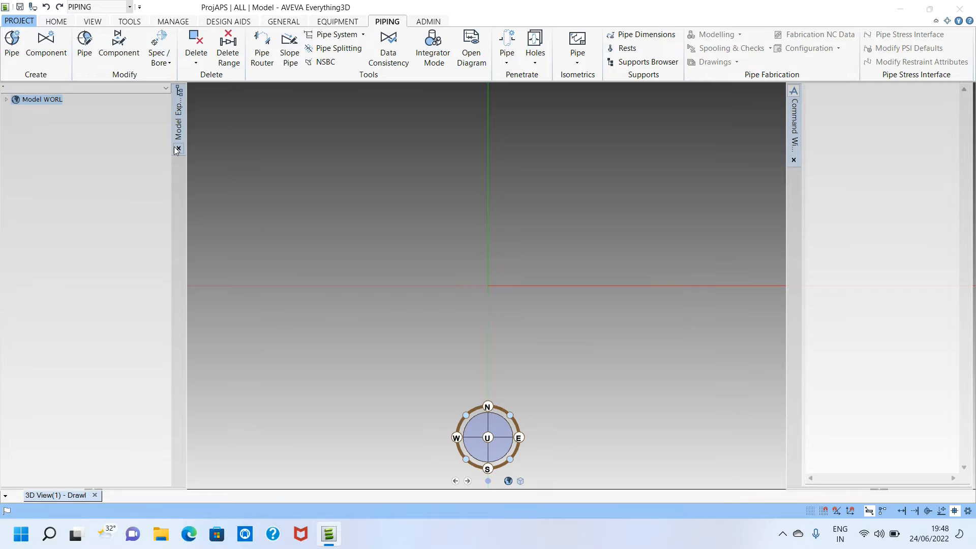
Close the Model Explorer and display it again.
{"action": "left_click", "coordinate": [178, 148]}
{"action": "left_click", "coordinate": [129, 21]}
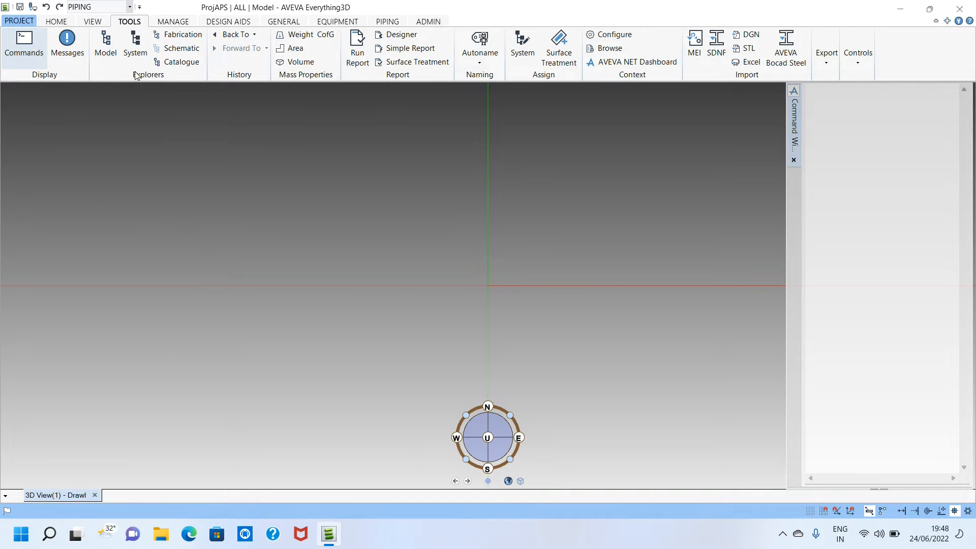
{"action": "left_click", "coordinate": [107, 48]}
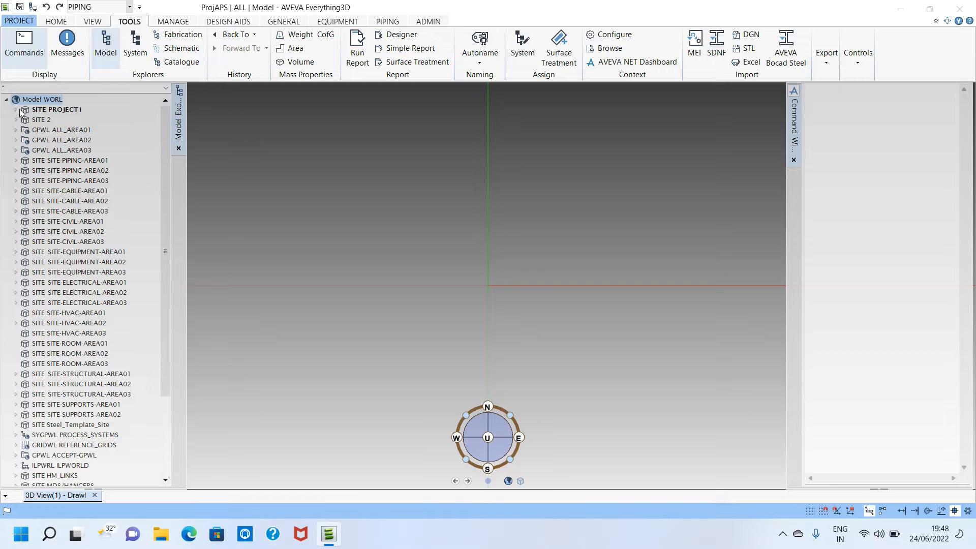
Delete the existing PROJECT1 site from the model world and confirm the deletion.
{"action": "left_click", "coordinate": [41, 111]}
{"action": "left_click", "coordinate": [43, 107]}
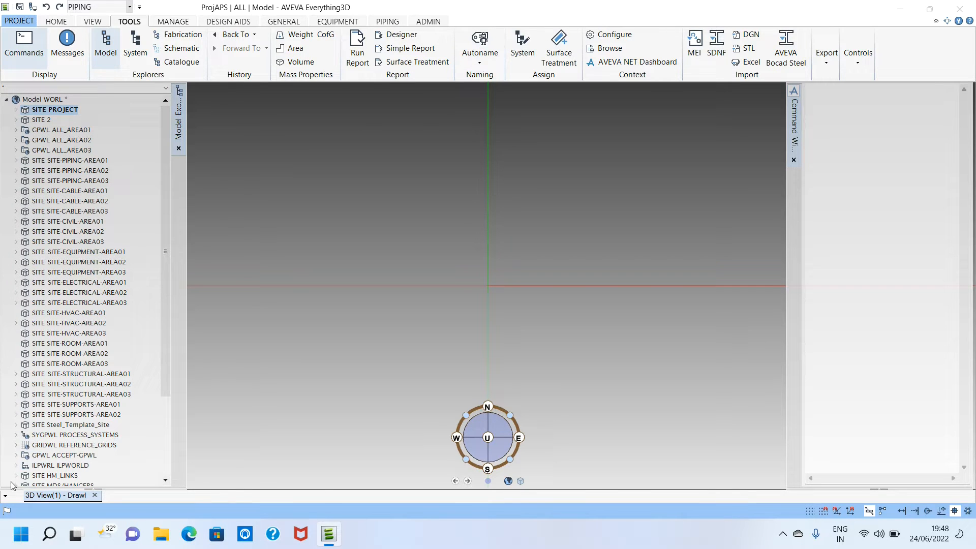
{"action": "left_click", "coordinate": [6, 100]}
{"action": "left_click", "coordinate": [6, 100]}
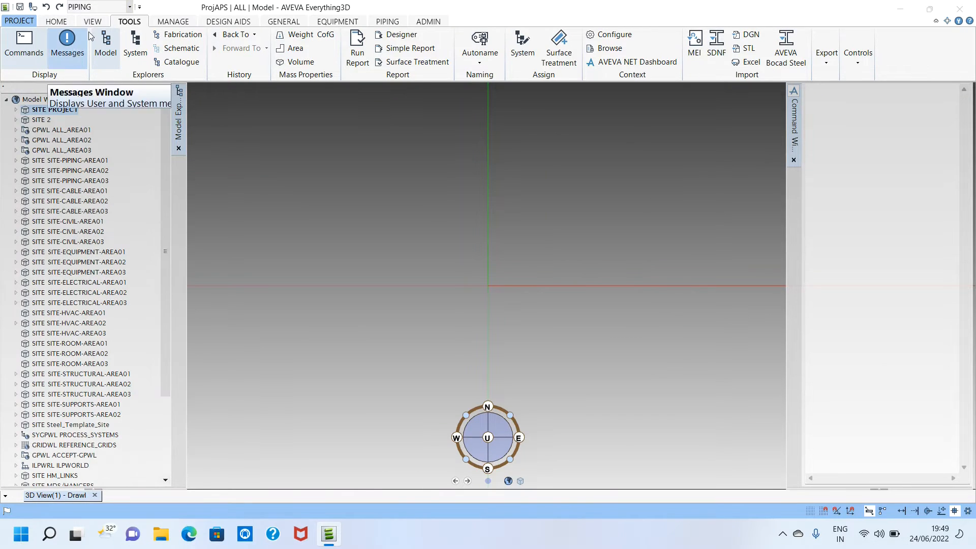
{"action": "right_click", "coordinate": [62, 110]}
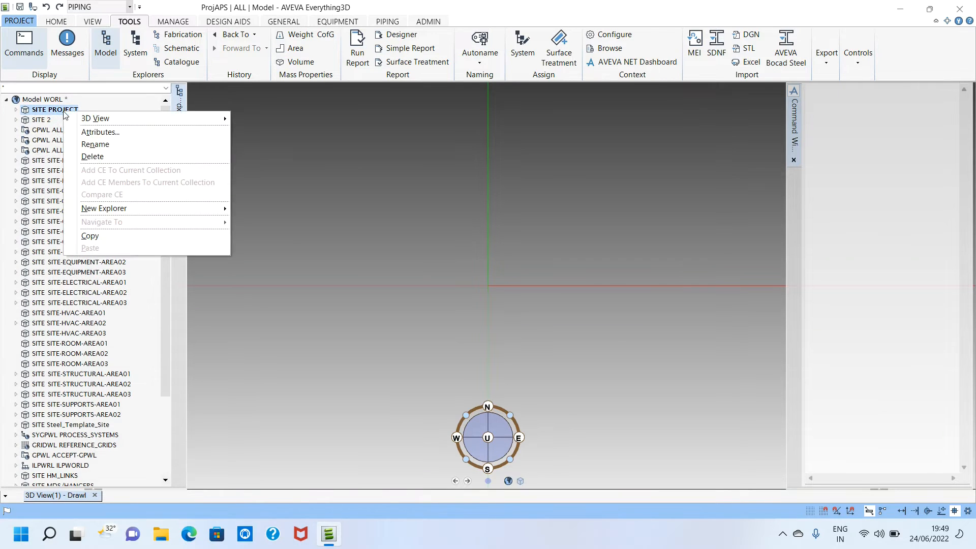
{"action": "left_click", "coordinate": [130, 156]}
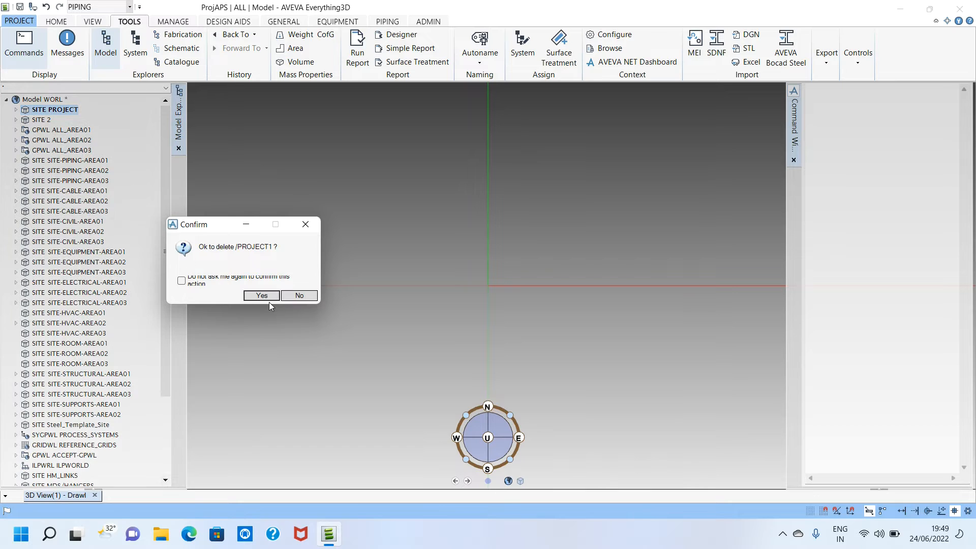
{"action": "left_click", "coordinate": [268, 294]}
Create a new site named PROJECT1 under the model world.
{"action": "left_click", "coordinate": [20, 101]}
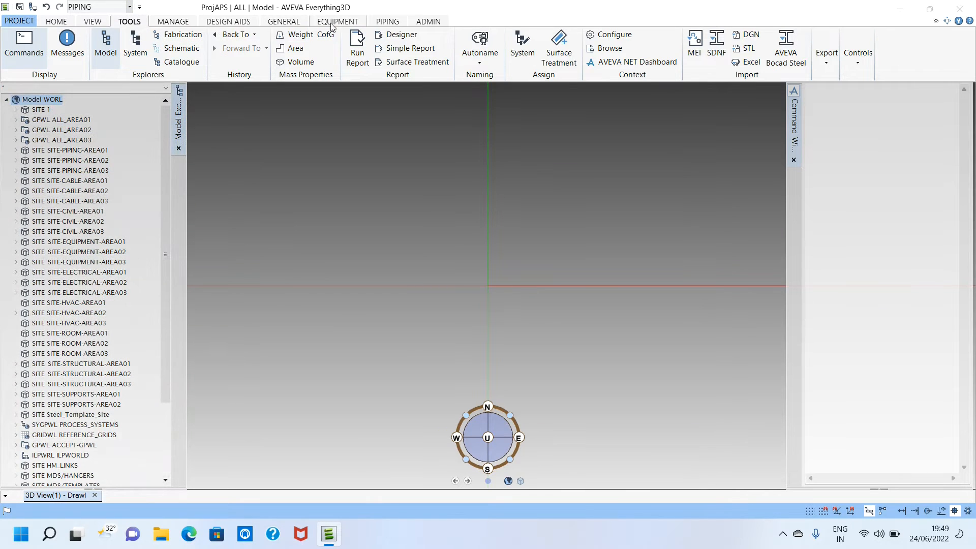
{"action": "left_click", "coordinate": [291, 25]}
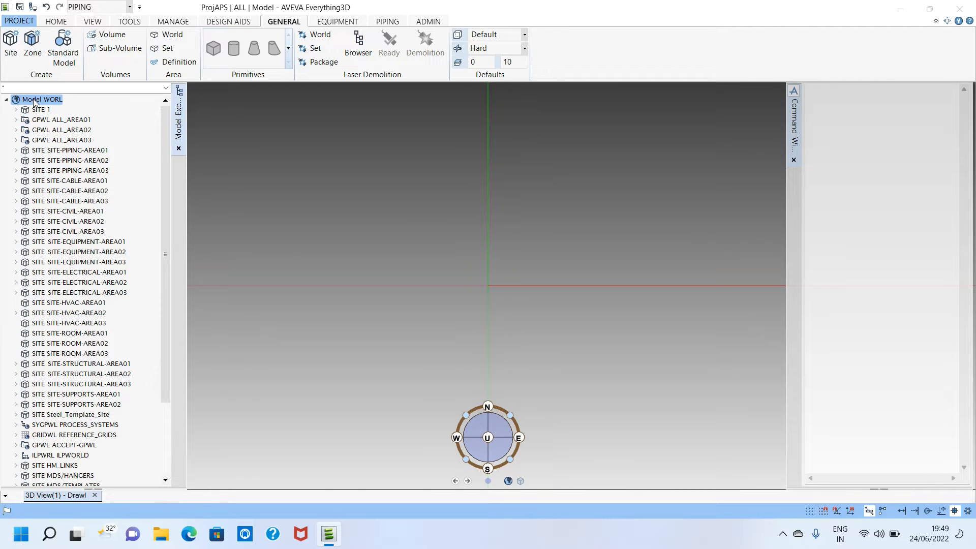
{"action": "left_click", "coordinate": [11, 51]}
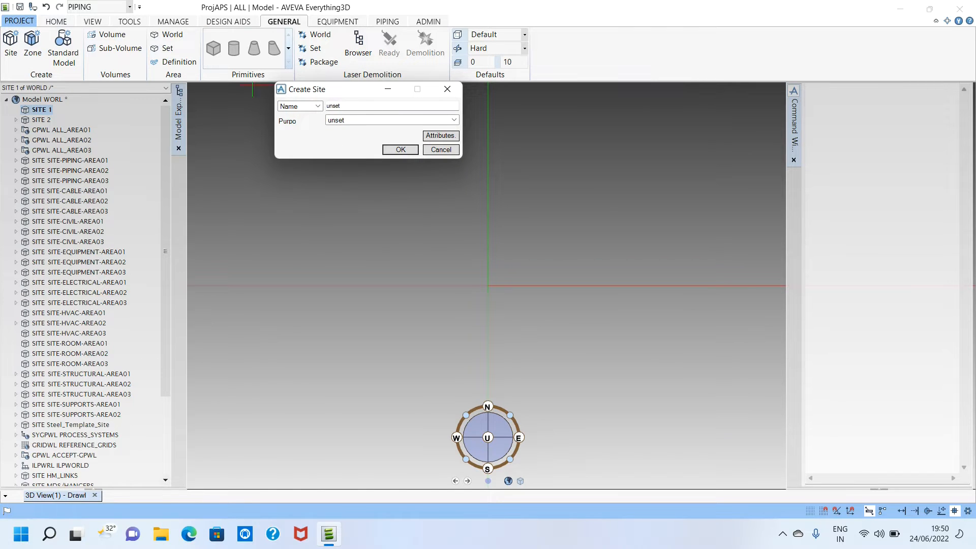
{"action": "left_click", "coordinate": [377, 107]}
{"action": "key", "text": "BackSpace"}
{"action": "type", "text": "PROJECT1"}
{"action": "key", "text": "Return"}
{"action": "left_click", "coordinate": [401, 149]}
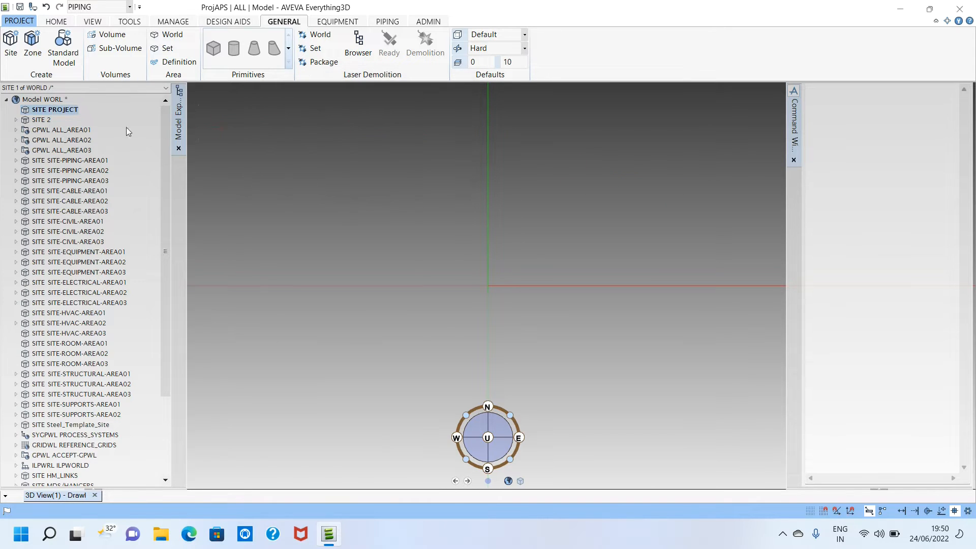
Create a zone named EQUIPMENT under the PROJECT1 site.
{"action": "left_click", "coordinate": [65, 109]}
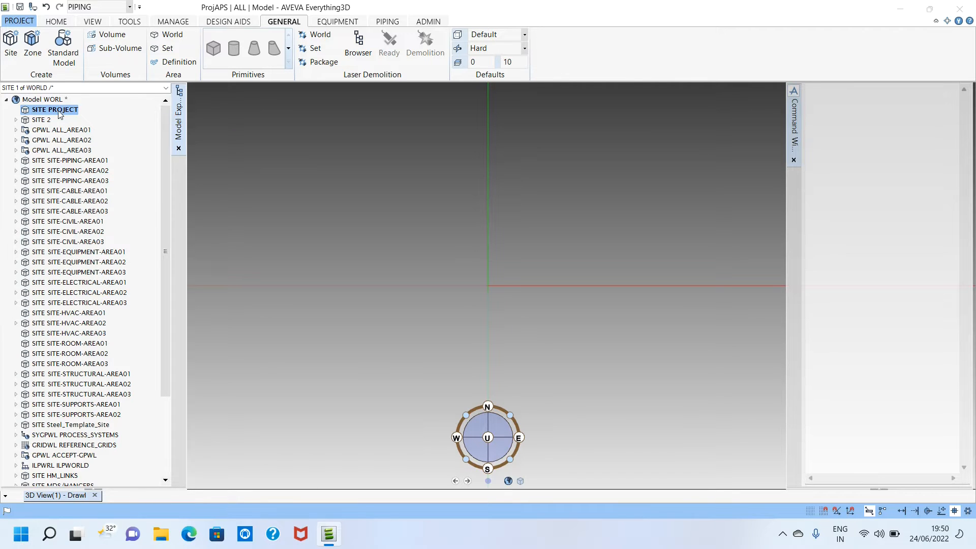
{"action": "left_click", "coordinate": [31, 45]}
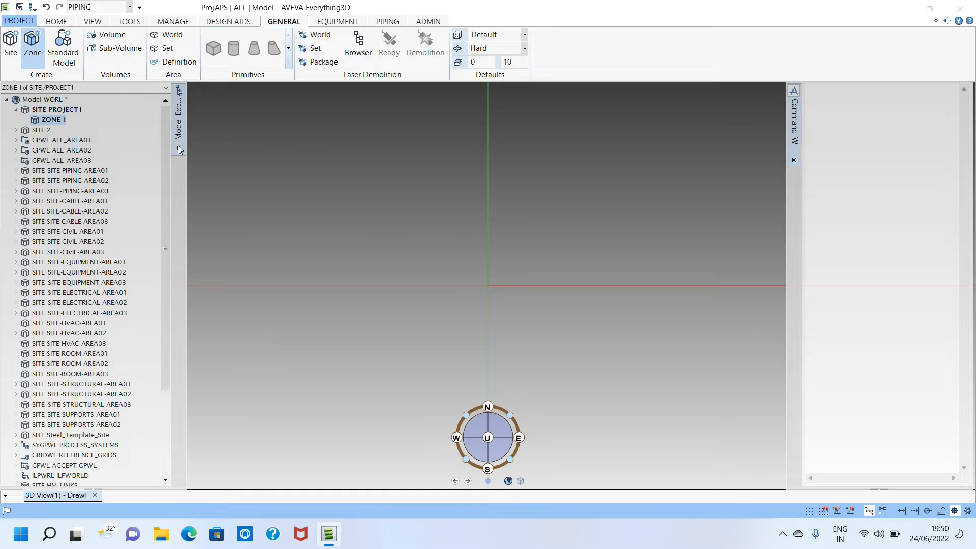
{"action": "left_click", "coordinate": [409, 106]}
{"action": "key", "text": "BackSpace"}
{"action": "key", "text": "BackSpace"}
{"action": "key", "text": "BackSpace"}
{"action": "key", "text": "BackSpace"}
{"action": "key", "text": "BackSpace"}
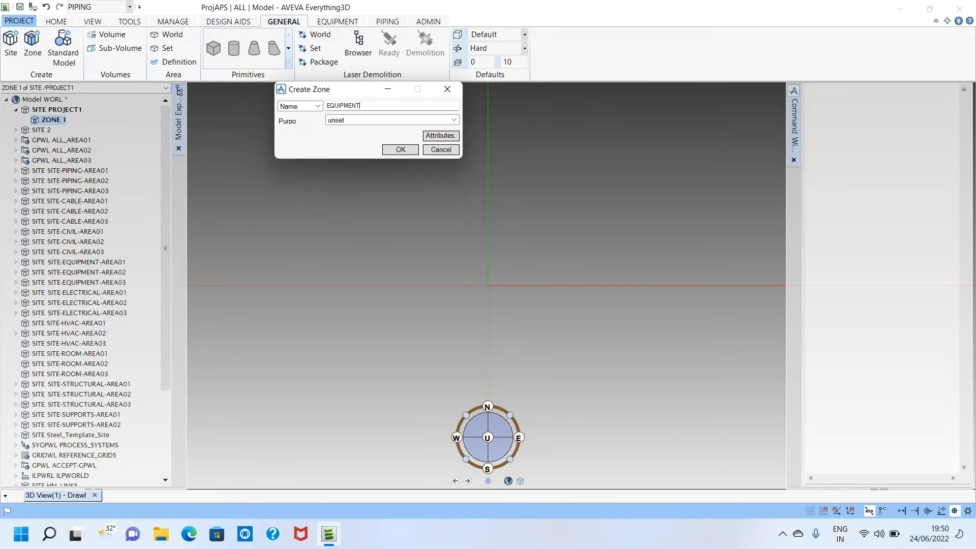
{"action": "key", "text": "Return"}
{"action": "left_click", "coordinate": [401, 150]}
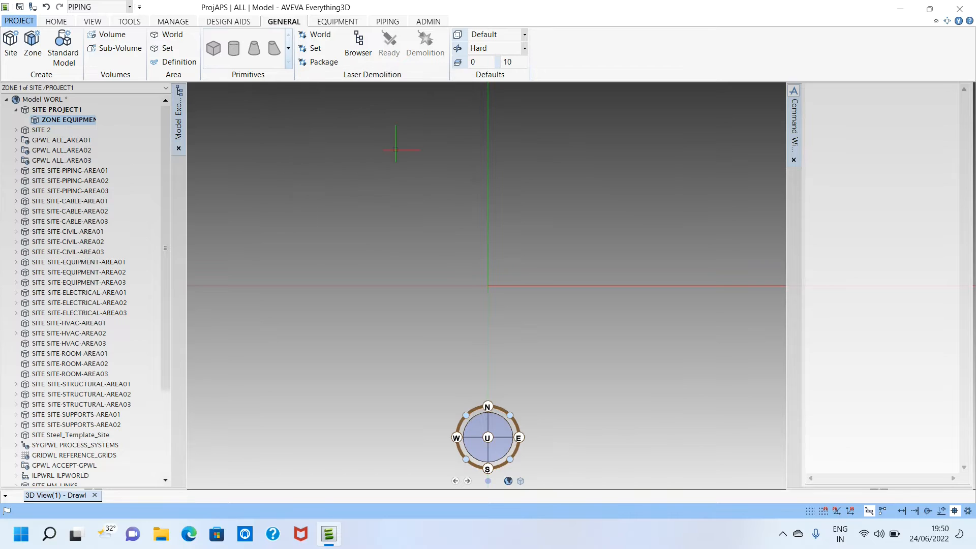
Create a second zone named PIPING under the PROJECT1 site, following the EQUIPMENT zone.
{"action": "left_click", "coordinate": [68, 121]}
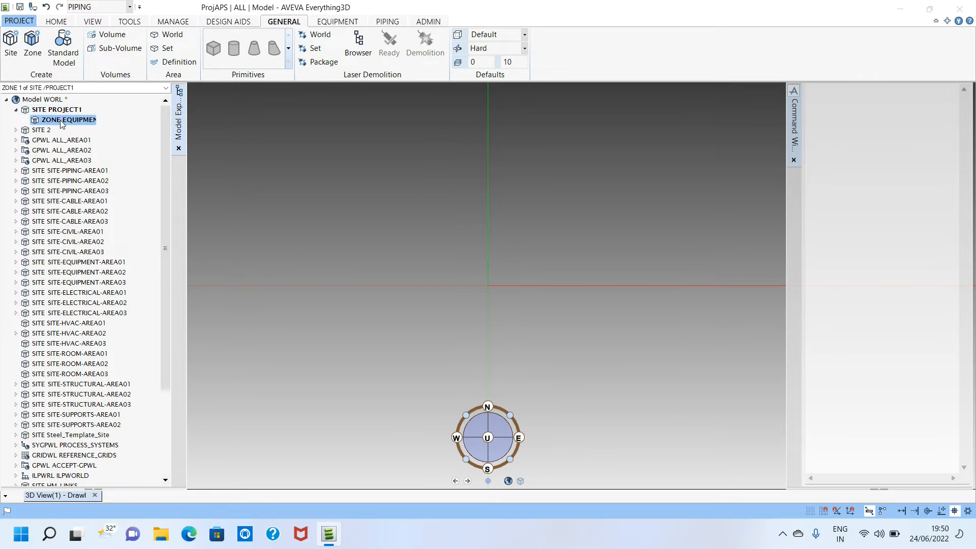
{"action": "left_click", "coordinate": [34, 48]}
{"action": "left_click", "coordinate": [398, 107]}
{"action": "key", "text": "BackSpace"}
{"action": "key", "text": "BackSpace"}
{"action": "key", "text": "BackSpace"}
{"action": "key", "text": "BackSpace"}
{"action": "key", "text": "BackSpace"}
{"action": "type", "text": "PIPING"}
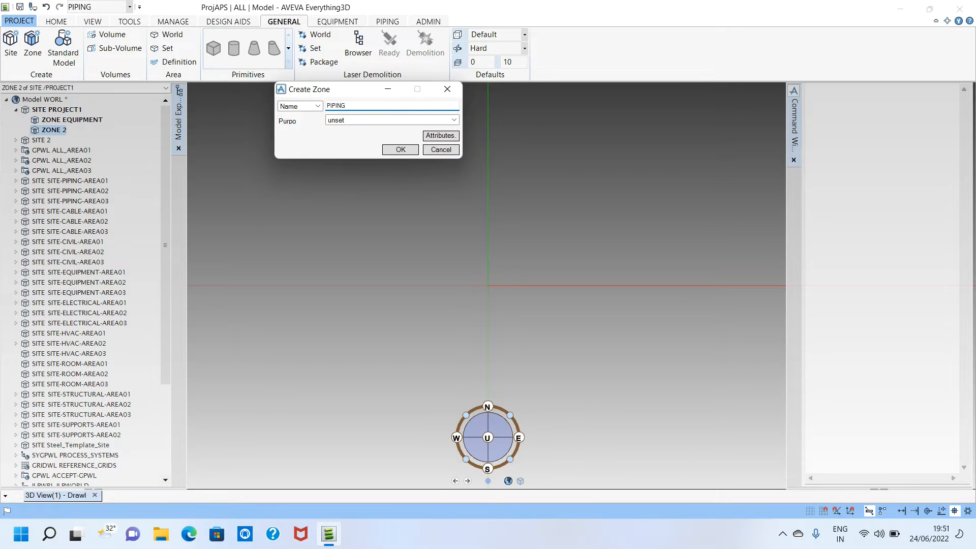
{"action": "key", "text": "Return"}
{"action": "left_click", "coordinate": [400, 150]}
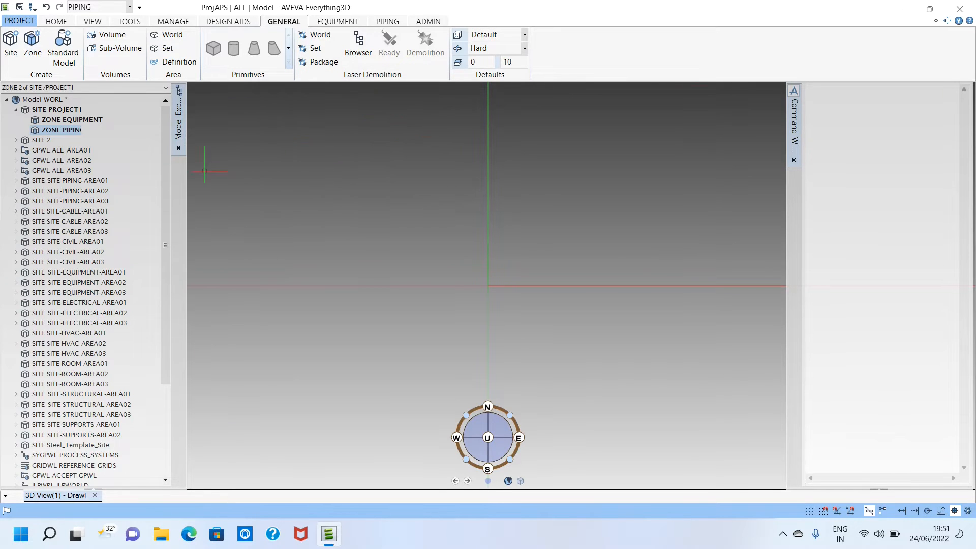
Start a new equipment item under the EQUIPMENT zone and try to name it HORIZONTAL VESSEEL.
{"action": "left_click", "coordinate": [63, 118]}
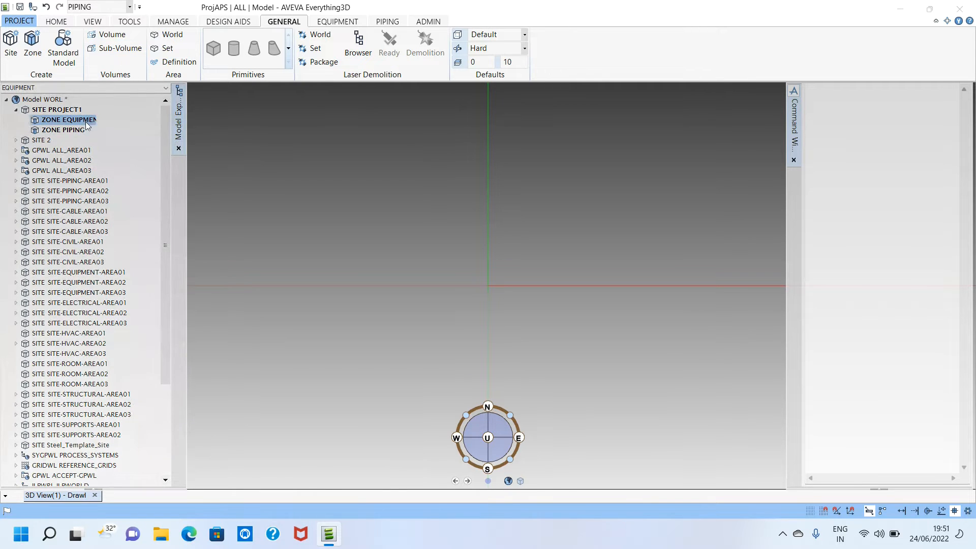
{"action": "left_click", "coordinate": [337, 22]}
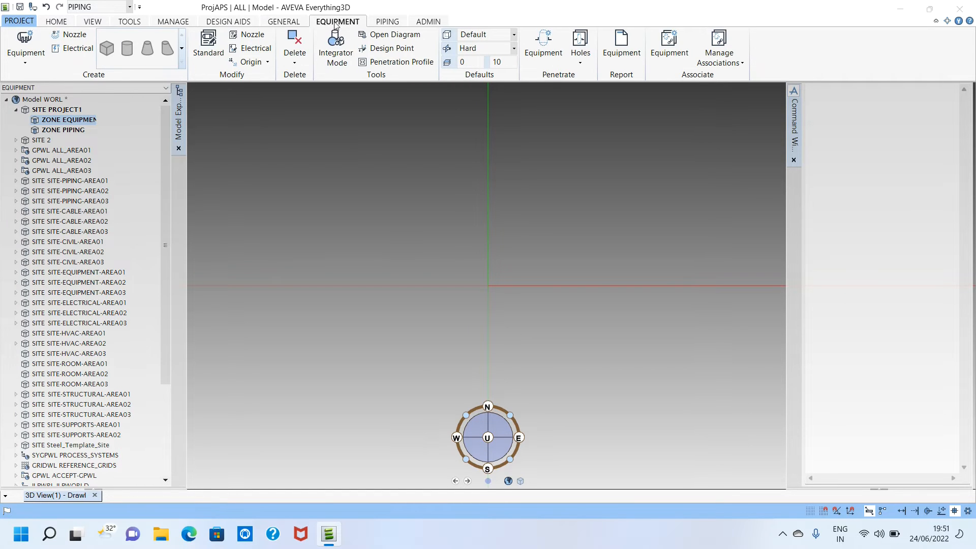
{"action": "left_click", "coordinate": [25, 57]}
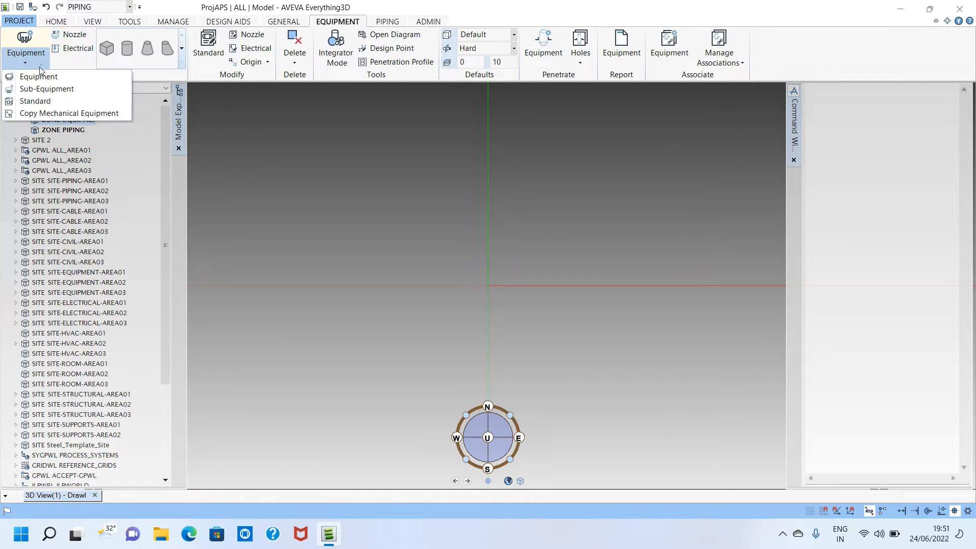
{"action": "left_click", "coordinate": [39, 77]}
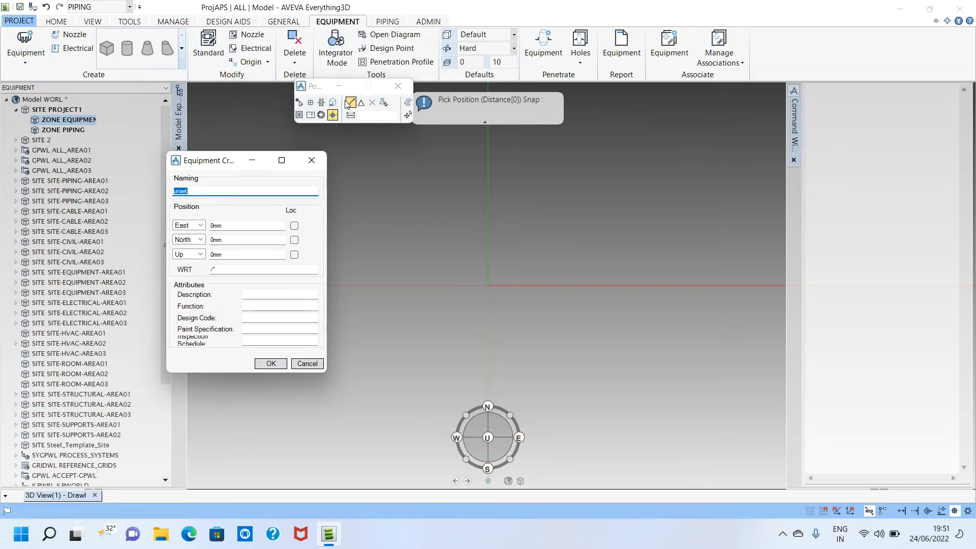
{"action": "key", "text": "BackSpace"}
{"action": "type", "text": "HORIZONTAL VESSEEL"}
{"action": "key", "text": "Return"}
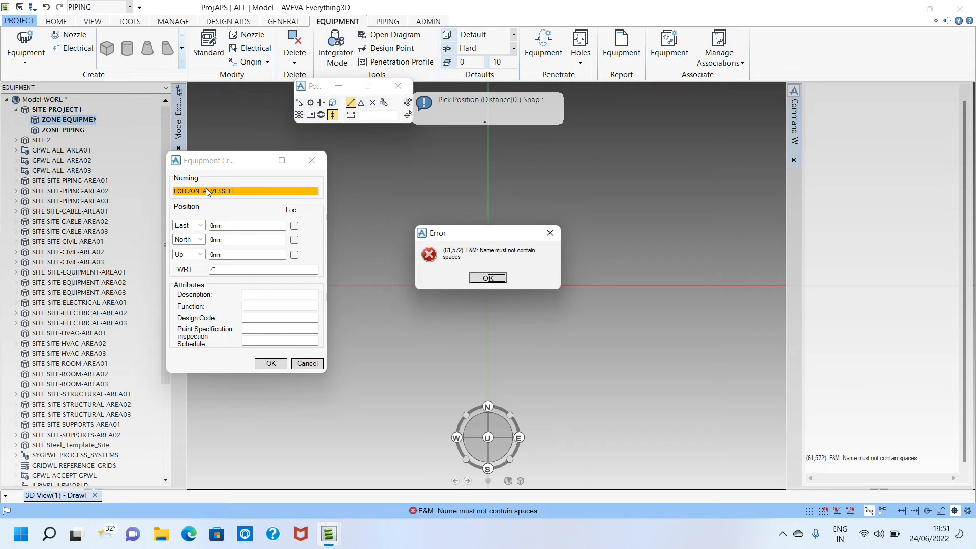
Dismiss the error, name the equipment HORIZONTAL/VESSEEL and create it.
{"action": "left_click", "coordinate": [497, 281]}
{"action": "key", "text": "BackSpace"}
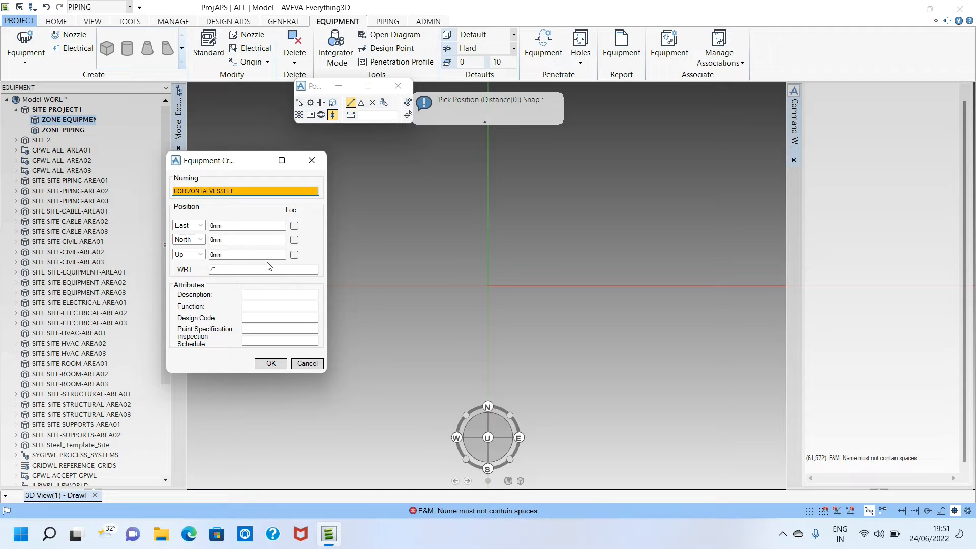
{"action": "key", "text": "Tab"}
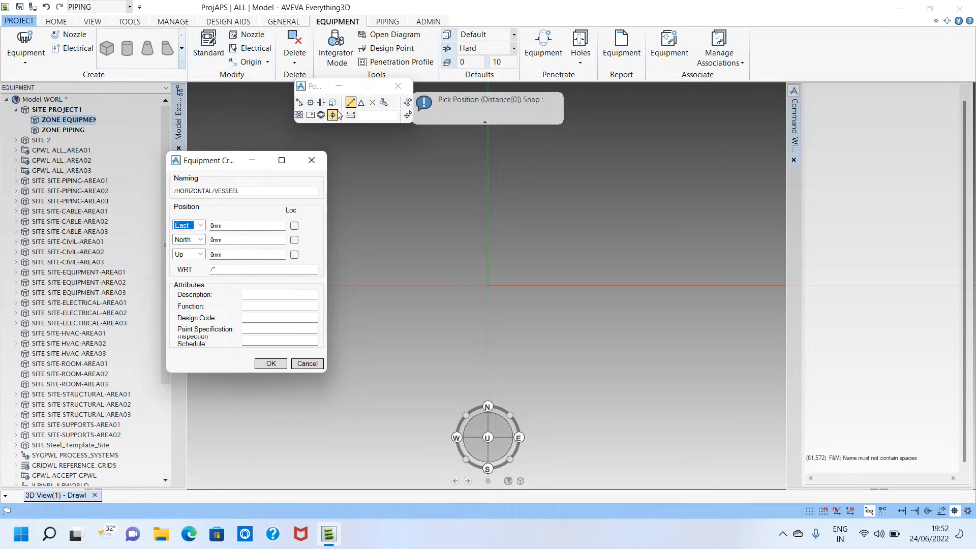
{"action": "left_click", "coordinate": [264, 363]}
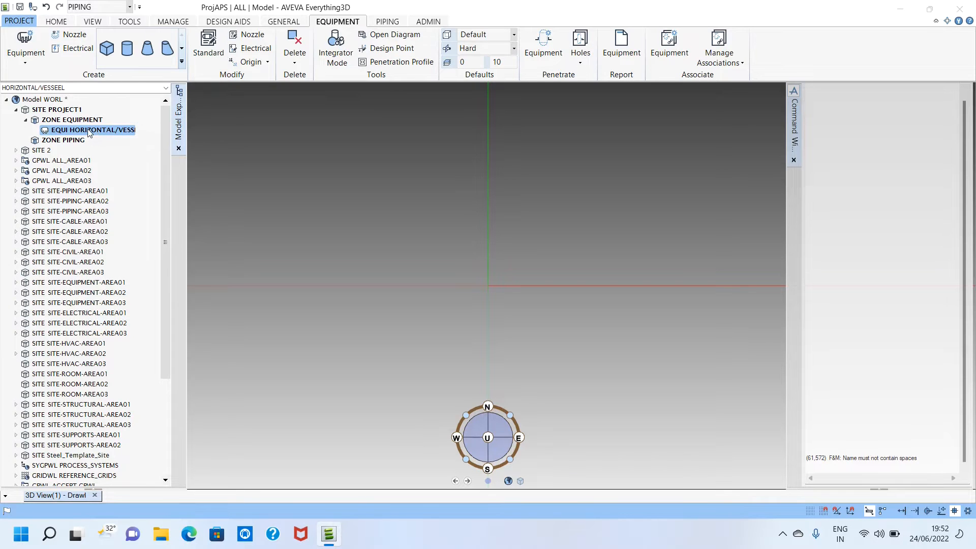
Create a sub-equipment named BODY under the HORIZONTAL/VESSEEL equipment.
{"action": "left_click", "coordinate": [25, 56]}
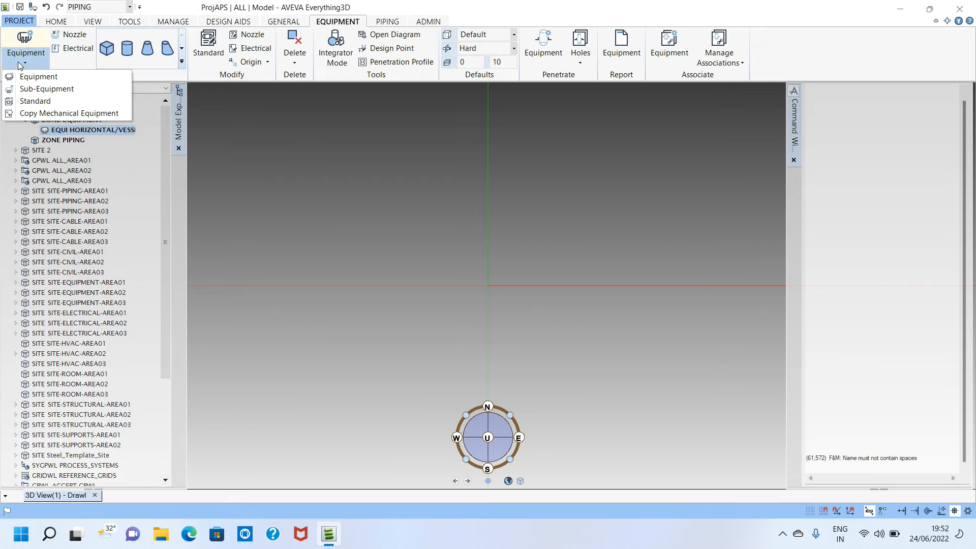
{"action": "left_click", "coordinate": [46, 89]}
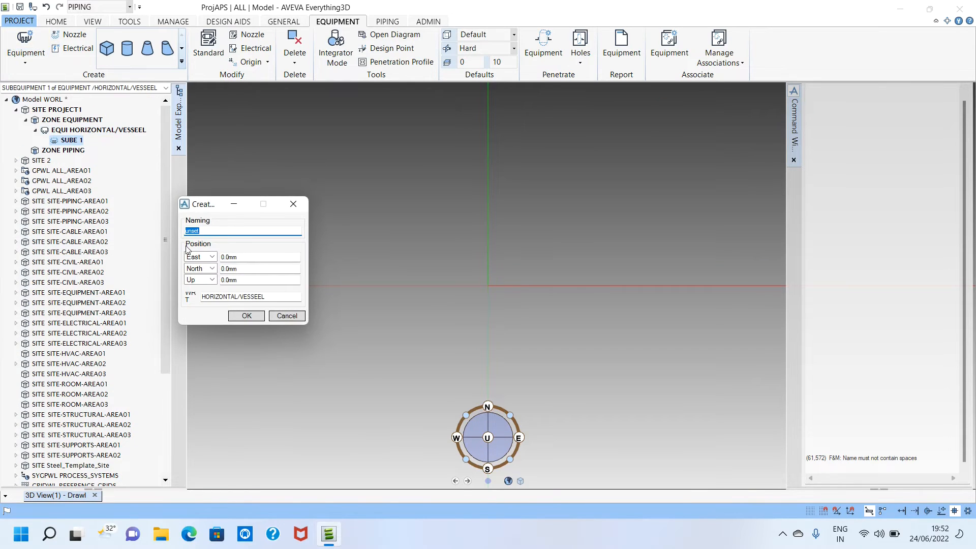
{"action": "type", "text": "BODY"}
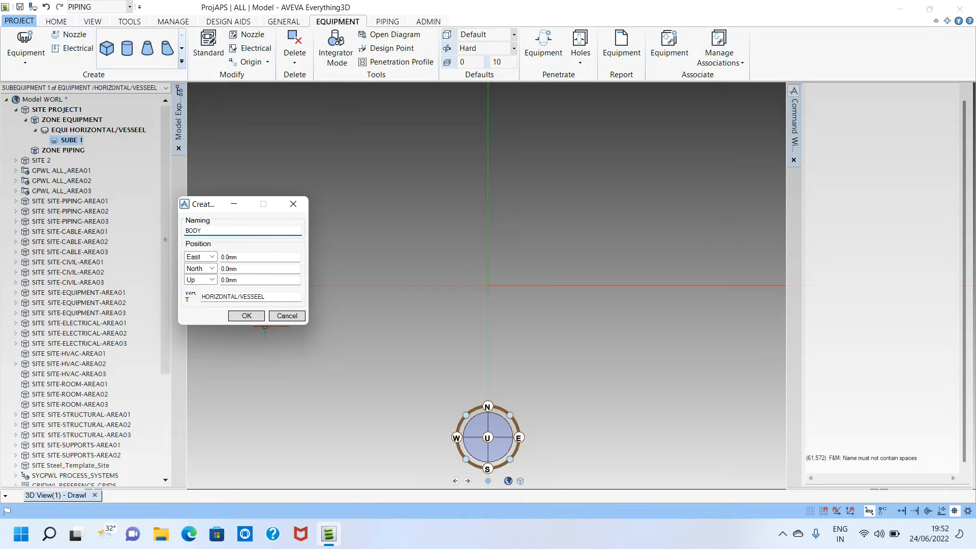
{"action": "left_click", "coordinate": [247, 316]}
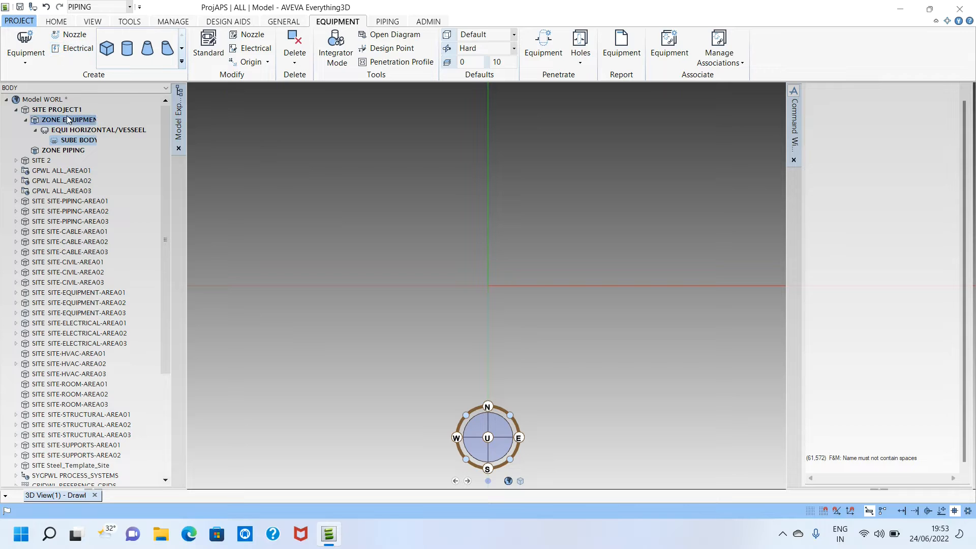
Create a second sub-equipment named NOZLES under the HORIZONTAL/VESSEEL equipment, following BODY.
{"action": "left_click", "coordinate": [79, 140]}
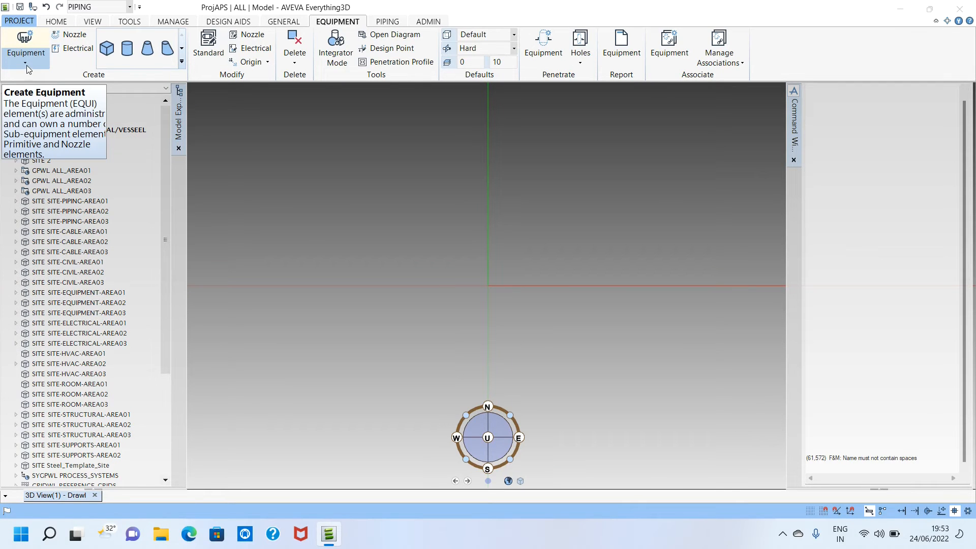
{"action": "left_click", "coordinate": [32, 62]}
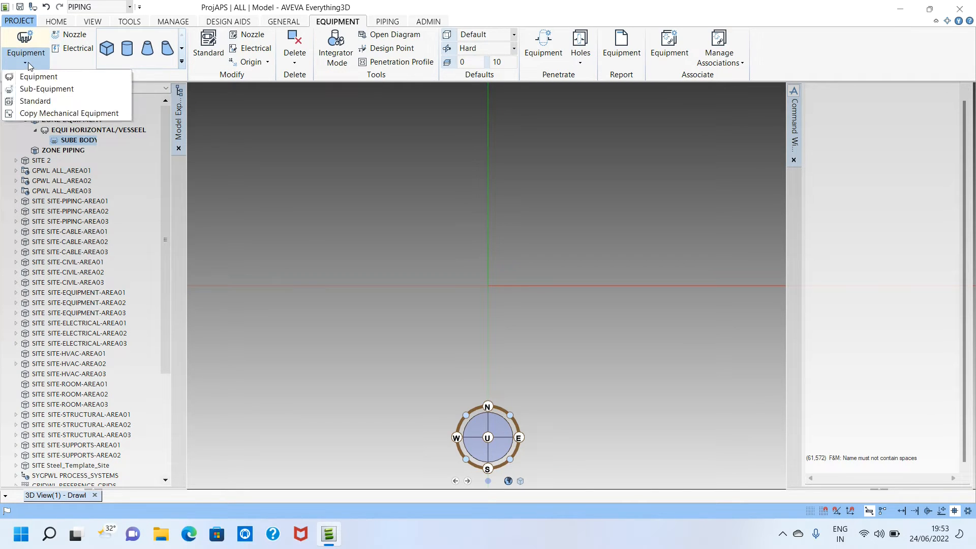
{"action": "left_click", "coordinate": [44, 90]}
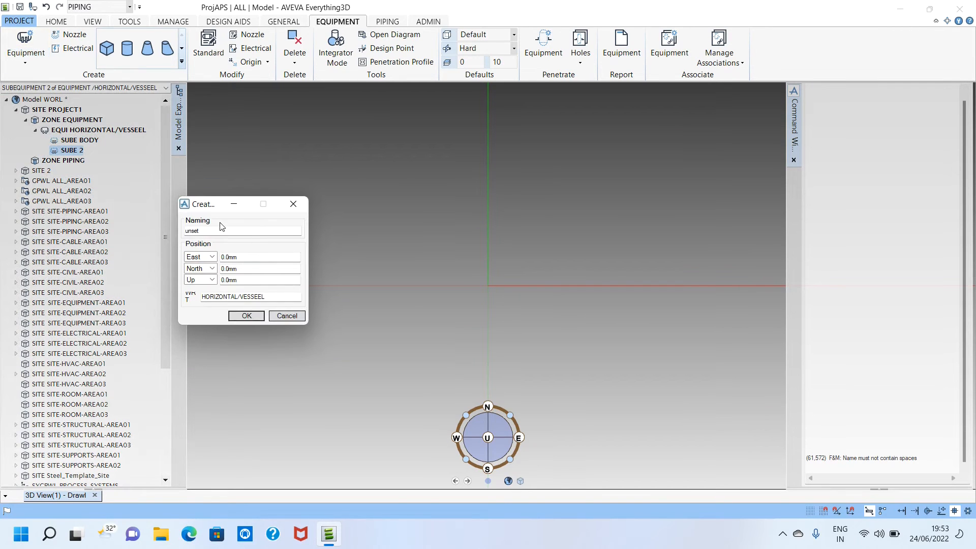
{"action": "double_click", "coordinate": [192, 231]}
{"action": "key", "text": "BackSpace"}
{"action": "key", "text": "Tab"}
{"action": "left_click", "coordinate": [246, 316]}
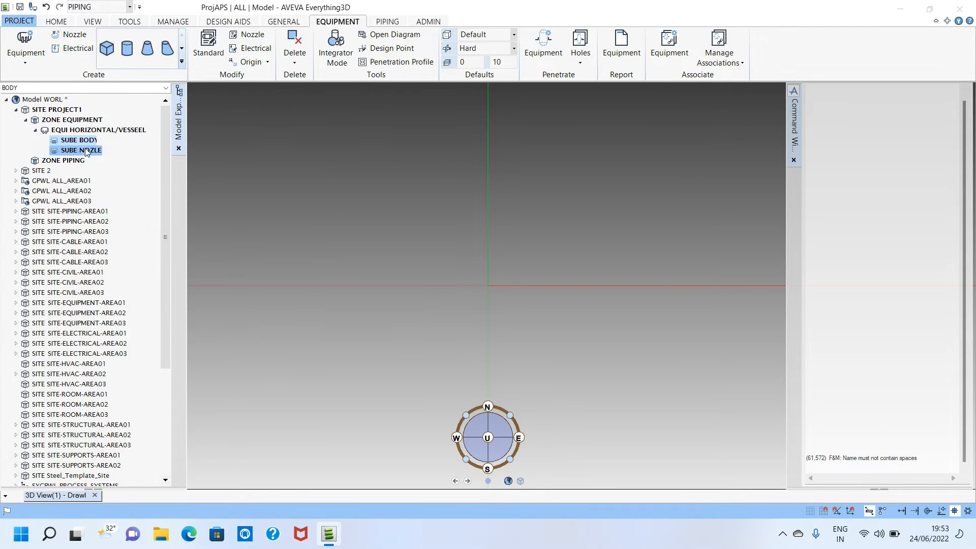
Review the PROJECT1 site and its zones together with the commands for creating sites, zones and equipment.
{"action": "left_click", "coordinate": [91, 145]}
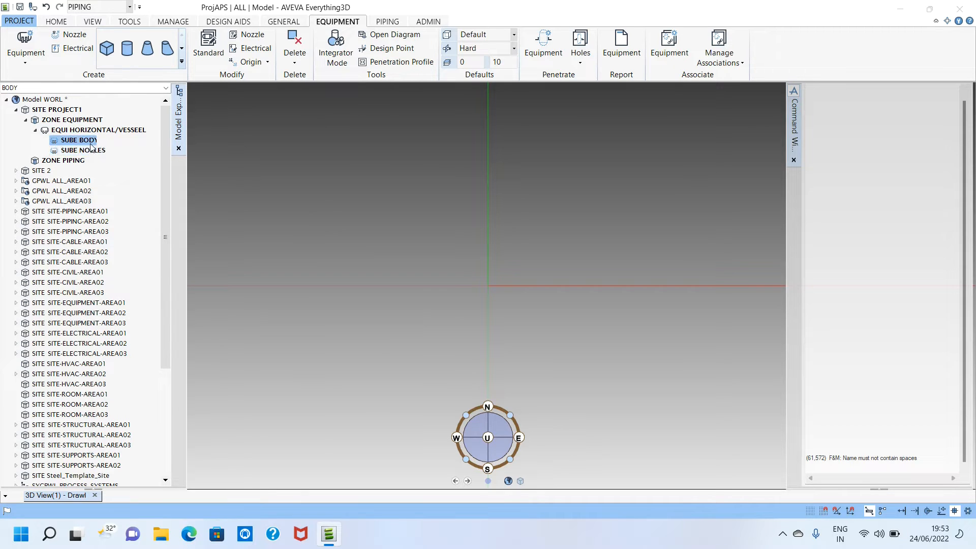
{"action": "left_click", "coordinate": [15, 110]}
{"action": "left_click", "coordinate": [16, 110]}
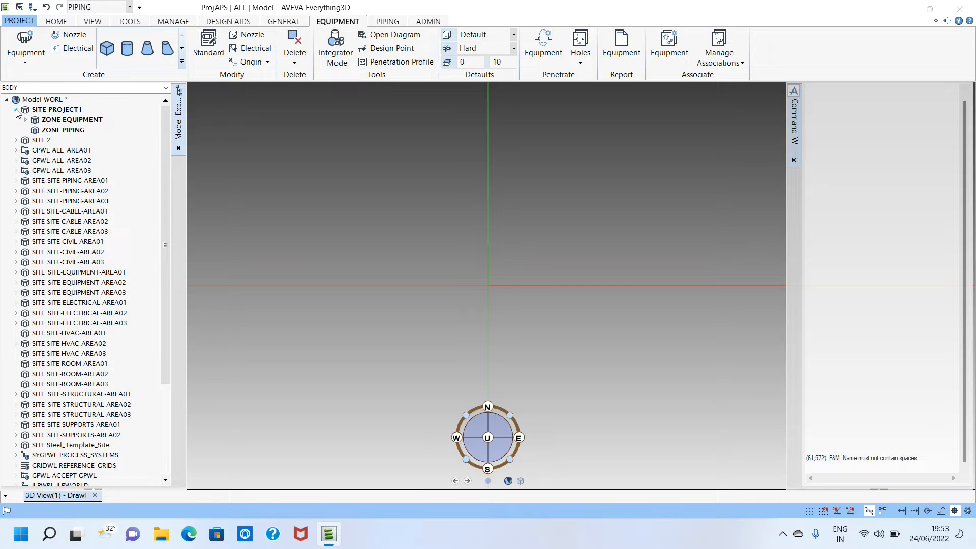
{"action": "left_click", "coordinate": [31, 111]}
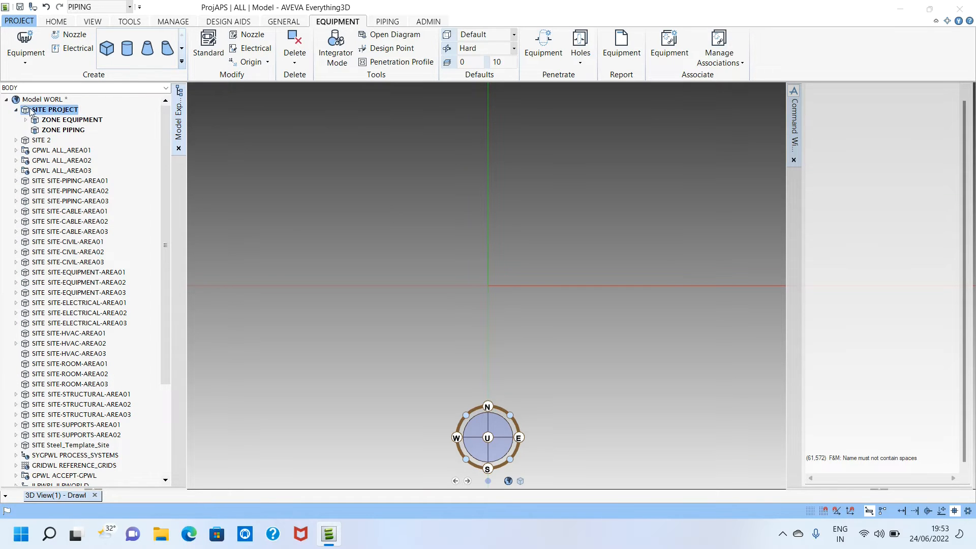
{"action": "left_click", "coordinate": [292, 22]}
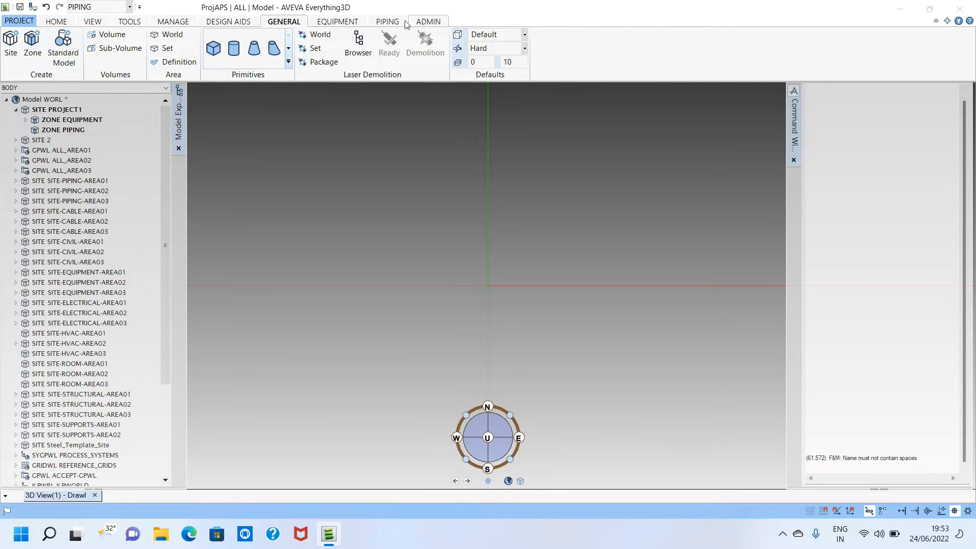
{"action": "left_click", "coordinate": [338, 21]}
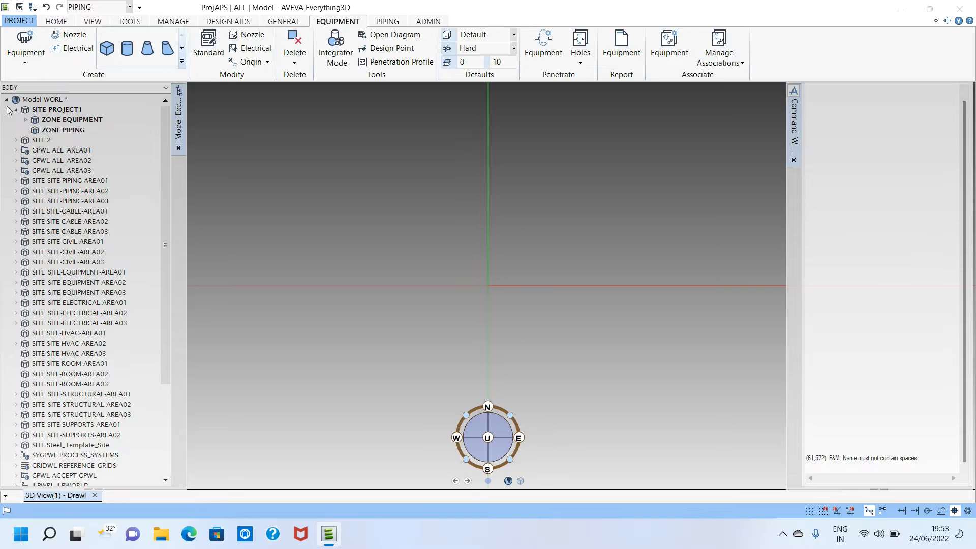
{"action": "double_click", "coordinate": [72, 119]}
{"action": "left_click", "coordinate": [24, 63]}
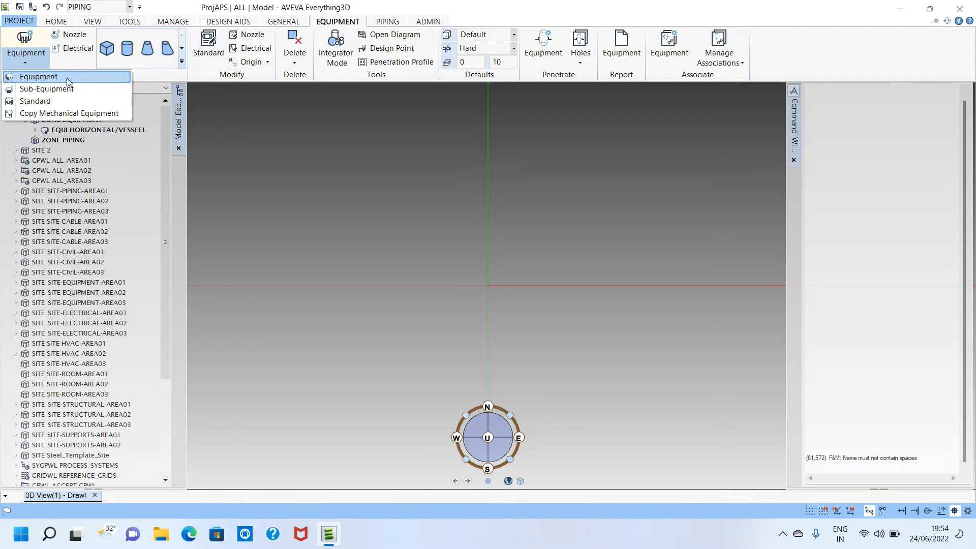
{"action": "left_click", "coordinate": [239, 106]}
{"action": "left_click", "coordinate": [24, 120]}
{"action": "left_click", "coordinate": [16, 110]}
{"action": "left_click", "coordinate": [16, 109]}
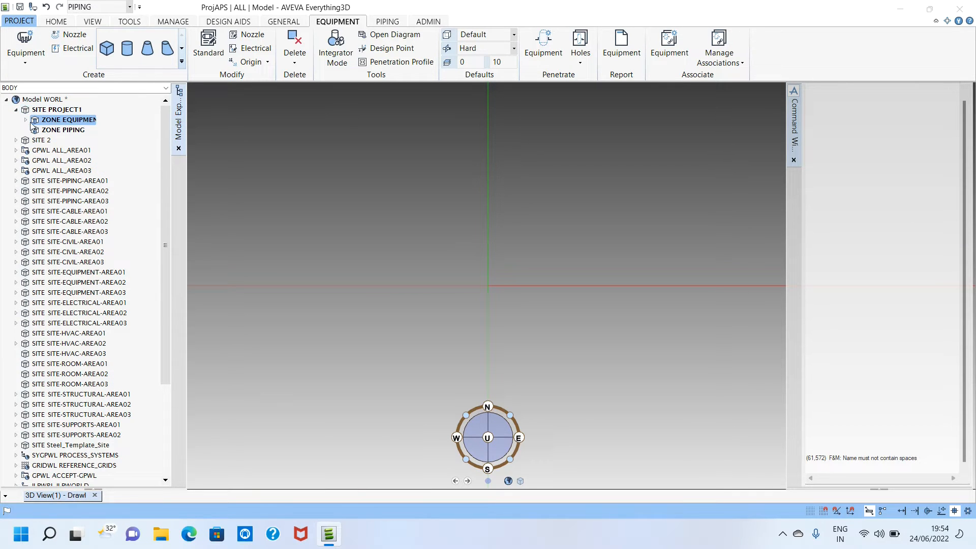
Examine the model hierarchy from the PROJECT1 site and EQUIPMENT zone down to the BODY and NOZLES sub-equipment.
{"action": "left_click", "coordinate": [26, 120]}
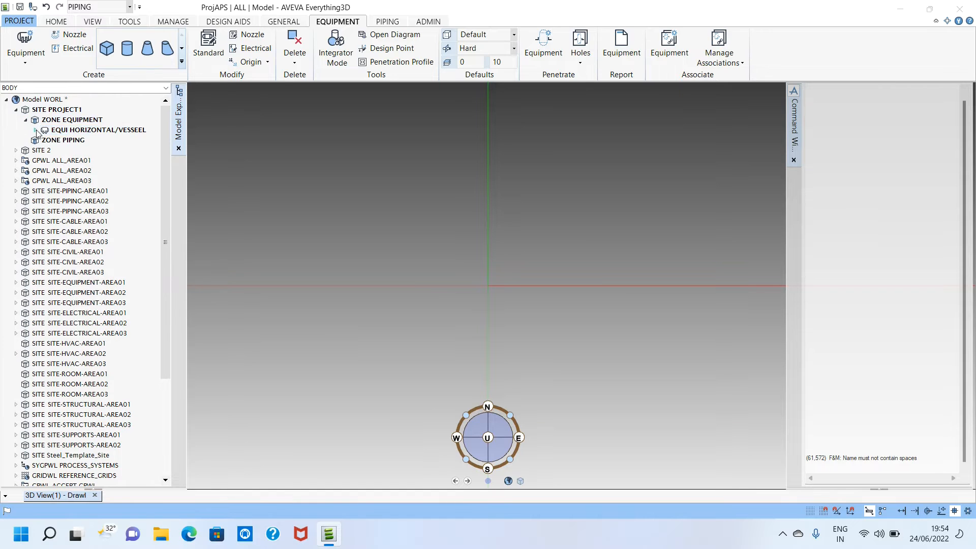
{"action": "left_click", "coordinate": [36, 130]}
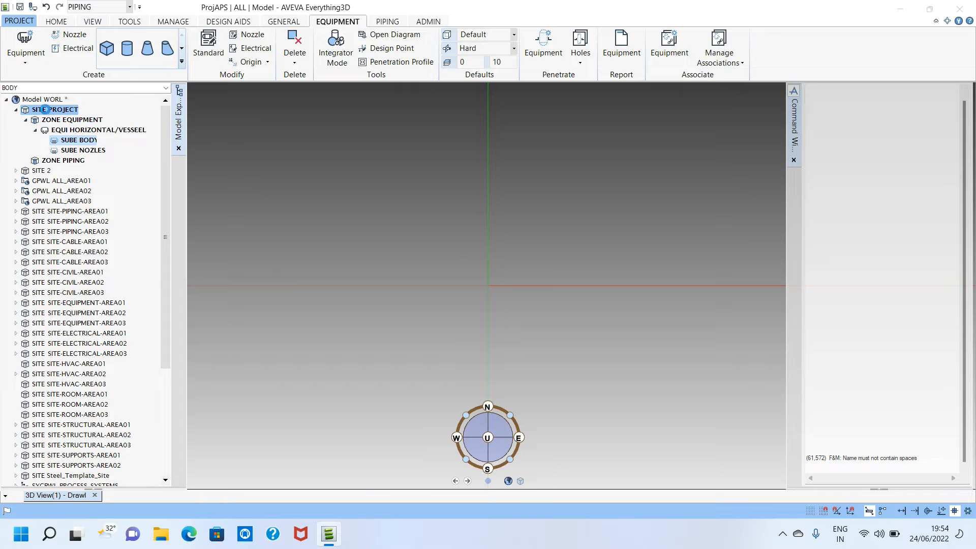
{"action": "left_click", "coordinate": [47, 111]}
{"action": "left_click", "coordinate": [51, 120]}
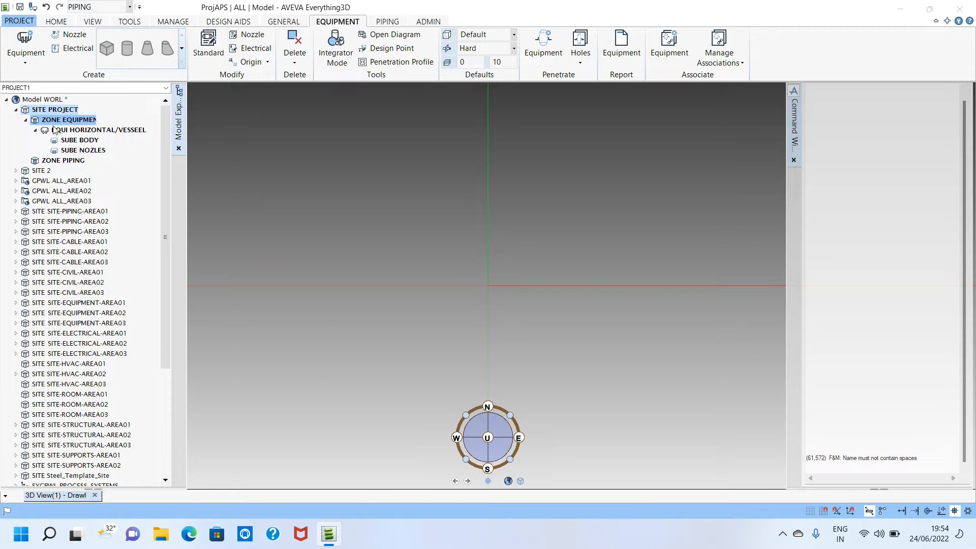
{"action": "left_click", "coordinate": [55, 131]}
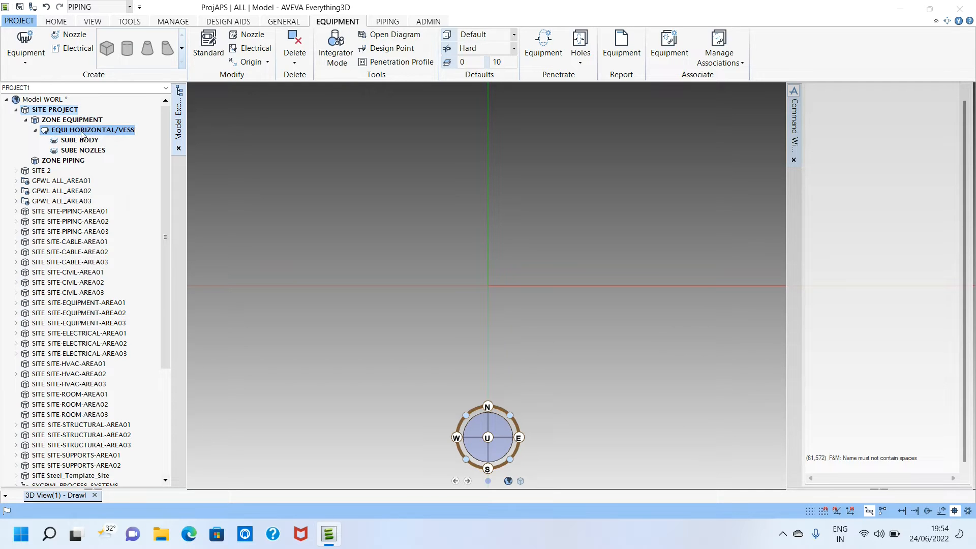
{"action": "left_click", "coordinate": [81, 141]}
{"action": "left_click", "coordinate": [63, 152]}
{"action": "left_click", "coordinate": [70, 131]}
{"action": "left_click", "coordinate": [74, 141]}
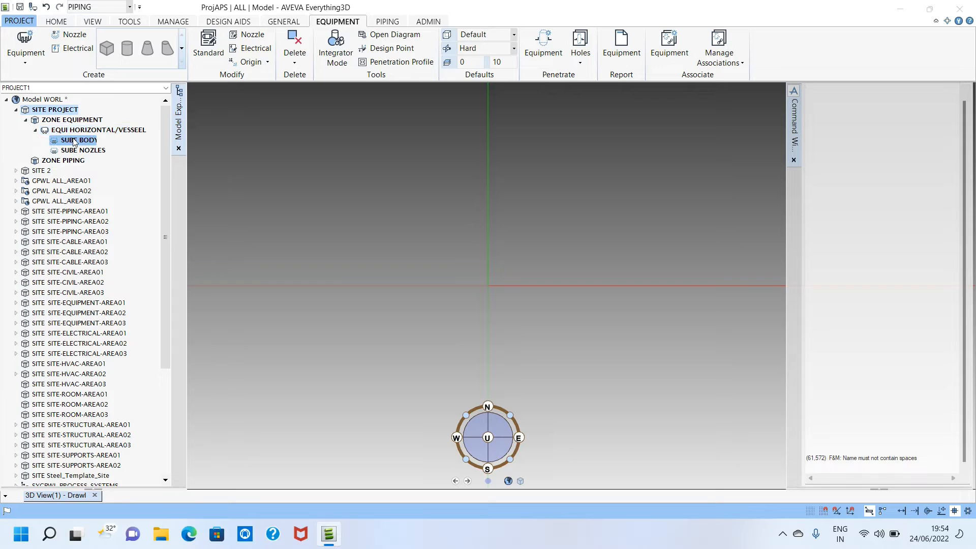
{"action": "left_click", "coordinate": [74, 130]}
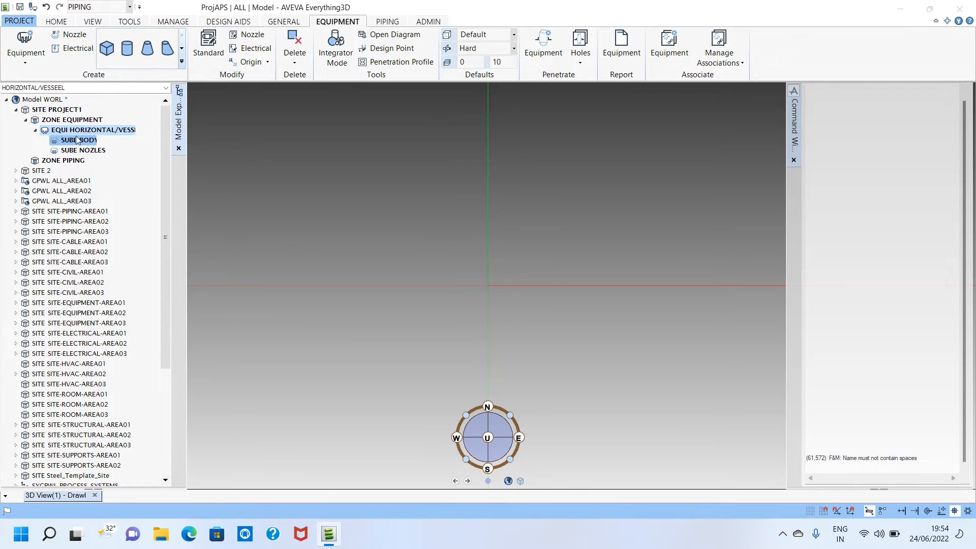
{"action": "left_click", "coordinate": [81, 141]}
{"action": "left_click", "coordinate": [88, 149], "text": "ctrl"}
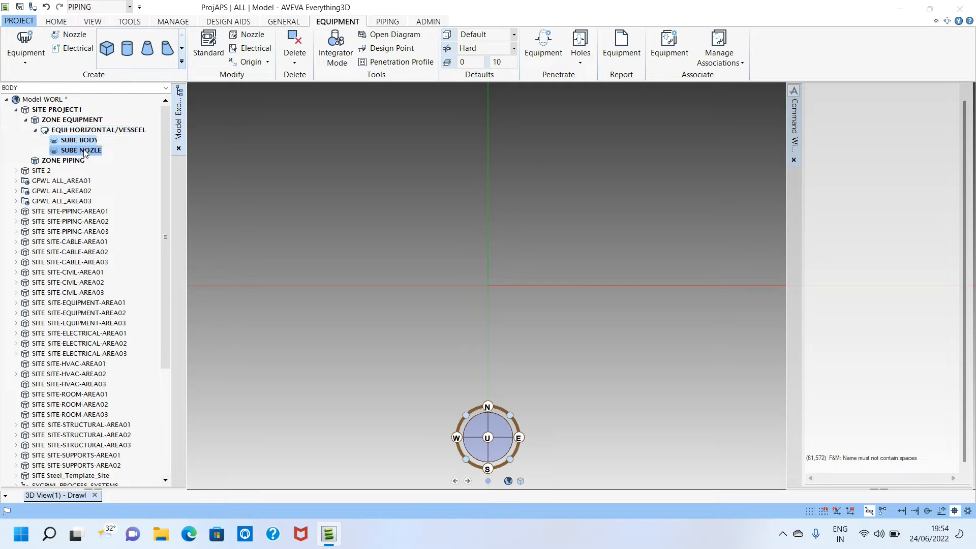
{"action": "left_click", "coordinate": [85, 142]}
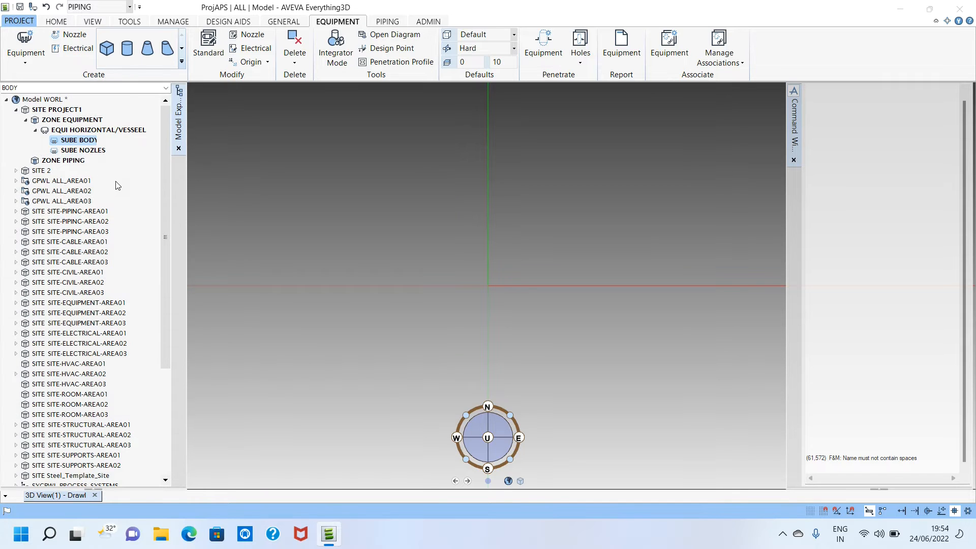
Select the HORIZONTAL/VESSEEL equipment and review the sub-equipment listed beneath it.
{"action": "left_click", "coordinate": [83, 133]}
{"action": "left_click", "coordinate": [85, 130]}
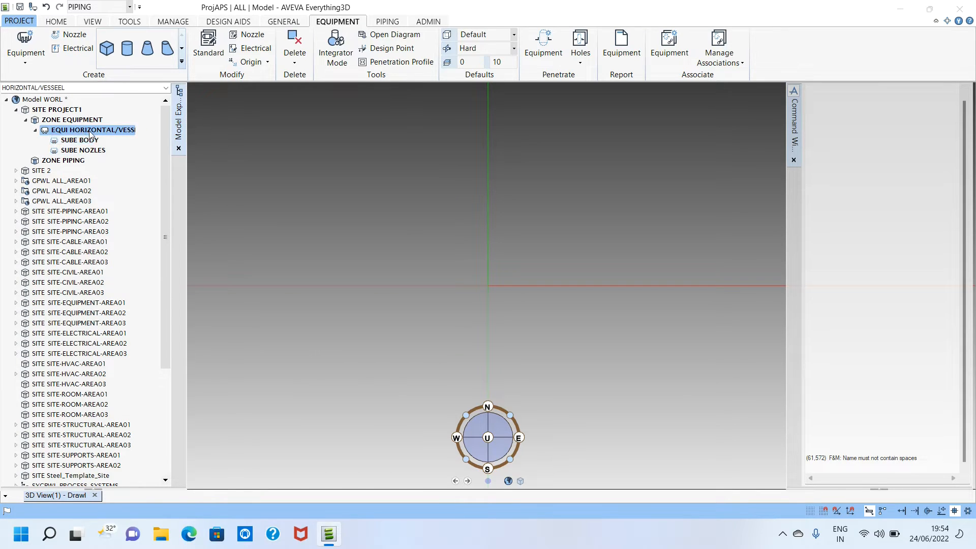
{"action": "left_click", "coordinate": [36, 131]}
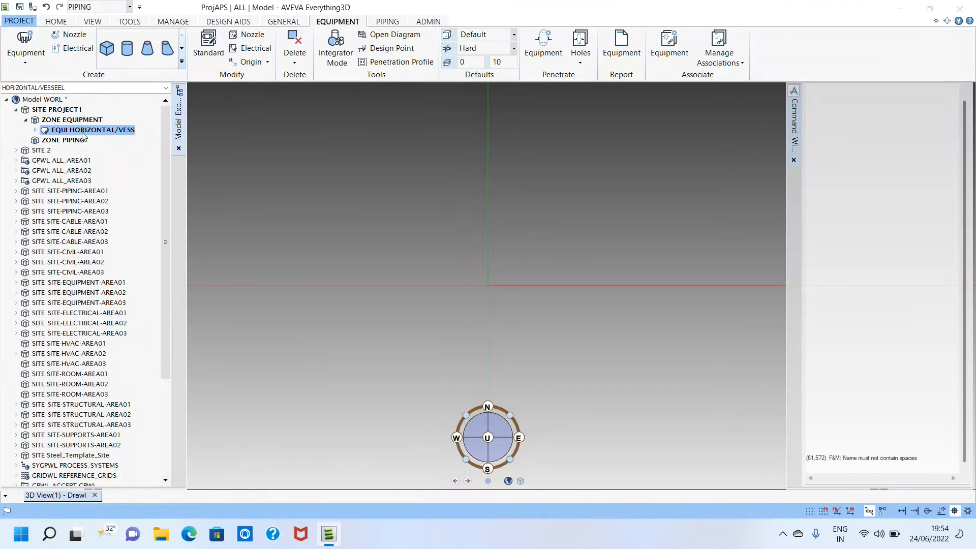
{"action": "left_click", "coordinate": [36, 131]}
{"action": "left_click", "coordinate": [90, 148]}
{"action": "left_click", "coordinate": [90, 142]}
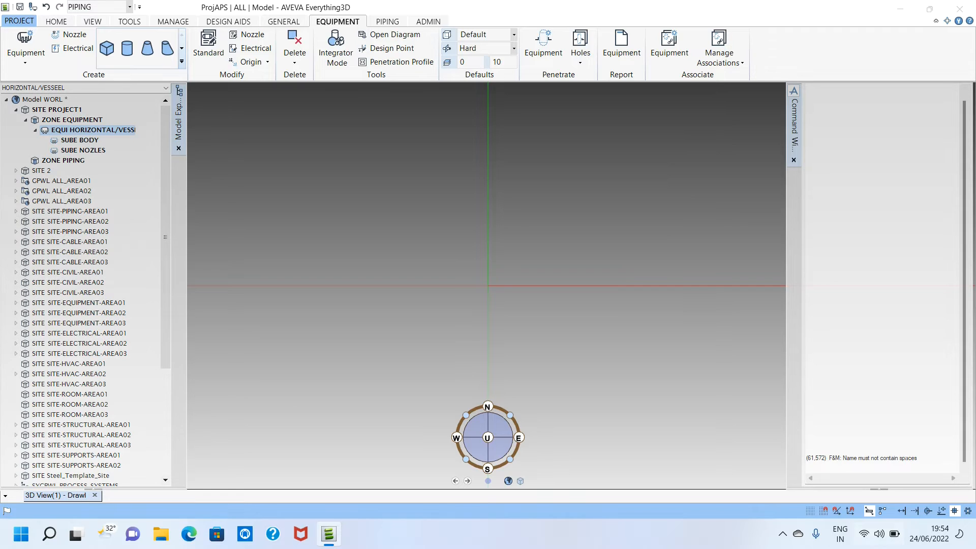
Run the command SHOW!!GENPRIMITIVES to open the Create Primitive form, and keep it docked beside the 3D view.
{"action": "left_click", "coordinate": [918, 459]}
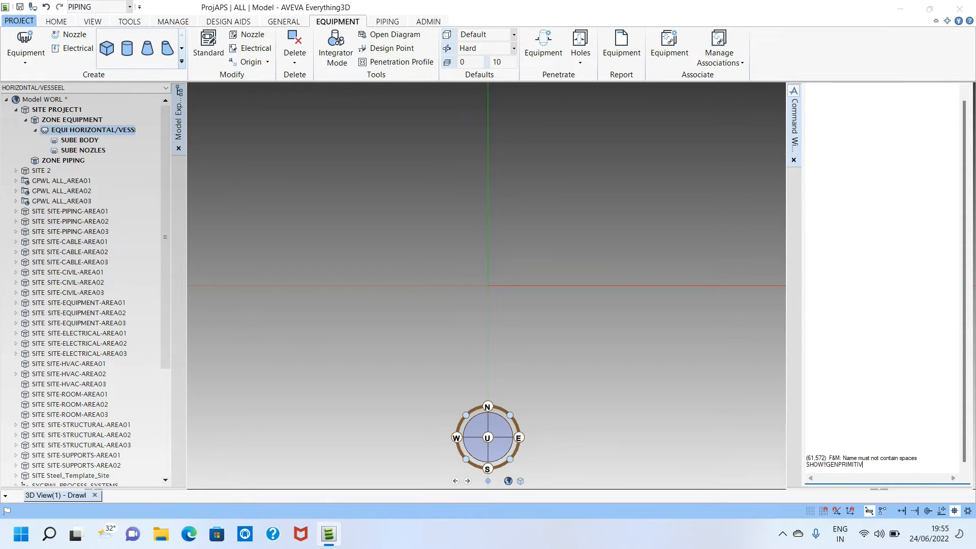
{"action": "key", "text": "Return"}
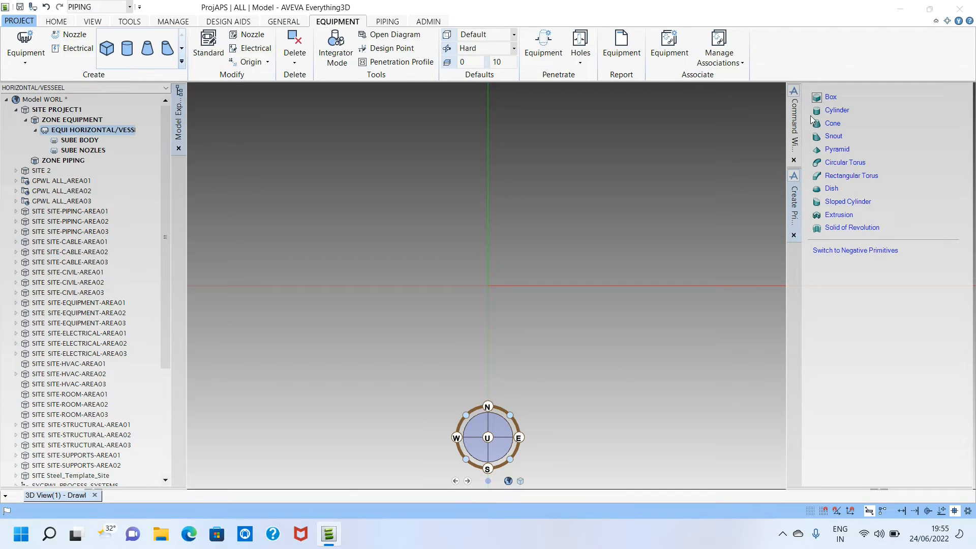
{"action": "left_click_drag", "start_coordinate": [385, 187], "coordinate": [385, 188]}
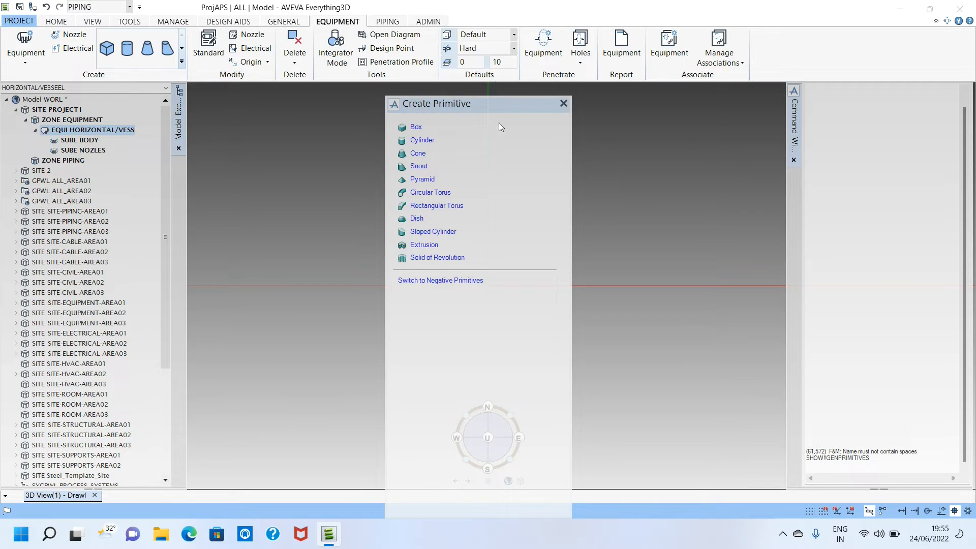
{"action": "left_click_drag", "start_coordinate": [447, 107], "coordinate": [796, 116]}
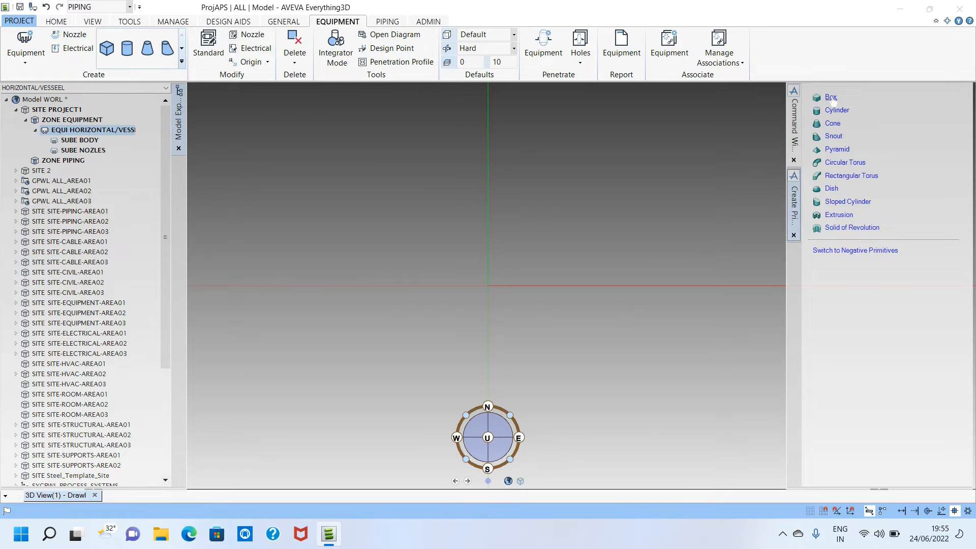
Create a cylinder with a height of 5000 mm and a diameter of 2000 mm under the BODY sub-equipment.
{"action": "left_click", "coordinate": [94, 151]}
{"action": "left_click", "coordinate": [92, 143]}
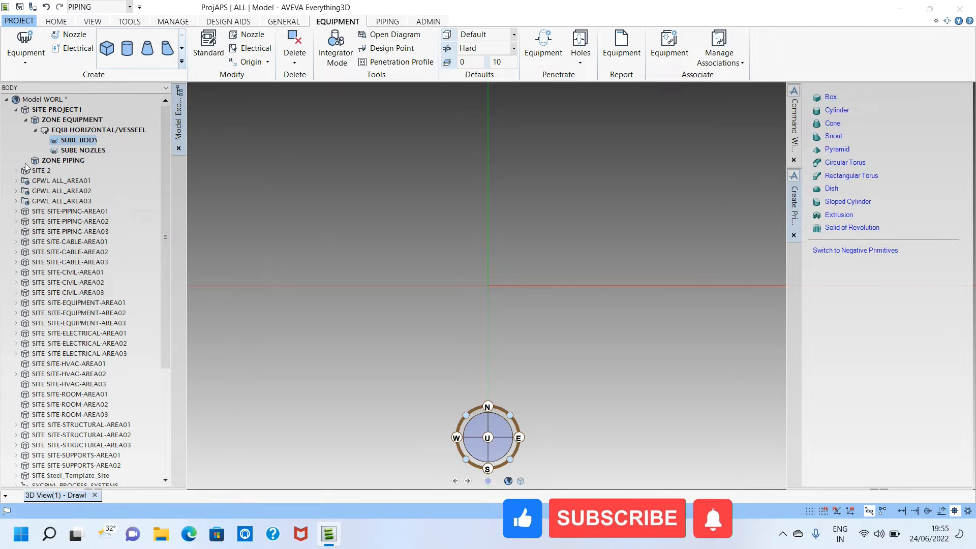
{"action": "left_click", "coordinate": [84, 150]}
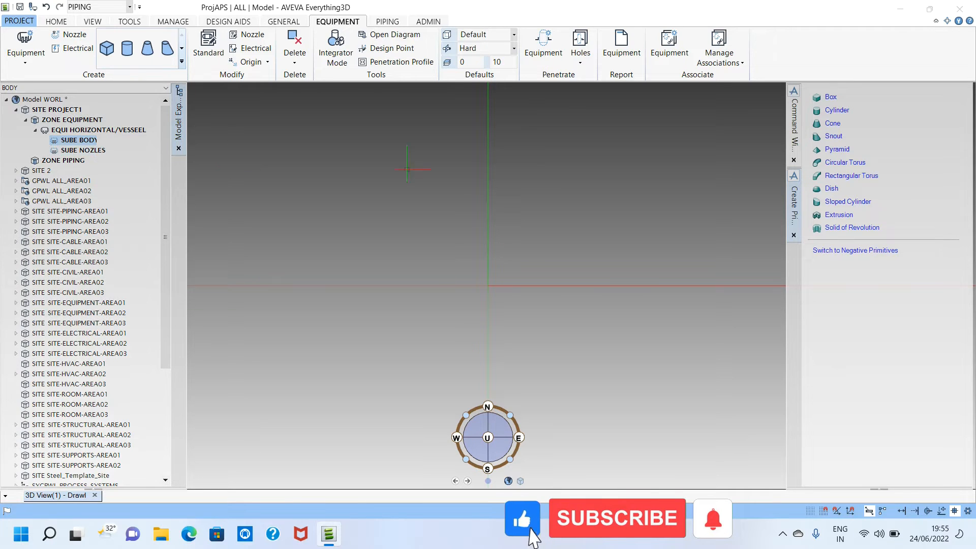
{"action": "left_click", "coordinate": [837, 110]}
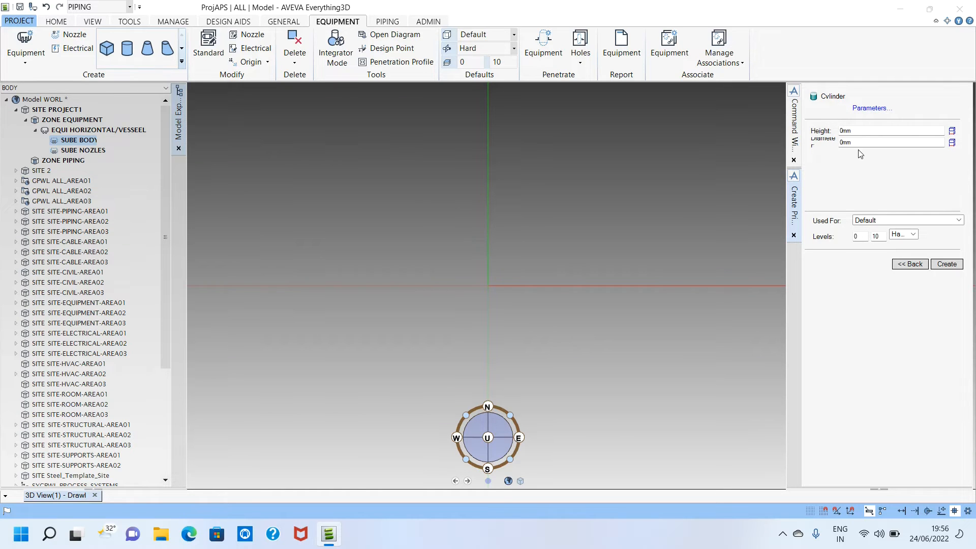
{"action": "left_click", "coordinate": [873, 109]}
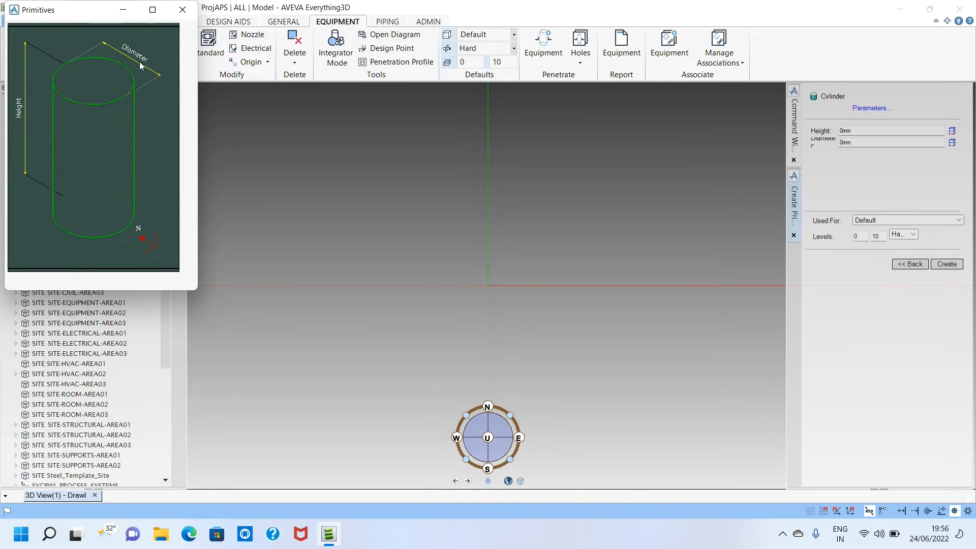
{"action": "left_click", "coordinate": [892, 132]}
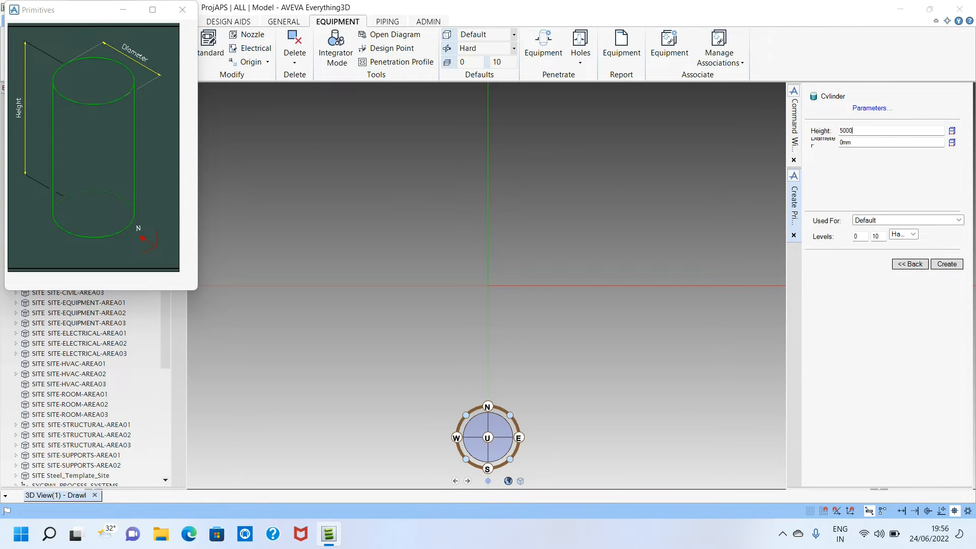
{"action": "key", "text": "Tab"}
{"action": "type", "text": "20"}
{"action": "key", "text": "Tab"}
{"action": "left_click", "coordinate": [947, 264]}
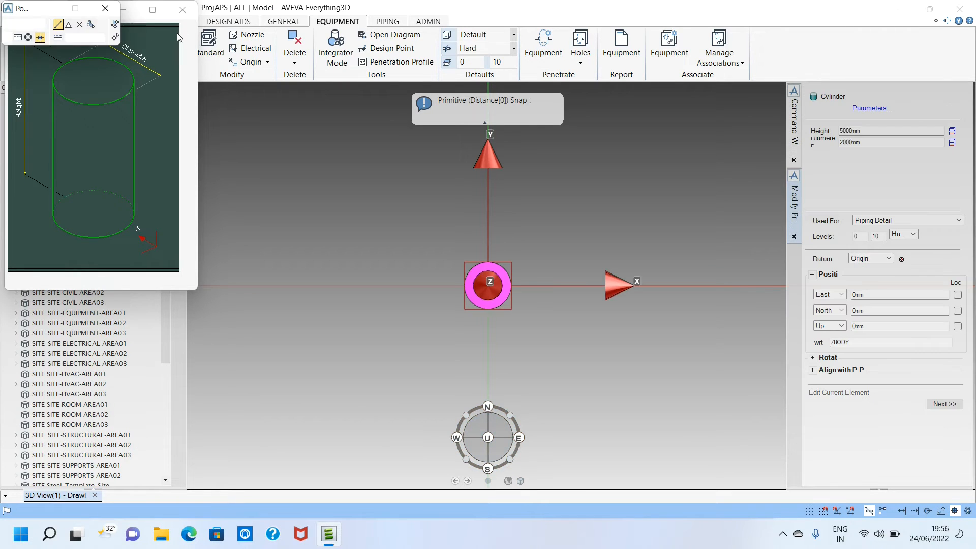
Examine the new cylinder from several angles and move the positioning control window clear of the ribbon.
{"action": "scroll", "coordinate": [483, 287], "scroll_direction": "up", "scroll_amount": 5}
{"action": "mouse_move", "coordinate": [497, 287]}
{"action": "middle_mouse_down"}
{"action": "mouse_move", "coordinate": [523, 301]}
{"action": "mouse_move", "coordinate": [535, 166]}
{"action": "mouse_move", "coordinate": [554, 402]}
{"action": "mouse_move", "coordinate": [547, 364]}
{"action": "mouse_move", "coordinate": [514, 362]}
{"action": "mouse_move", "coordinate": [490, 291]}
{"action": "middle_mouse_up"}
{"action": "scroll", "coordinate": [547, 364], "scroll_direction": "down", "scroll_amount": 5}
{"action": "scroll", "coordinate": [422, 228], "scroll_direction": "up", "scroll_amount": 5}
{"action": "middle_click_drag", "start_coordinate": [395, 195], "coordinate": [402, 244]}
{"action": "scroll", "coordinate": [488, 285], "scroll_direction": "down", "scroll_amount": 5}
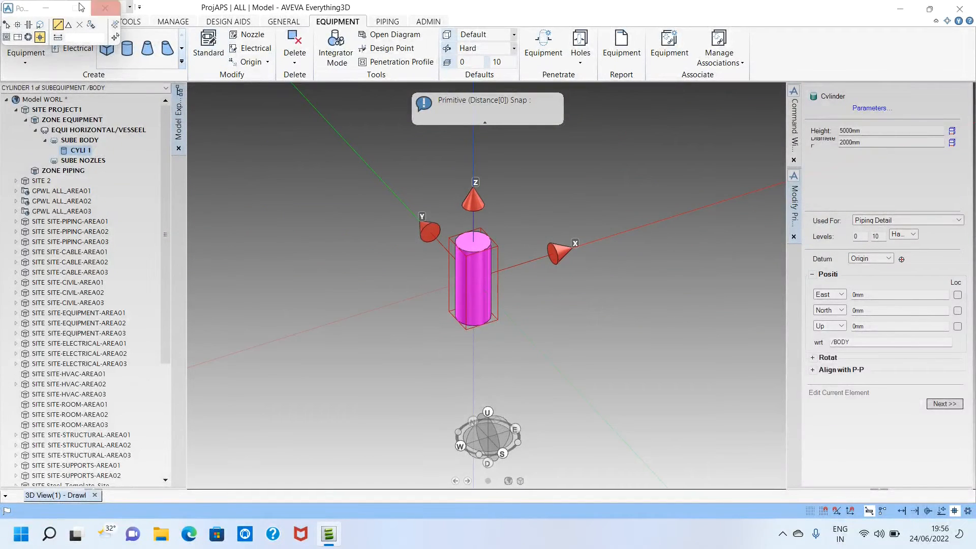
{"action": "left_click_drag", "start_coordinate": [30, 9], "coordinate": [178, 98]}
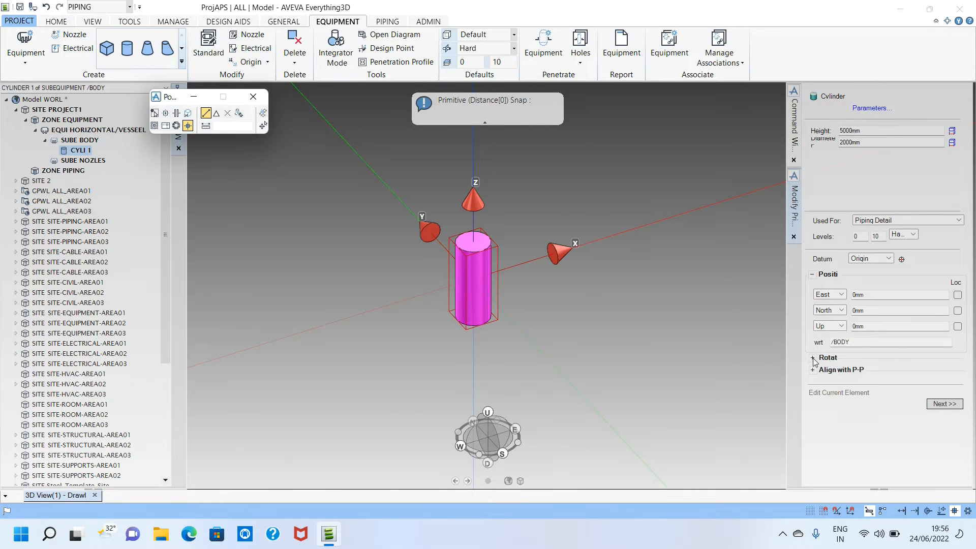
{"action": "middle_click_drag", "start_coordinate": [477, 257], "coordinate": [408, 295]}
{"action": "scroll", "coordinate": [484, 247], "scroll_direction": "up", "scroll_amount": 5}
{"action": "scroll", "coordinate": [488, 291], "scroll_direction": "down", "scroll_amount": 4}
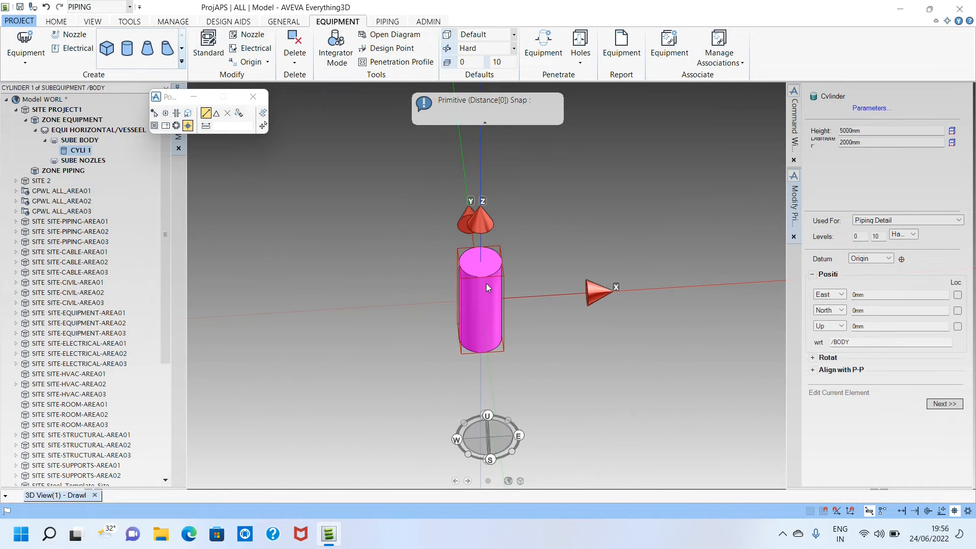
{"action": "middle_click_drag", "start_coordinate": [483, 287], "coordinate": [484, 275]}
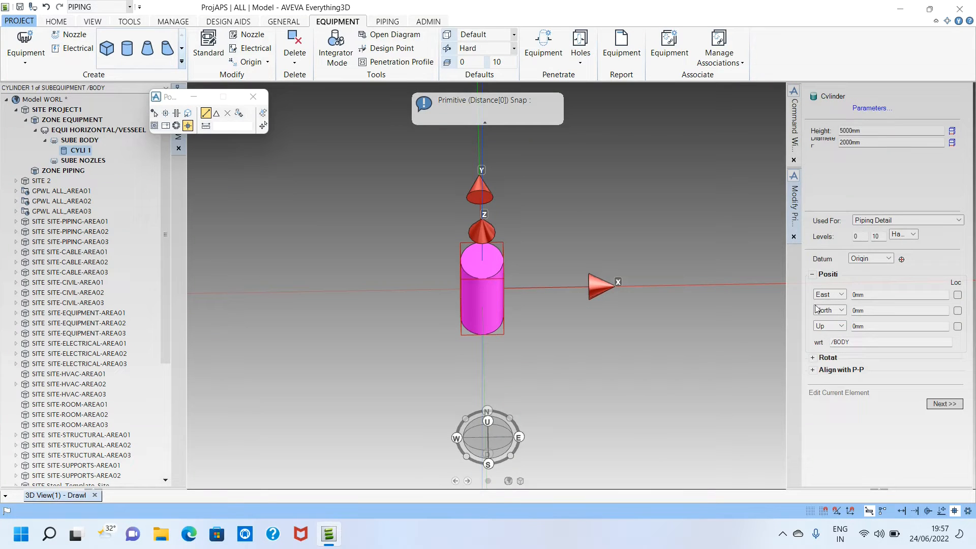
Rotate the BODY cylinder by 90 degrees about Z.
{"action": "left_click", "coordinate": [813, 358]}
{"action": "left_click", "coordinate": [882, 370]}
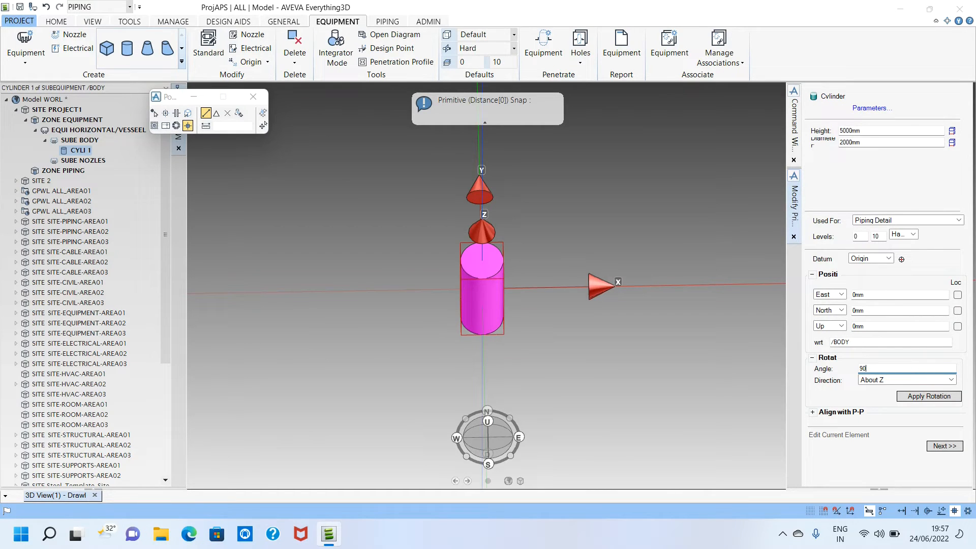
{"action": "key", "text": "Tab"}
{"action": "left_click", "coordinate": [931, 397]}
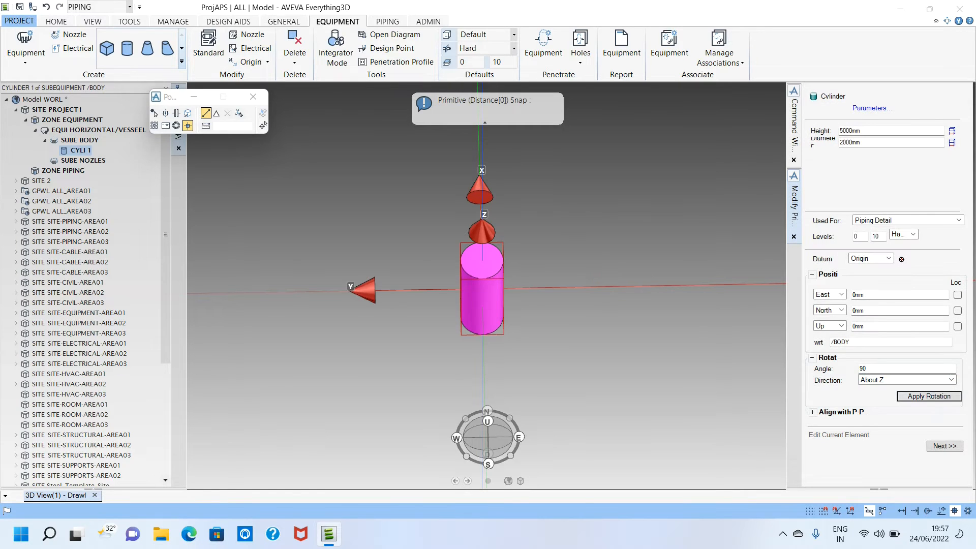
Rotate the BODY cylinder by 90 degrees about Y.
{"action": "left_click", "coordinate": [951, 381]}
{"action": "left_click", "coordinate": [941, 397]}
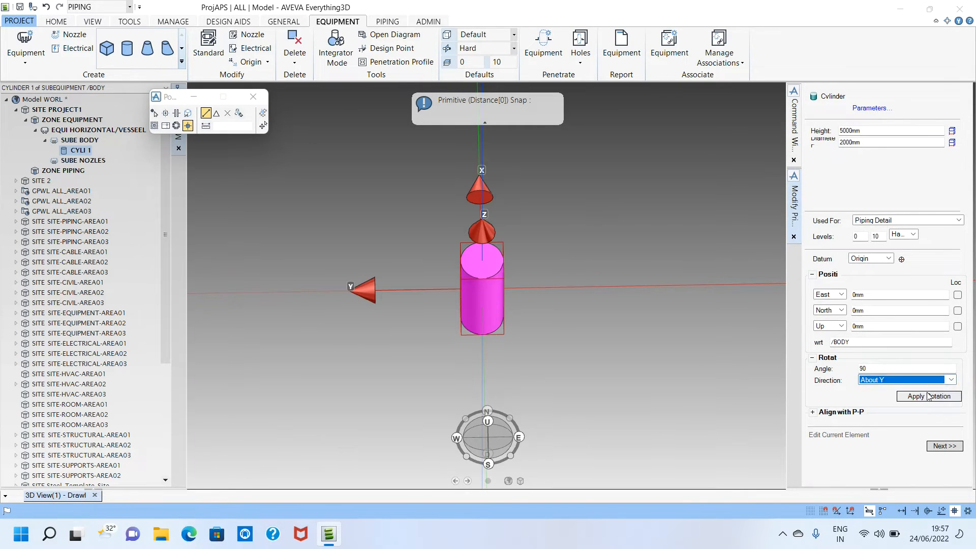
{"action": "left_click", "coordinate": [954, 381]}
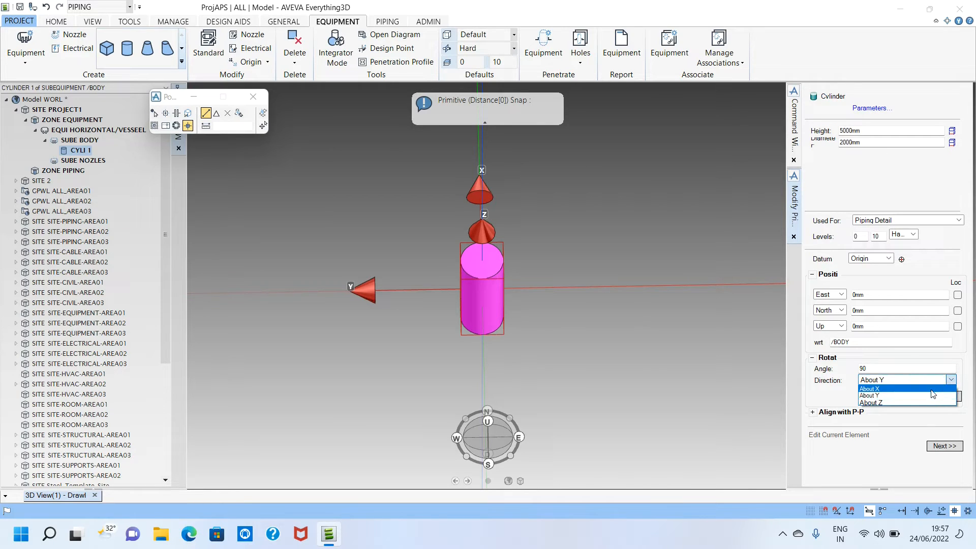
{"action": "left_click", "coordinate": [940, 396]}
{"action": "left_click", "coordinate": [940, 396]}
{"action": "scroll", "coordinate": [494, 270], "scroll_direction": "up", "scroll_amount": 5}
{"action": "mouse_move", "coordinate": [510, 273]}
{"action": "middle_mouse_down"}
{"action": "mouse_move", "coordinate": [471, 279]}
{"action": "mouse_move", "coordinate": [495, 282]}
{"action": "middle_mouse_up"}
Rotate the BODY cylinder by 90 degrees about X and finish modifying it.
{"action": "left_click", "coordinate": [951, 380]}
{"action": "left_click", "coordinate": [923, 390]}
{"action": "left_click", "coordinate": [928, 396]}
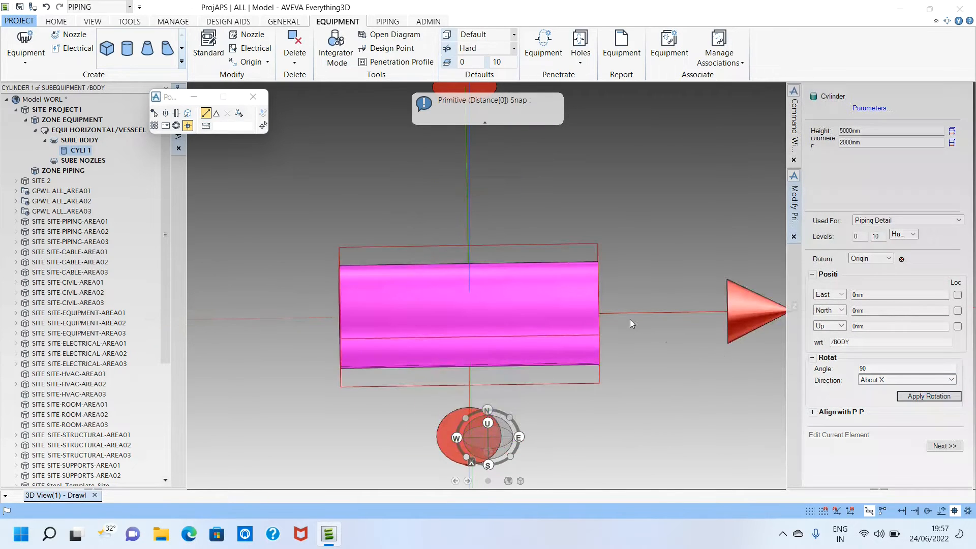
{"action": "scroll", "coordinate": [572, 309], "scroll_direction": "down", "scroll_amount": 3}
{"action": "middle_click_drag", "start_coordinate": [560, 304], "coordinate": [575, 263]}
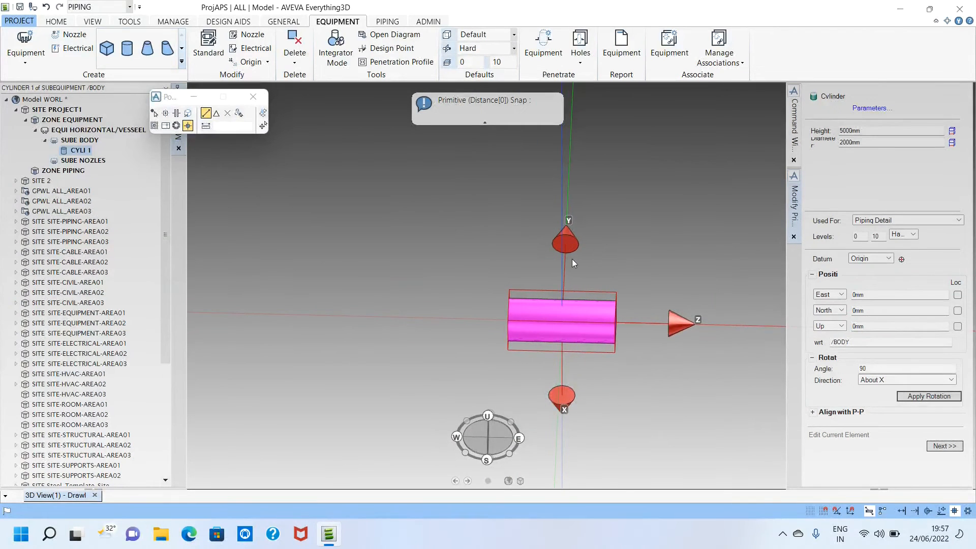
{"action": "left_click", "coordinate": [950, 447]}
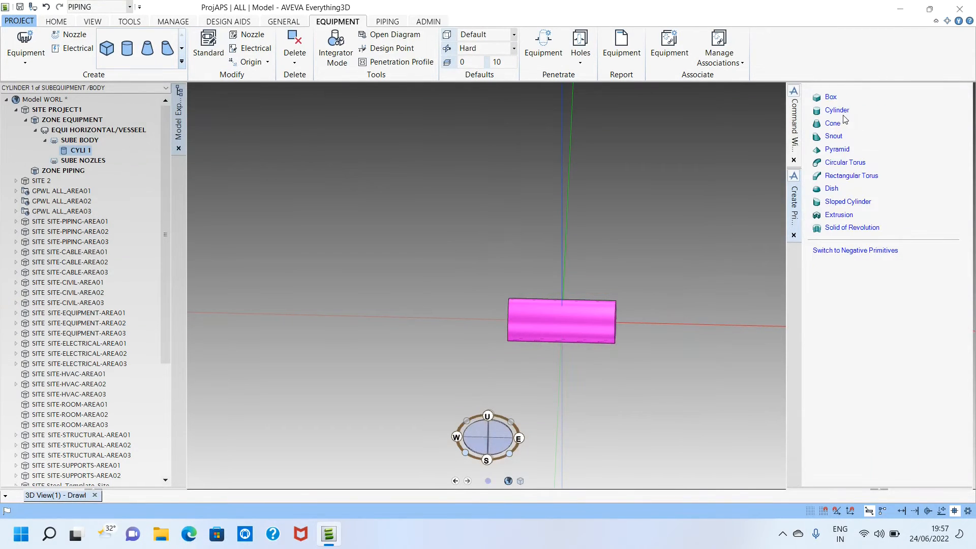
Create a dish with a diameter of 2000 mm, a radius of 150 mm and a height of 75 mm under BODY.
{"action": "middle_click_drag", "start_coordinate": [634, 328], "coordinate": [487, 286]}
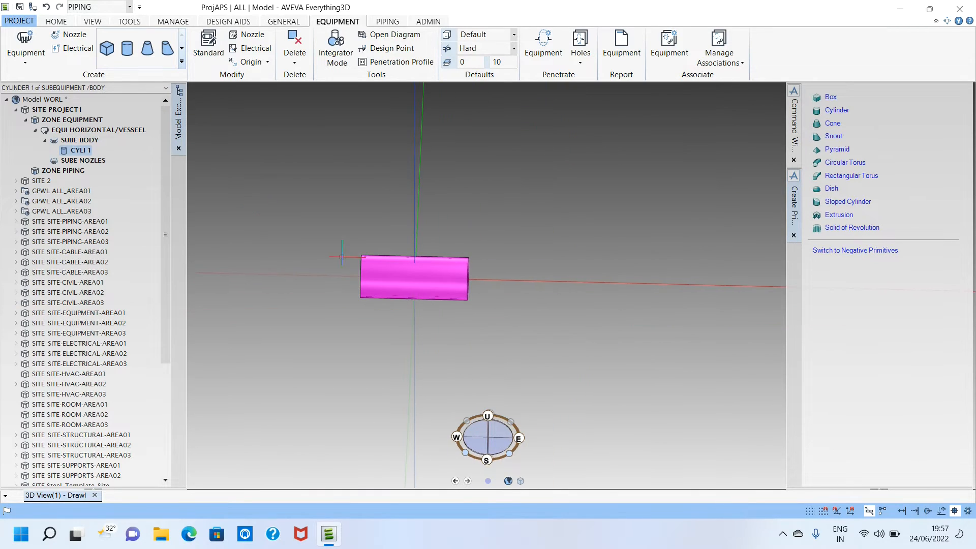
{"action": "scroll", "coordinate": [341, 256], "scroll_direction": "up", "scroll_amount": 5}
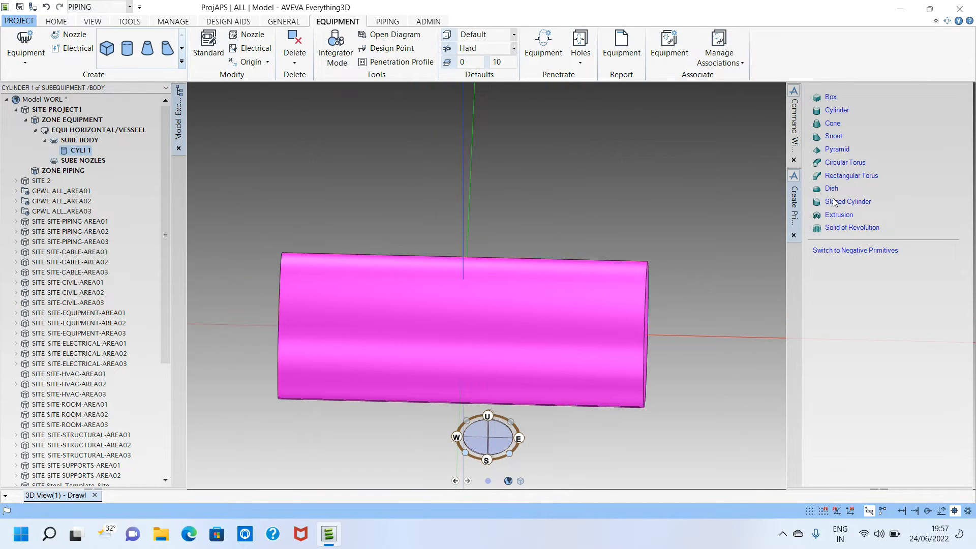
{"action": "left_click", "coordinate": [817, 190]}
{"action": "scroll", "coordinate": [592, 318], "scroll_direction": "down", "scroll_amount": 4}
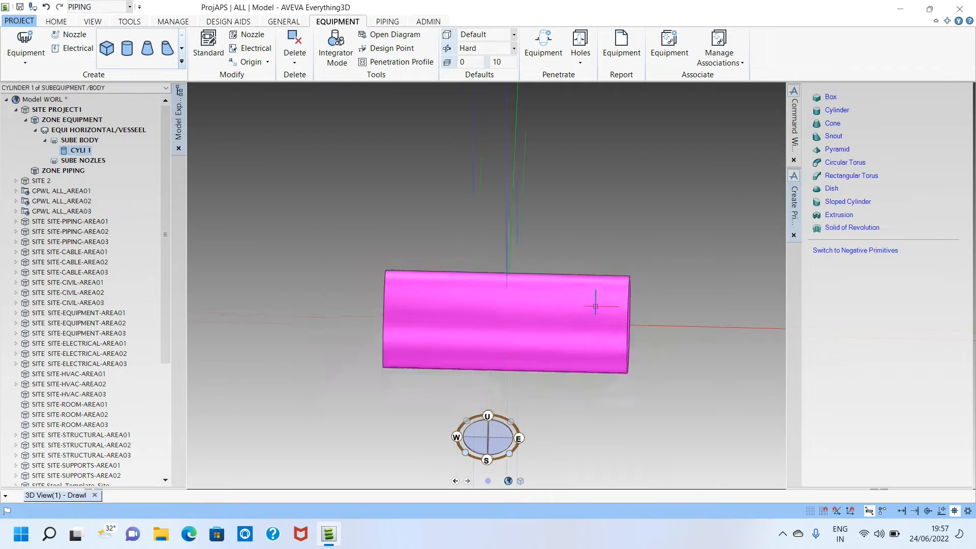
{"action": "scroll", "coordinate": [563, 309], "scroll_direction": "up", "scroll_amount": 1}
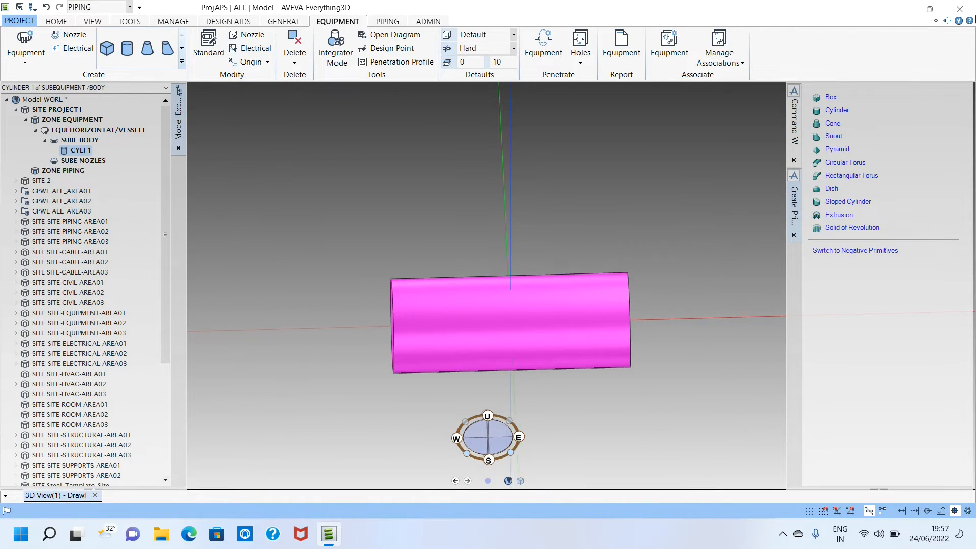
{"action": "left_click", "coordinate": [832, 189]}
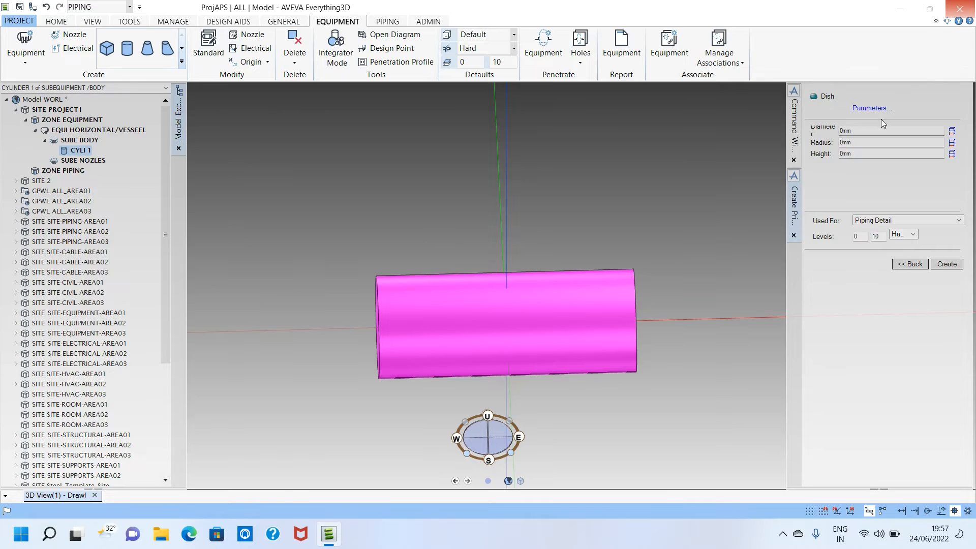
{"action": "left_click", "coordinate": [877, 131]}
{"action": "key", "text": "Tab"}
{"action": "type", "text": "150"}
{"action": "key", "text": "Tab"}
{"action": "type", "text": "75"}
{"action": "key", "text": "Tab"}
{"action": "middle_click_drag", "start_coordinate": [584, 270], "coordinate": [581, 302]}
{"action": "middle_click_drag", "start_coordinate": [532, 190], "coordinate": [570, 325]}
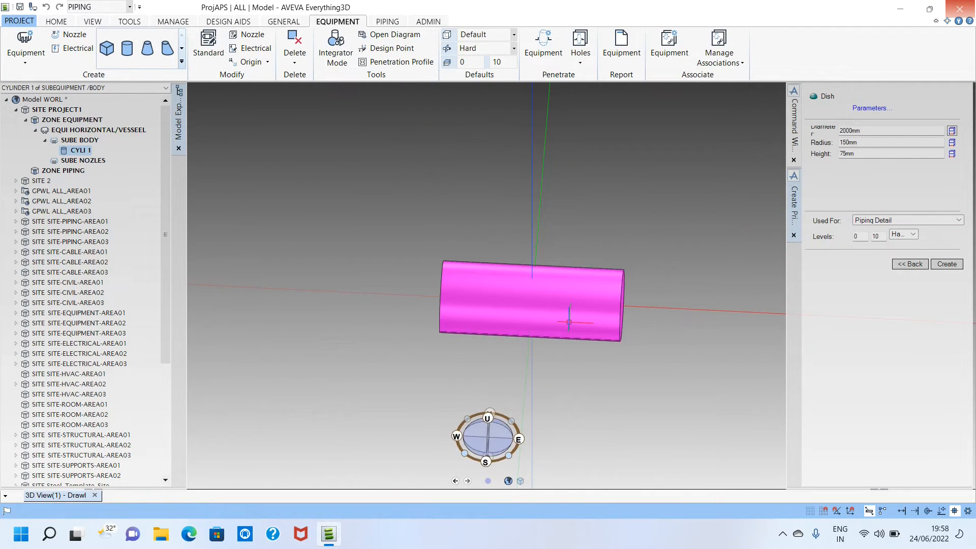
{"action": "left_click", "coordinate": [947, 264]}
Switch the 3D view to wireframe and inspect the dish inside the cylinder.
{"action": "mouse_move", "coordinate": [574, 293]}
{"action": "middle_mouse_down"}
{"action": "mouse_move", "coordinate": [619, 298]}
{"action": "mouse_move", "coordinate": [588, 303]}
{"action": "mouse_move", "coordinate": [584, 293]}
{"action": "middle_mouse_up"}
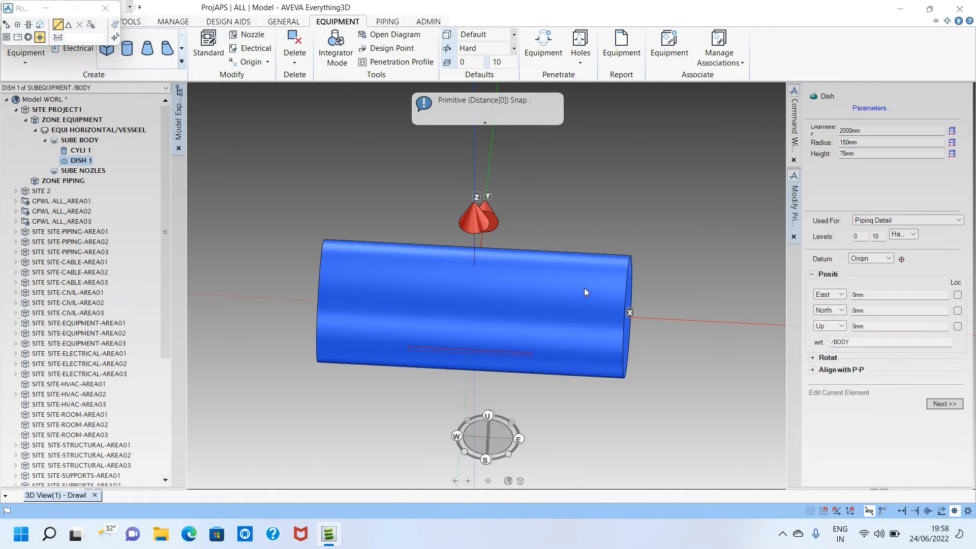
{"action": "left_click", "coordinate": [584, 287]}
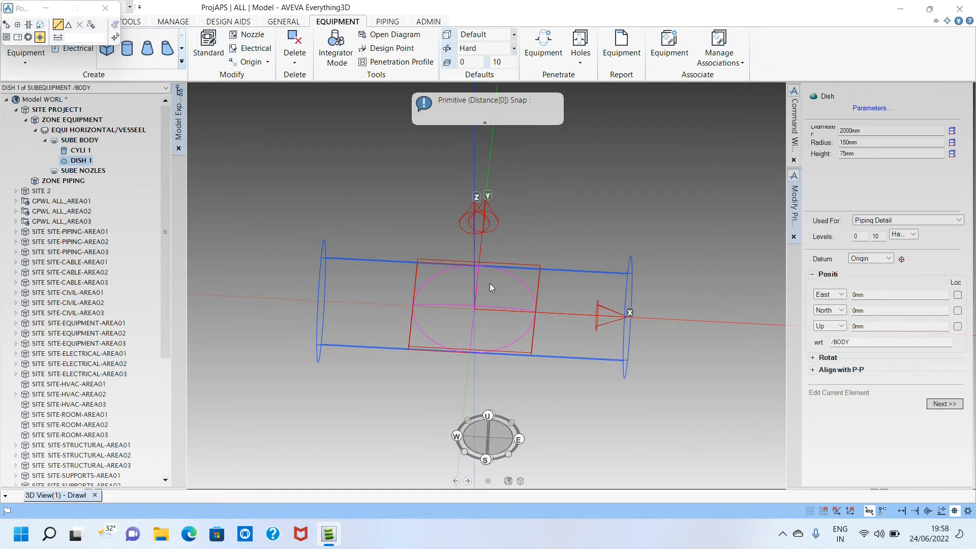
{"action": "scroll", "coordinate": [487, 309], "scroll_direction": "up", "scroll_amount": 2}
{"action": "mouse_move", "coordinate": [487, 309]}
{"action": "middle_mouse_down"}
{"action": "mouse_move", "coordinate": [491, 221]}
{"action": "mouse_move", "coordinate": [481, 270]}
{"action": "mouse_move", "coordinate": [497, 280]}
{"action": "middle_mouse_up"}
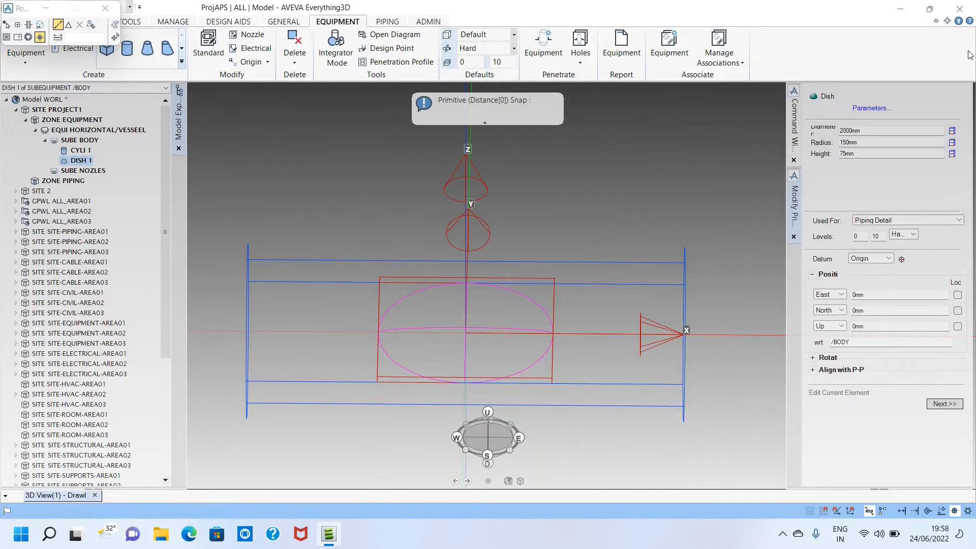
Set the dish's height to 150 mm and its radius to 75 mm.
{"action": "left_click", "coordinate": [871, 156]}
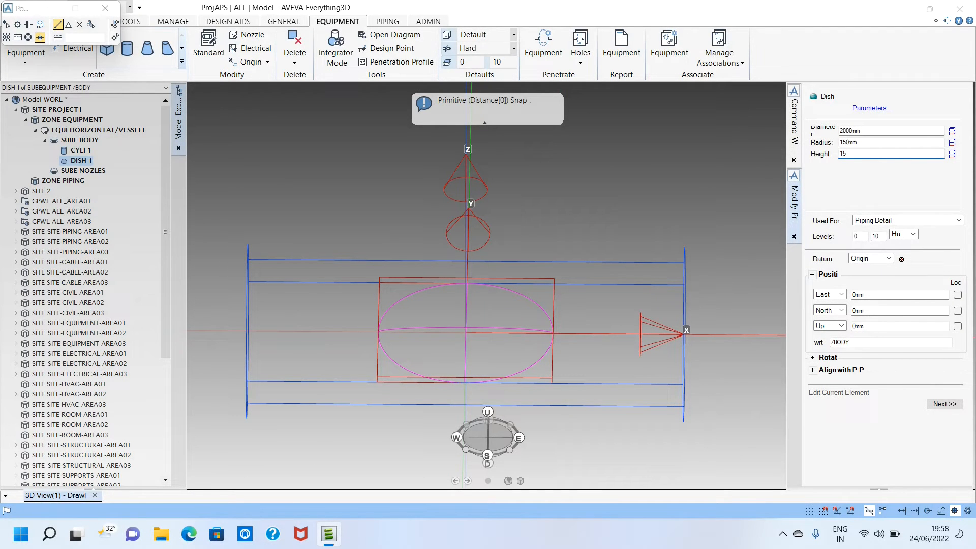
{"action": "key", "text": "Return"}
{"action": "mouse_move", "coordinate": [463, 299]}
{"action": "middle_mouse_down"}
{"action": "mouse_move", "coordinate": [458, 239]}
{"action": "mouse_move", "coordinate": [465, 356]}
{"action": "middle_mouse_up"}
{"action": "left_click", "coordinate": [878, 143]}
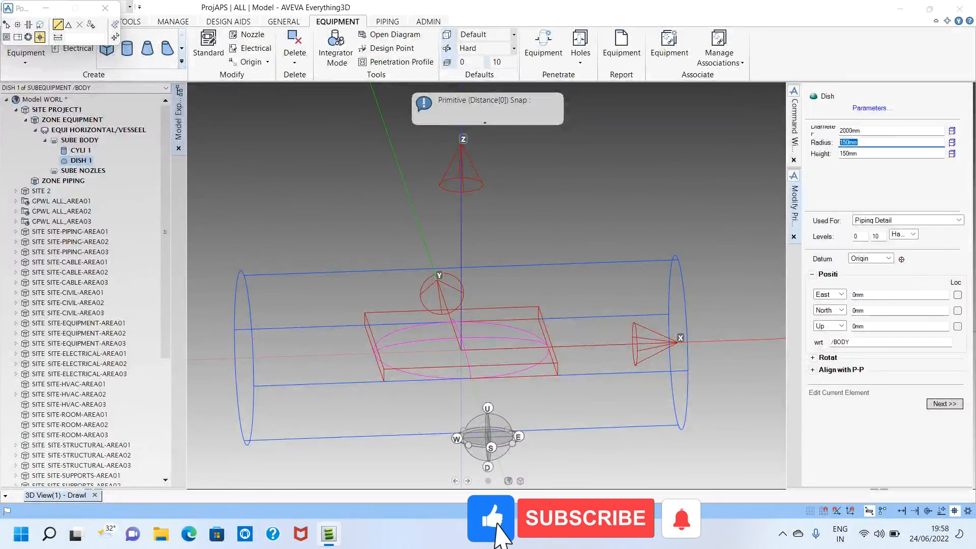
{"action": "type", "text": "75"}
{"action": "key", "text": "Tab"}
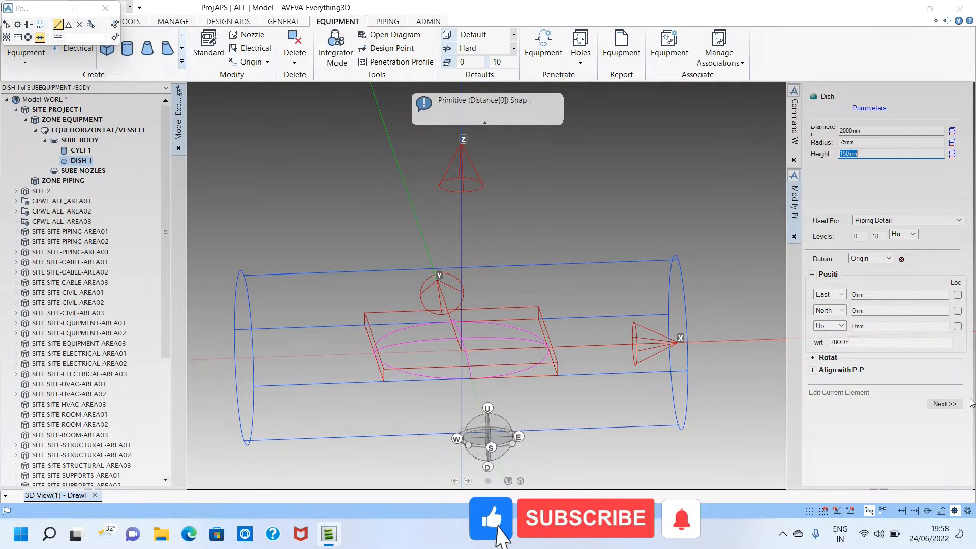
Position the dish at East 2500 mm relative to BODY, at the cylinder's east end.
{"action": "middle_click_drag", "start_coordinate": [529, 363], "coordinate": [488, 363]}
{"action": "scroll", "coordinate": [497, 353], "scroll_direction": "up", "scroll_amount": 1}
{"action": "scroll", "coordinate": [515, 343], "scroll_direction": "down", "scroll_amount": 3}
{"action": "scroll", "coordinate": [491, 289], "scroll_direction": "up", "scroll_amount": 1}
{"action": "scroll", "coordinate": [487, 293], "scroll_direction": "up", "scroll_amount": 1}
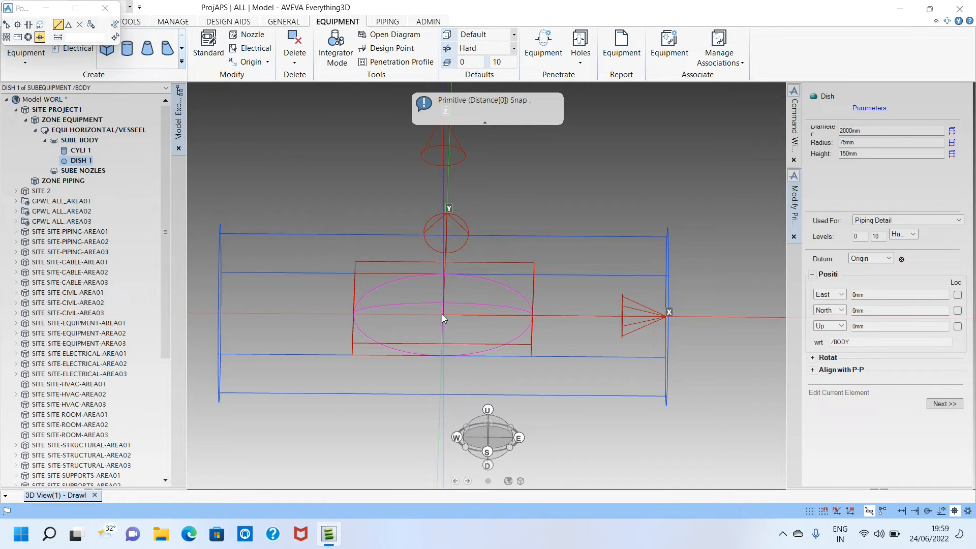
{"action": "scroll", "coordinate": [515, 455], "scroll_direction": "up", "scroll_amount": 5}
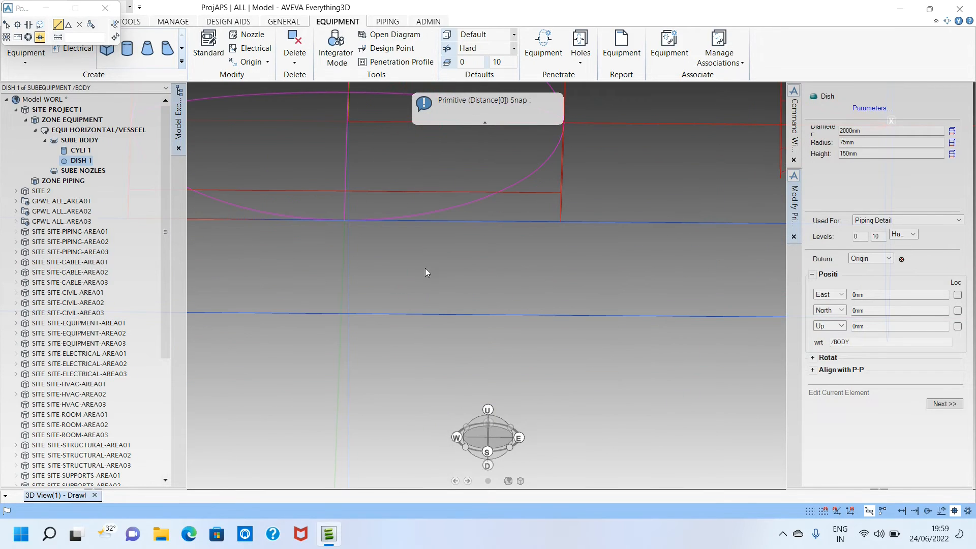
{"action": "scroll", "coordinate": [486, 325], "scroll_direction": "down", "scroll_amount": 3}
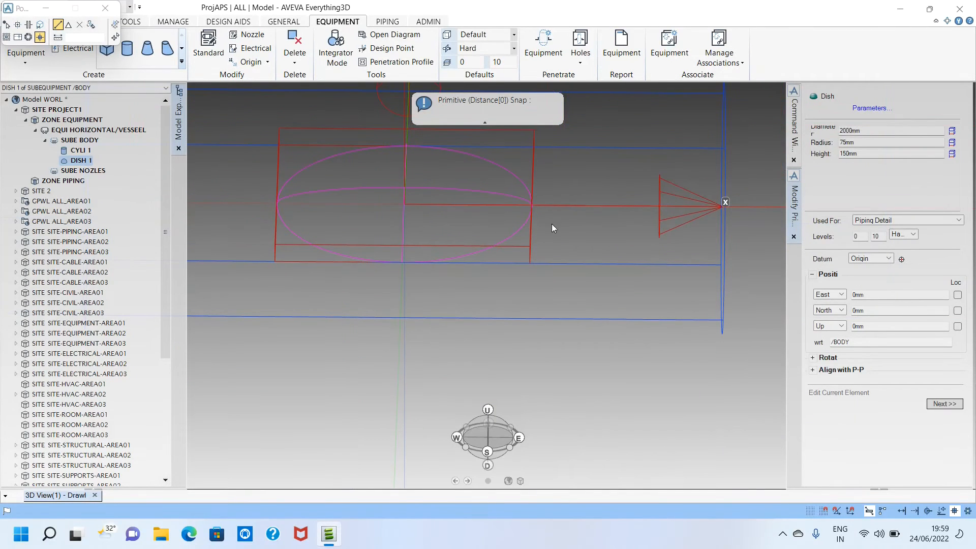
{"action": "left_click", "coordinate": [875, 295]}
{"action": "type", "text": "2500"}
{"action": "key", "text": "Tab"}
{"action": "scroll", "coordinate": [748, 234], "scroll_direction": "down", "scroll_amount": 3}
{"action": "middle_click", "coordinate": [755, 234]}
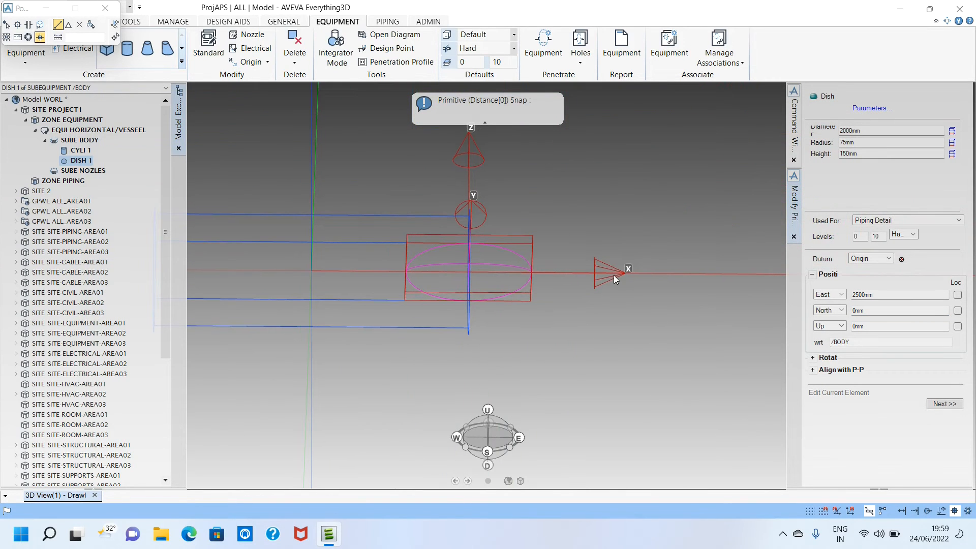
{"action": "scroll", "coordinate": [440, 285], "scroll_direction": "up", "scroll_amount": 2}
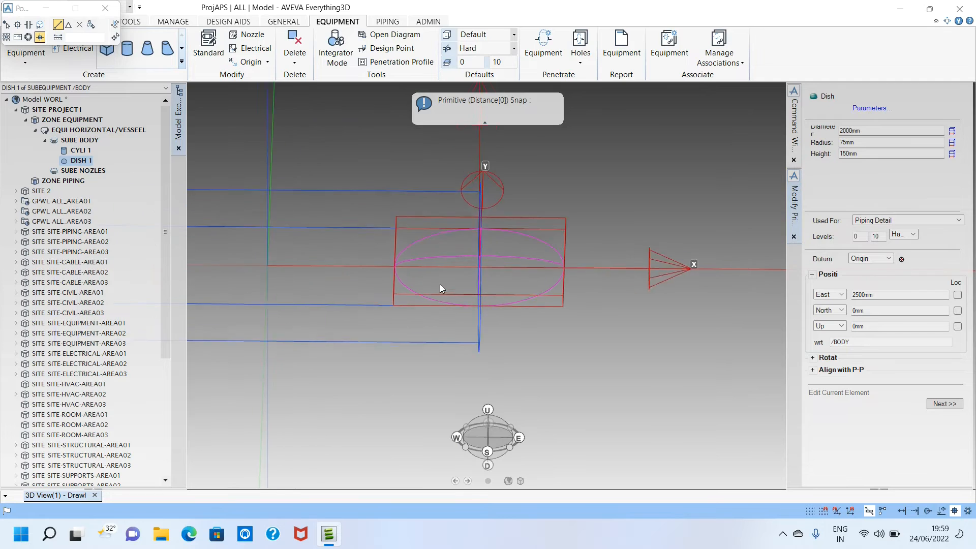
Rotate the dish by 90 degrees about X and by 90 degrees about Y.
{"action": "middle_click_drag", "start_coordinate": [528, 258], "coordinate": [428, 252]}
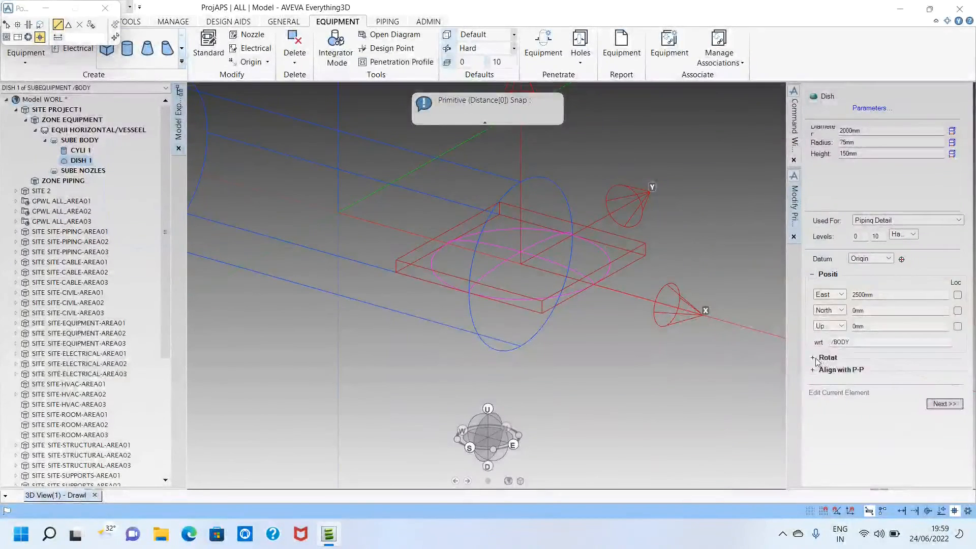
{"action": "left_click", "coordinate": [827, 358]}
{"action": "left_click", "coordinate": [932, 402]}
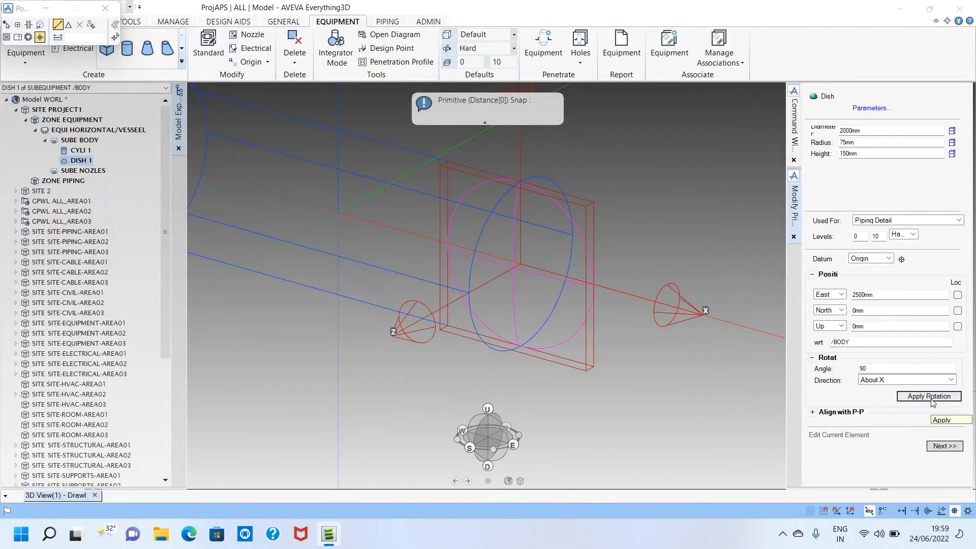
{"action": "left_click", "coordinate": [929, 382]}
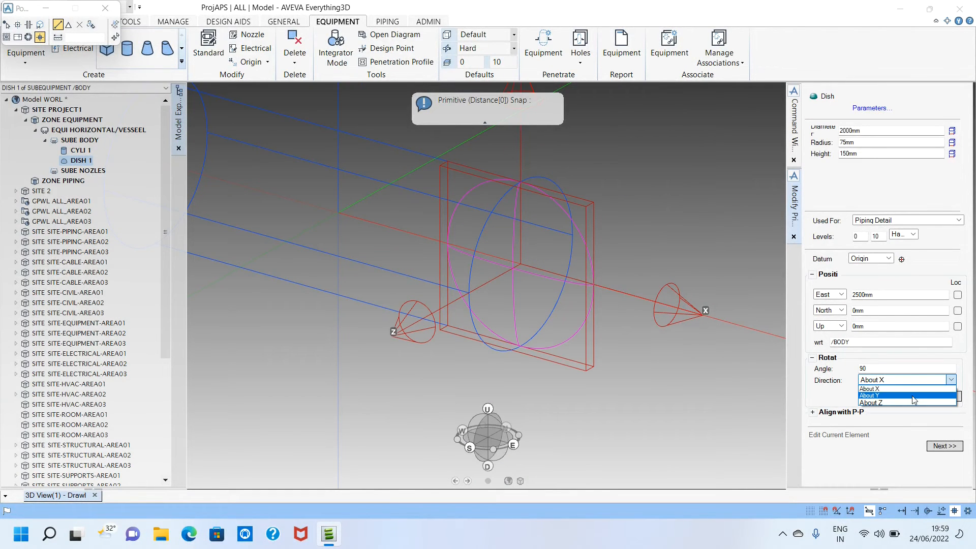
{"action": "left_click", "coordinate": [913, 395]}
{"action": "left_click", "coordinate": [921, 397]}
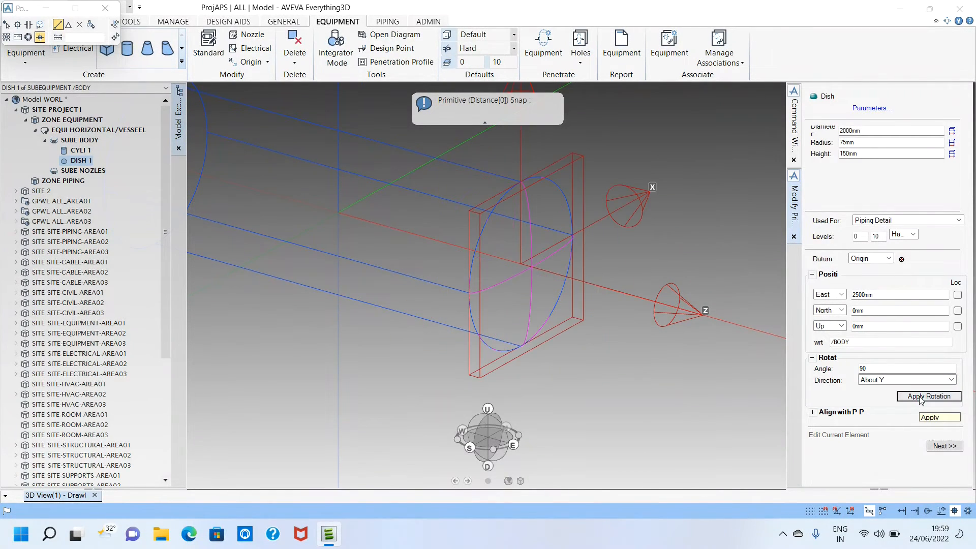
Switch the 3D view back to shaded display, finish modifying the dish and inspect both ends of the vessel.
{"action": "middle_click_drag", "start_coordinate": [582, 260], "coordinate": [632, 259]}
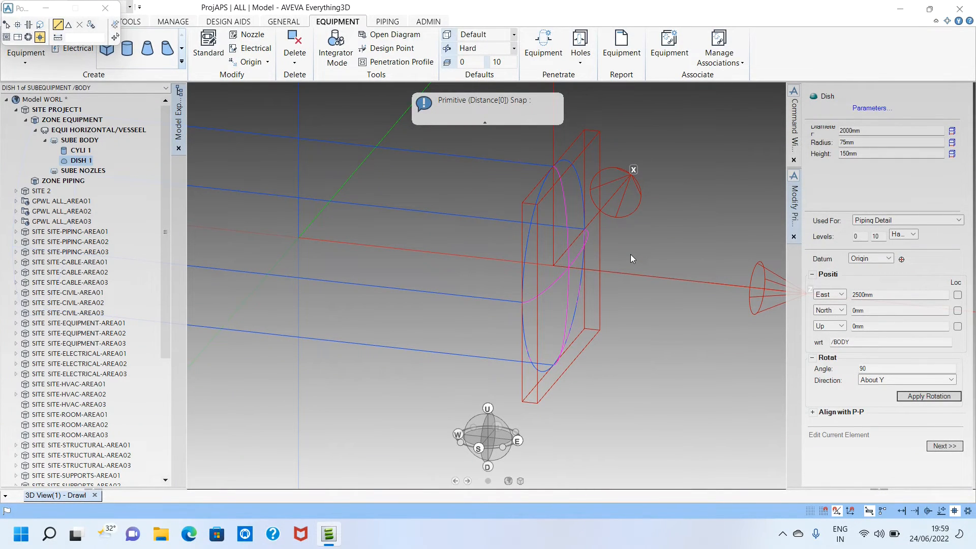
{"action": "key", "text": "F8"}
{"action": "scroll", "coordinate": [587, 237], "scroll_direction": "down", "scroll_amount": 3}
{"action": "middle_click_drag", "start_coordinate": [580, 240], "coordinate": [505, 229]}
{"action": "left_click", "coordinate": [945, 446]}
{"action": "scroll", "coordinate": [483, 228], "scroll_direction": "up", "scroll_amount": 3}
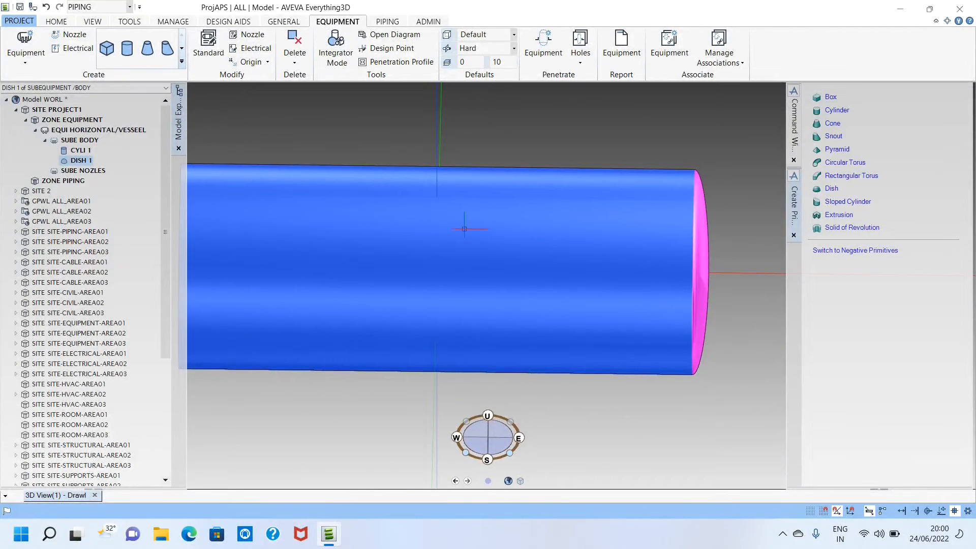
{"action": "scroll", "coordinate": [430, 226], "scroll_direction": "down", "scroll_amount": 3}
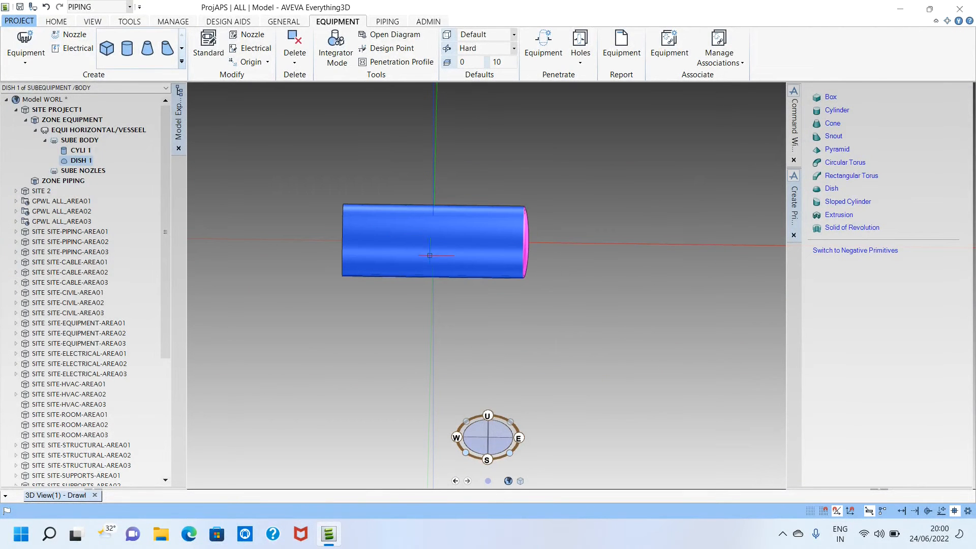
{"action": "scroll", "coordinate": [364, 226], "scroll_direction": "up", "scroll_amount": 1}
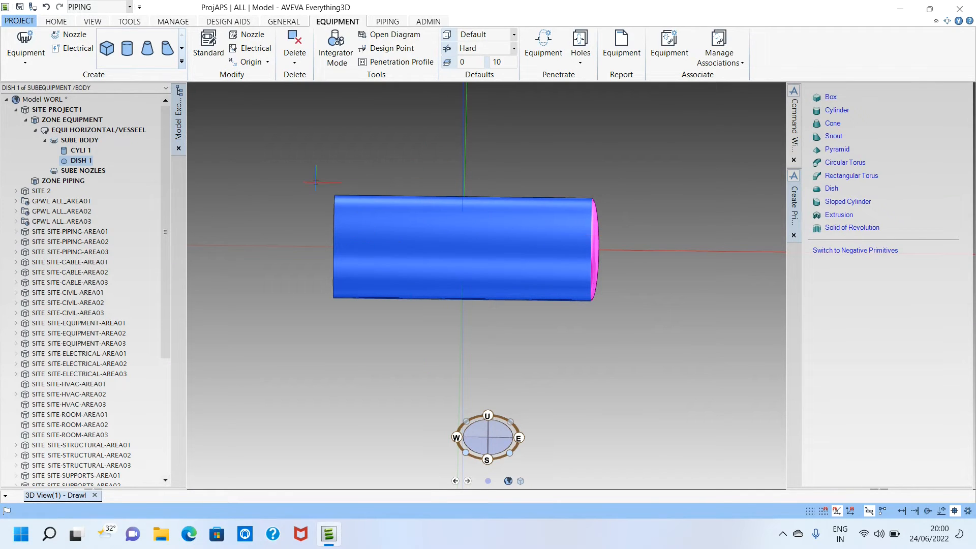
{"action": "middle_click_drag", "start_coordinate": [411, 231], "coordinate": [409, 263]}
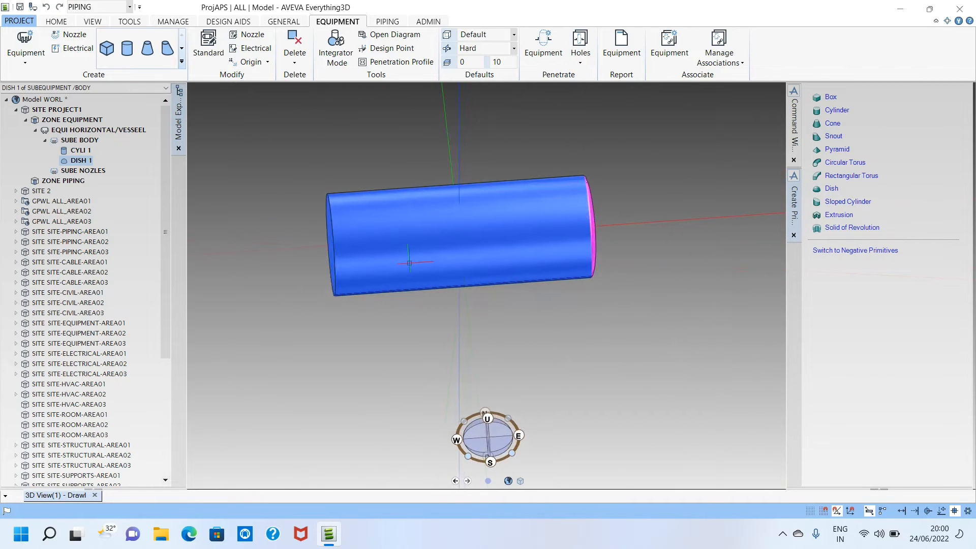
{"action": "middle_click_drag", "start_coordinate": [490, 209], "coordinate": [456, 327]}
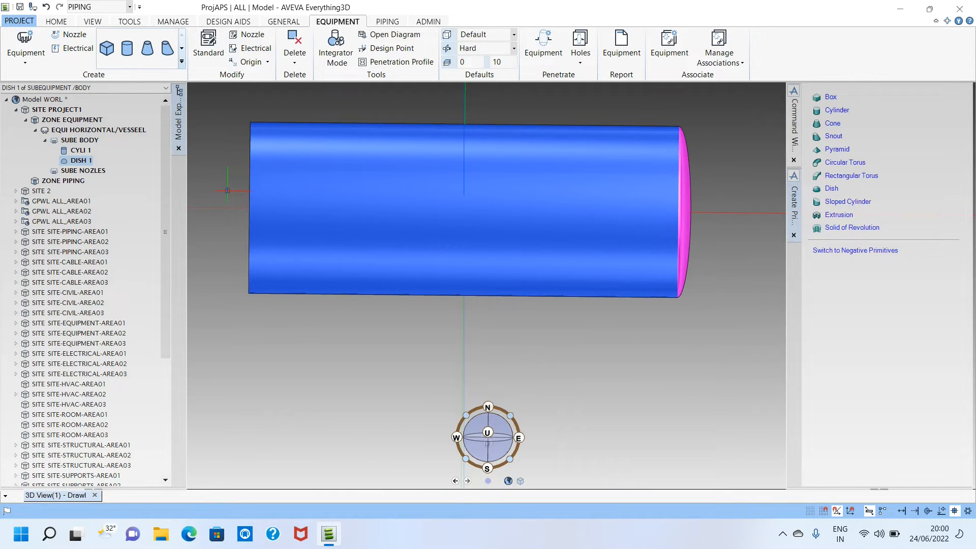
Change the 3D selection navigation level from equipment to sub-equipment for the vessel.
{"action": "left_click", "coordinate": [56, 22]}
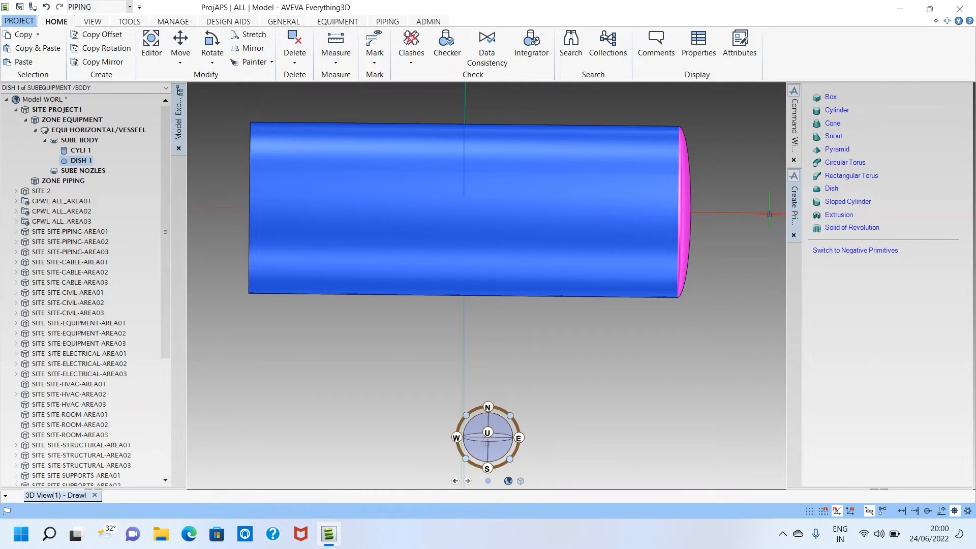
{"action": "left_click", "coordinate": [678, 212]}
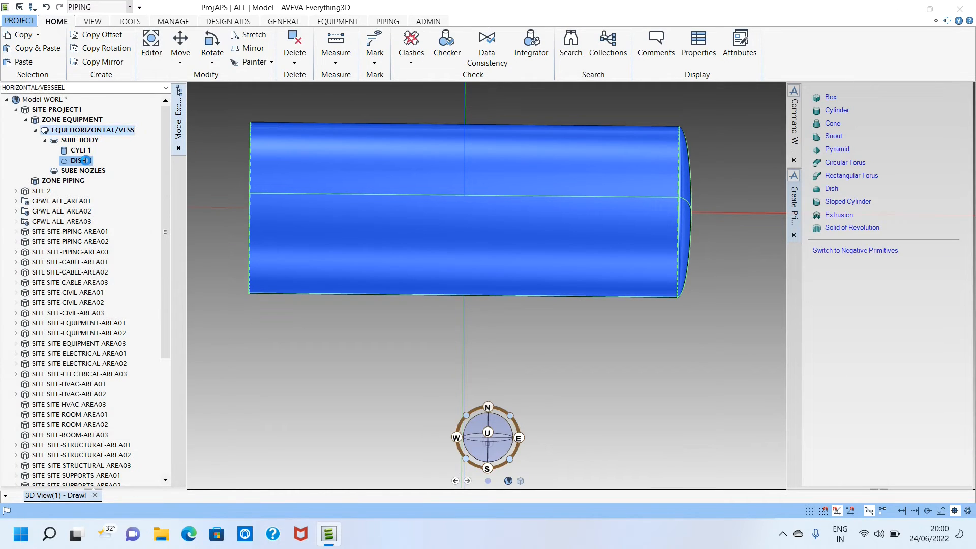
{"action": "left_click", "coordinate": [89, 161]}
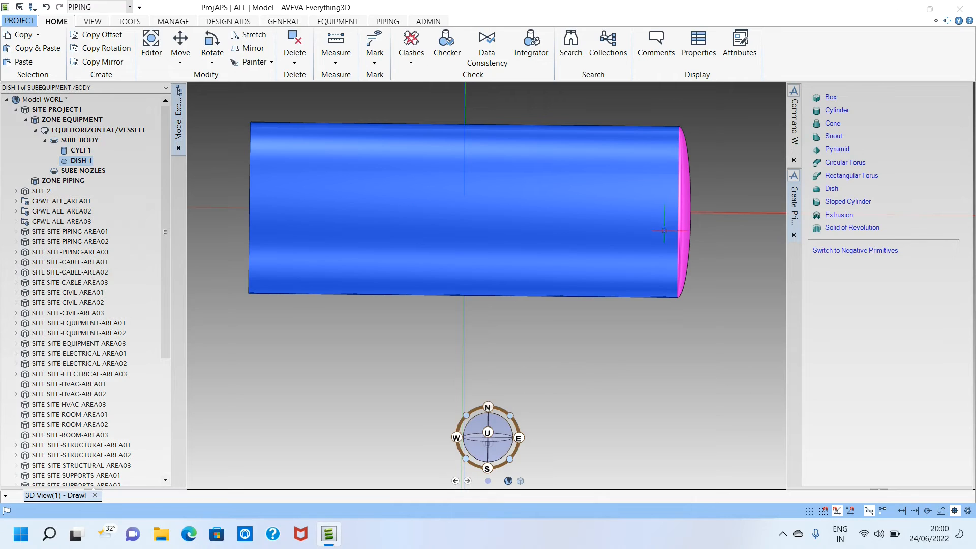
{"action": "scroll", "coordinate": [676, 205], "scroll_direction": "up", "scroll_amount": 3}
{"action": "middle_click_drag", "start_coordinate": [671, 203], "coordinate": [640, 196]}
{"action": "left_click", "coordinate": [691, 205]}
{"action": "right_click", "coordinate": [697, 207]}
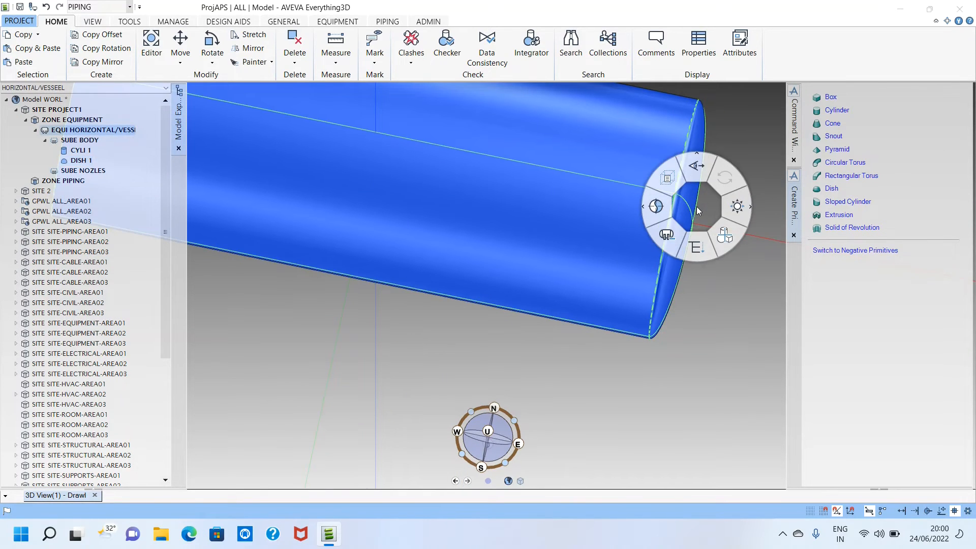
{"action": "left_click", "coordinate": [704, 244]}
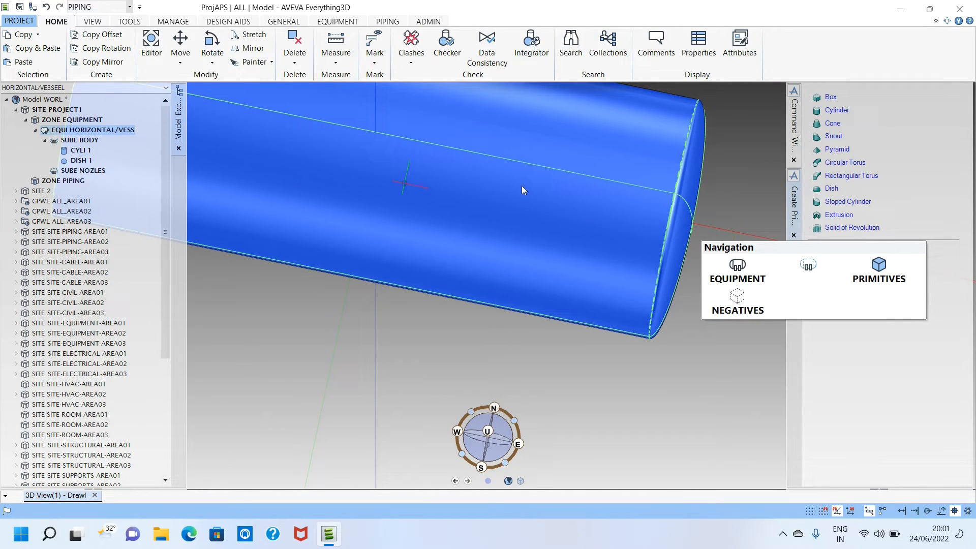
{"action": "left_click", "coordinate": [808, 265]}
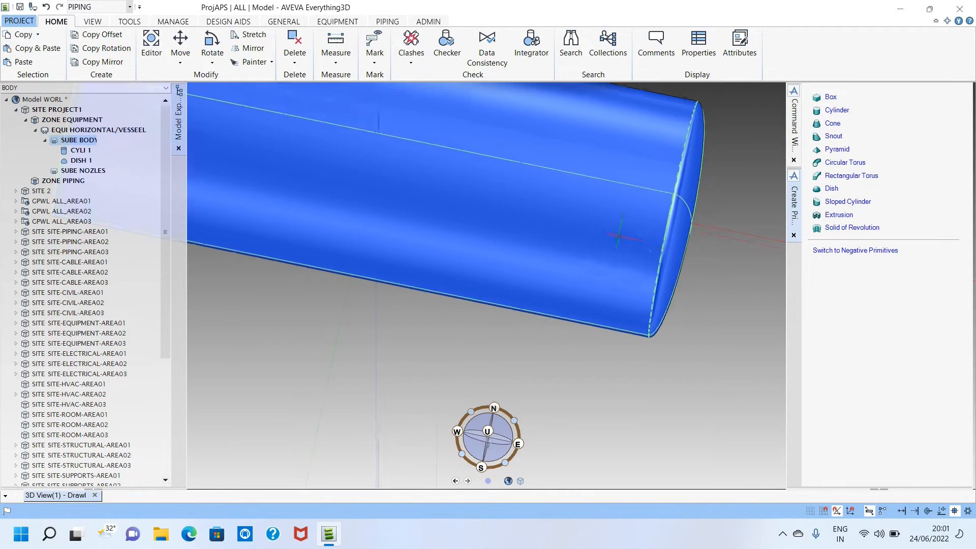
Set the 3D selection navigation level to primitives and select the dish on the cylinder's east end.
{"action": "scroll", "coordinate": [623, 234], "scroll_direction": "down", "scroll_amount": 4}
{"action": "middle_click_drag", "start_coordinate": [638, 218], "coordinate": [580, 170]}
{"action": "scroll", "coordinate": [638, 217], "scroll_direction": "up", "scroll_amount": 4}
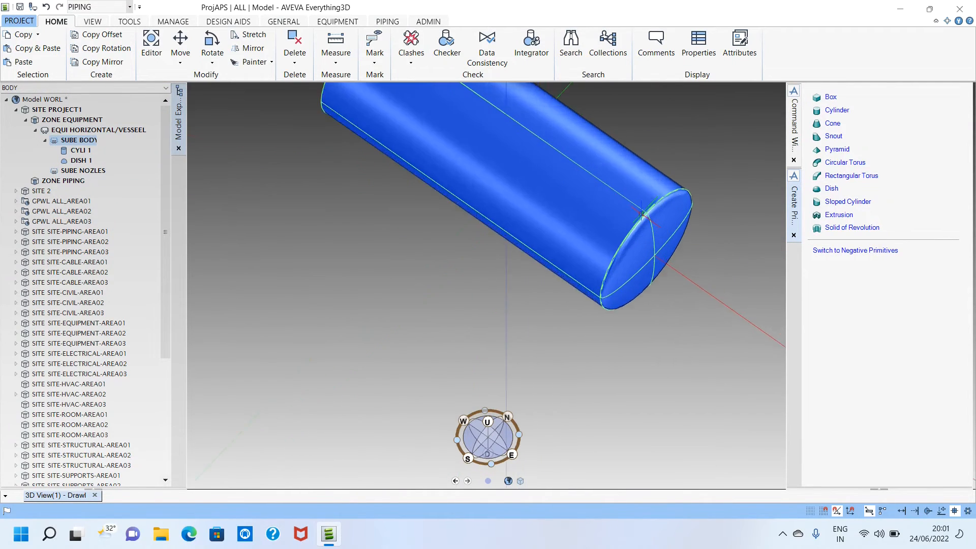
{"action": "scroll", "coordinate": [661, 285], "scroll_direction": "up", "scroll_amount": 2}
{"action": "scroll", "coordinate": [722, 389], "scroll_direction": "down", "scroll_amount": 5}
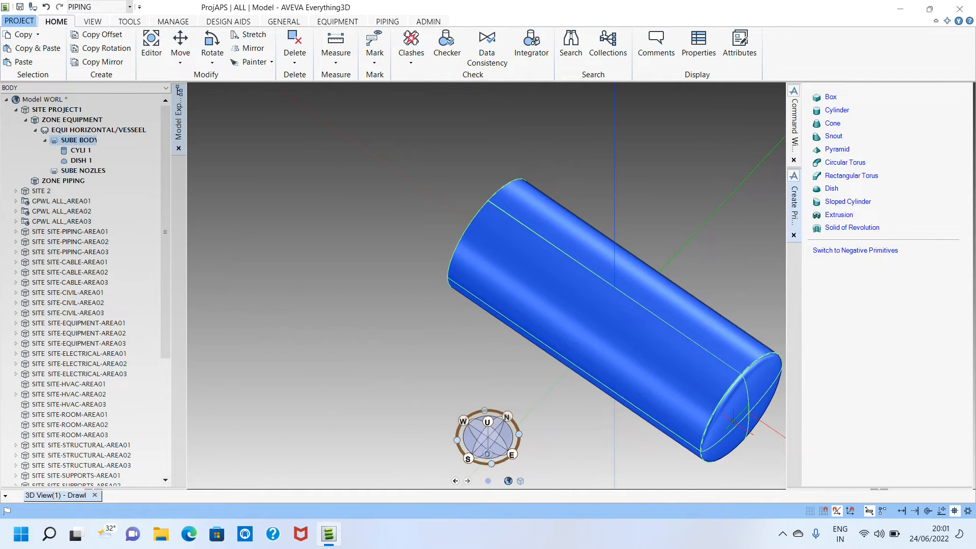
{"action": "right_click", "coordinate": [733, 419]}
{"action": "left_click", "coordinate": [757, 469]}
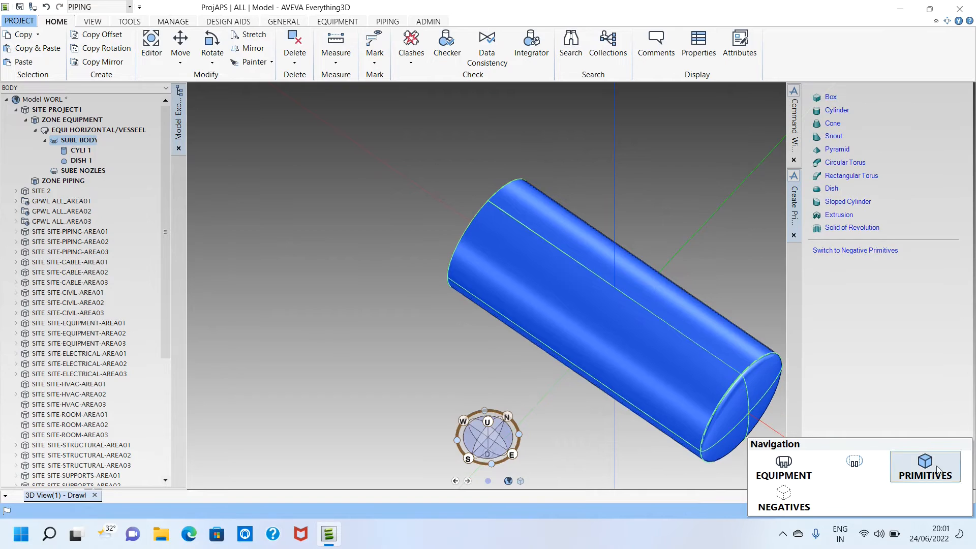
{"action": "left_click", "coordinate": [938, 471]}
{"action": "left_click", "coordinate": [752, 401]}
Mirror-copy the dish to the cylinder's west end, picking the cylinder to define mirror plane direction E, and retain the copy.
{"action": "scroll", "coordinate": [722, 394], "scroll_direction": "up", "scroll_amount": 3}
{"action": "middle_click_drag", "start_coordinate": [687, 378], "coordinate": [661, 326]}
{"action": "scroll", "coordinate": [443, 261], "scroll_direction": "down", "scroll_amount": 3}
{"action": "middle_click_drag", "start_coordinate": [391, 274], "coordinate": [415, 270], "text": "shift"}
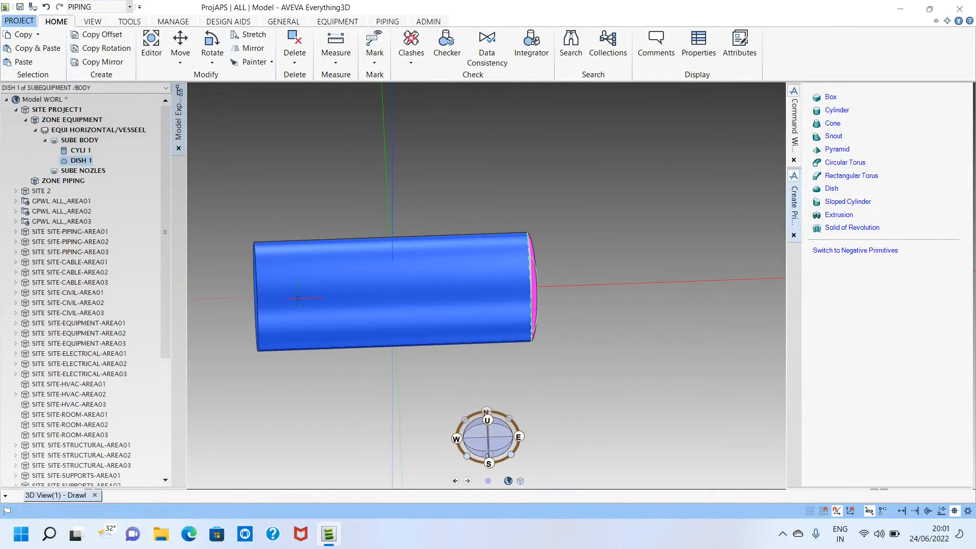
{"action": "middle_click_drag", "start_coordinate": [242, 291], "coordinate": [252, 287]}
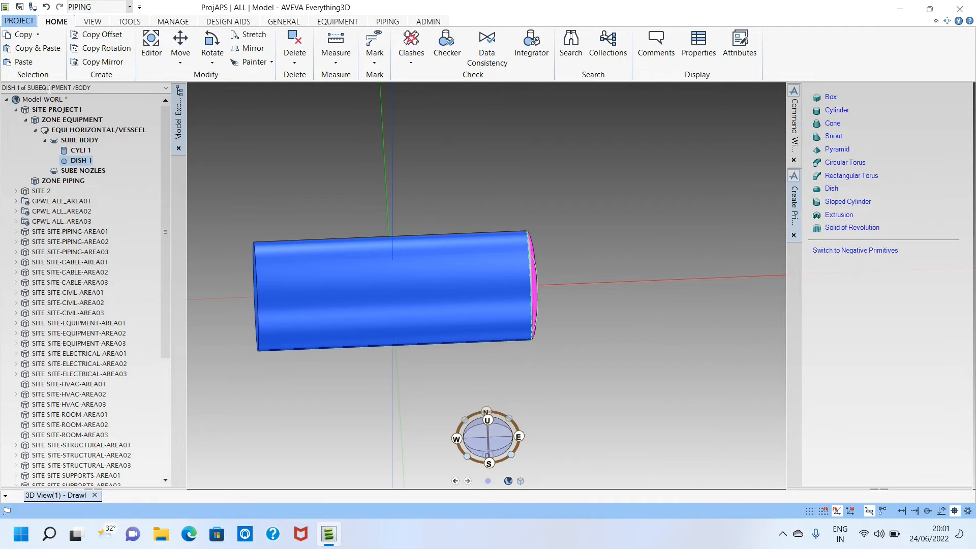
{"action": "left_click", "coordinate": [80, 150], "text": "ctrl"}
{"action": "left_click", "coordinate": [104, 62]}
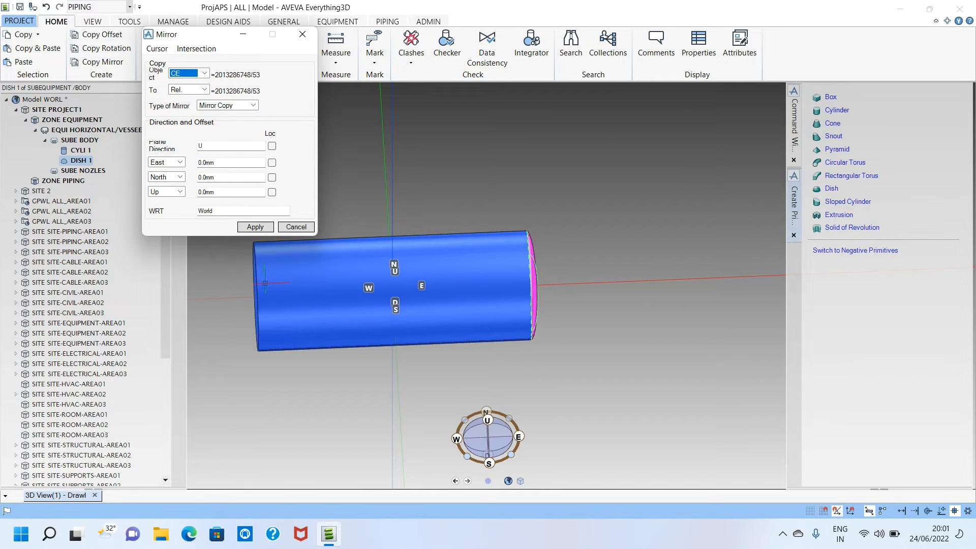
{"action": "left_click", "coordinate": [162, 50]}
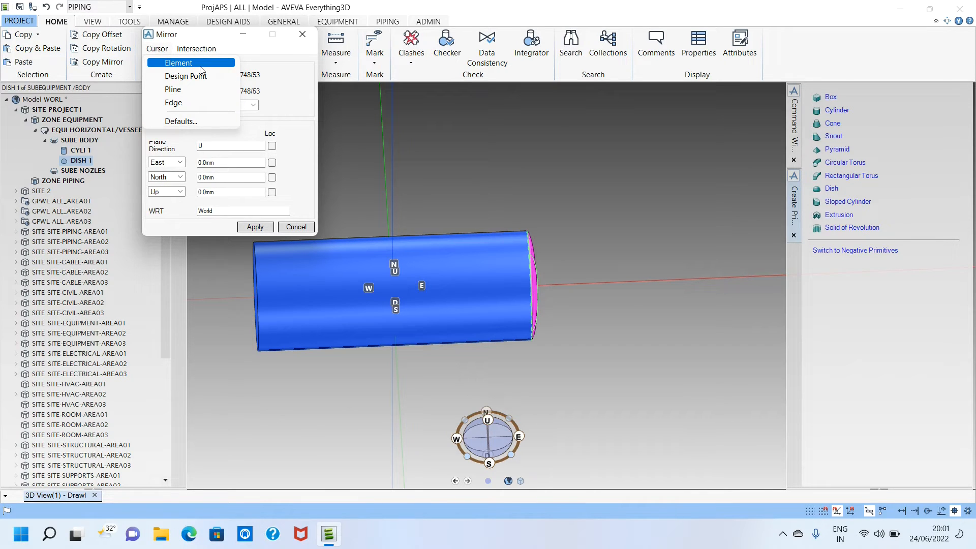
{"action": "left_click", "coordinate": [201, 63]}
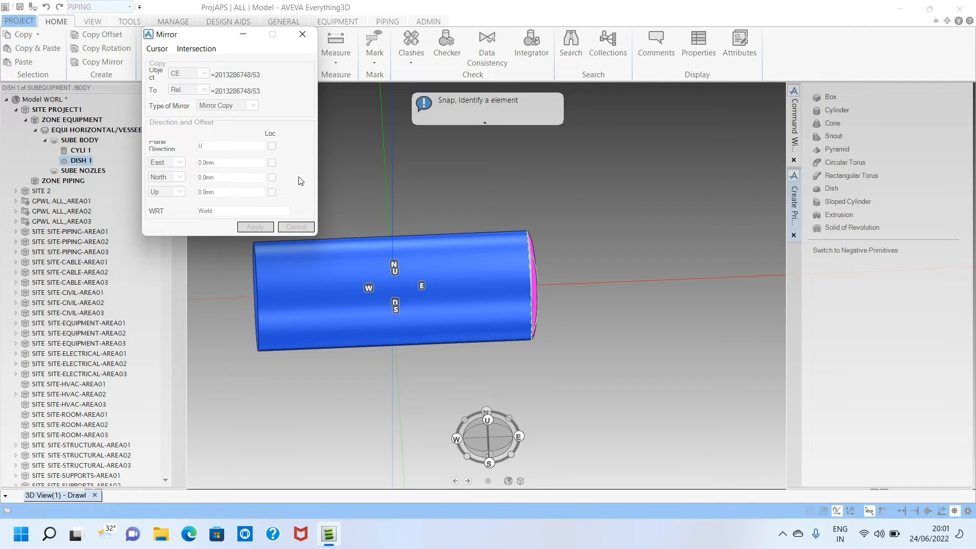
{"action": "left_click", "coordinate": [355, 276]}
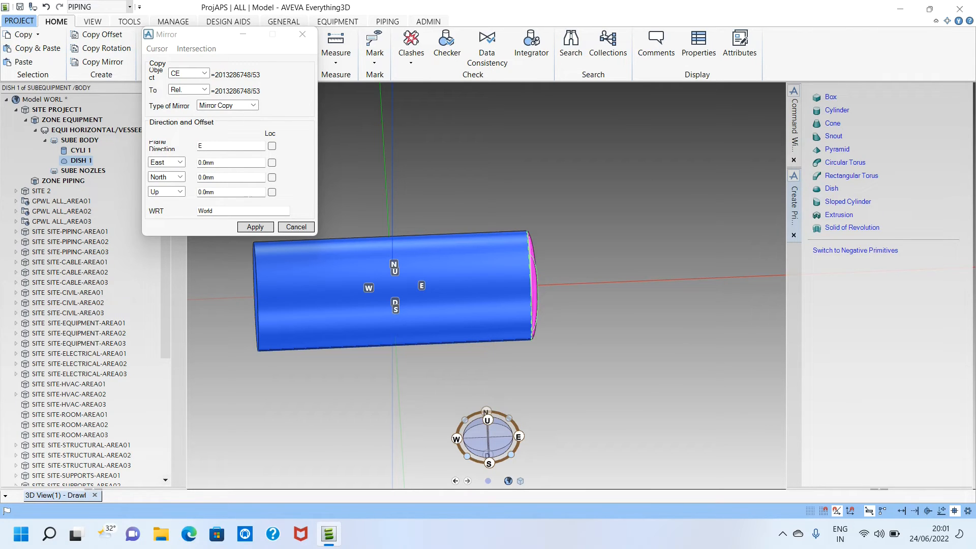
{"action": "left_click", "coordinate": [256, 226]}
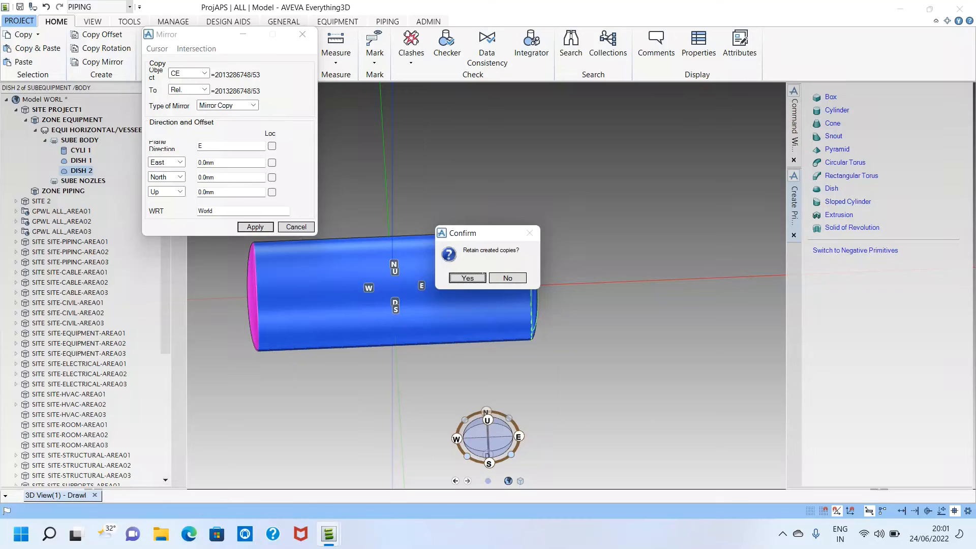
{"action": "left_click", "coordinate": [468, 278]}
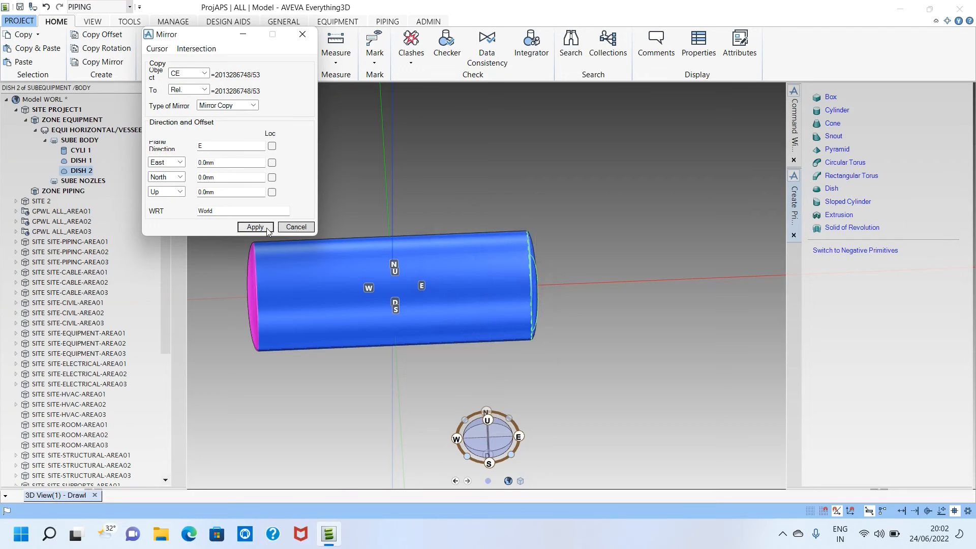
Close the mirror settings and inspect the dished ends on both sides of the vessel from several angles.
{"action": "left_click", "coordinate": [298, 227]}
{"action": "scroll", "coordinate": [345, 288], "scroll_direction": "down", "scroll_amount": 3}
{"action": "mouse_move", "coordinate": [401, 299]}
{"action": "middle_mouse_down"}
{"action": "mouse_move", "coordinate": [407, 285]}
{"action": "mouse_move", "coordinate": [396, 291]}
{"action": "middle_mouse_up"}
{"action": "middle_click_drag", "start_coordinate": [319, 107], "coordinate": [426, 245]}
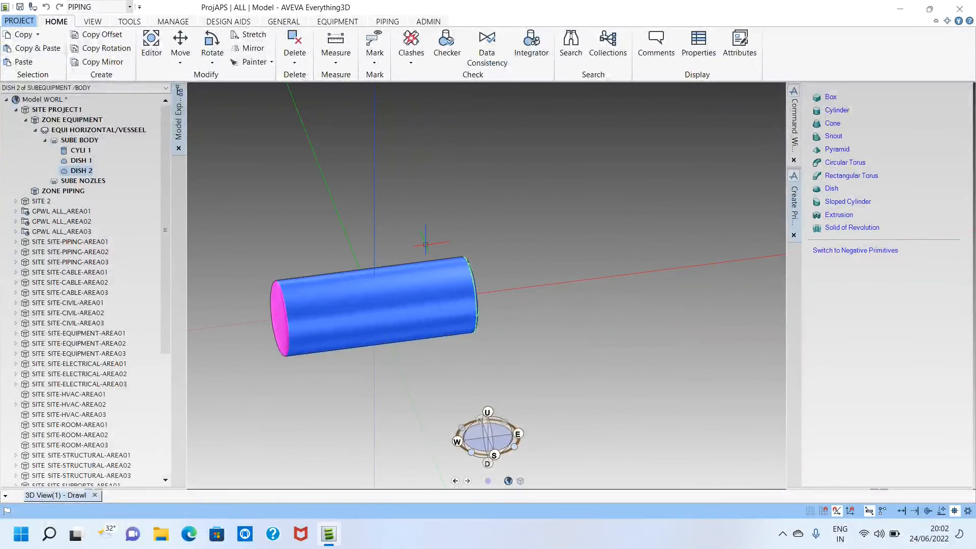
{"action": "scroll", "coordinate": [246, 373], "scroll_direction": "up", "scroll_amount": 5}
{"action": "mouse_move", "coordinate": [381, 276]}
{"action": "middle_mouse_down"}
{"action": "mouse_move", "coordinate": [322, 283]}
{"action": "mouse_move", "coordinate": [182, 214]}
{"action": "mouse_move", "coordinate": [191, 179]}
{"action": "mouse_move", "coordinate": [341, 196]}
{"action": "mouse_move", "coordinate": [384, 299]}
{"action": "middle_mouse_up"}
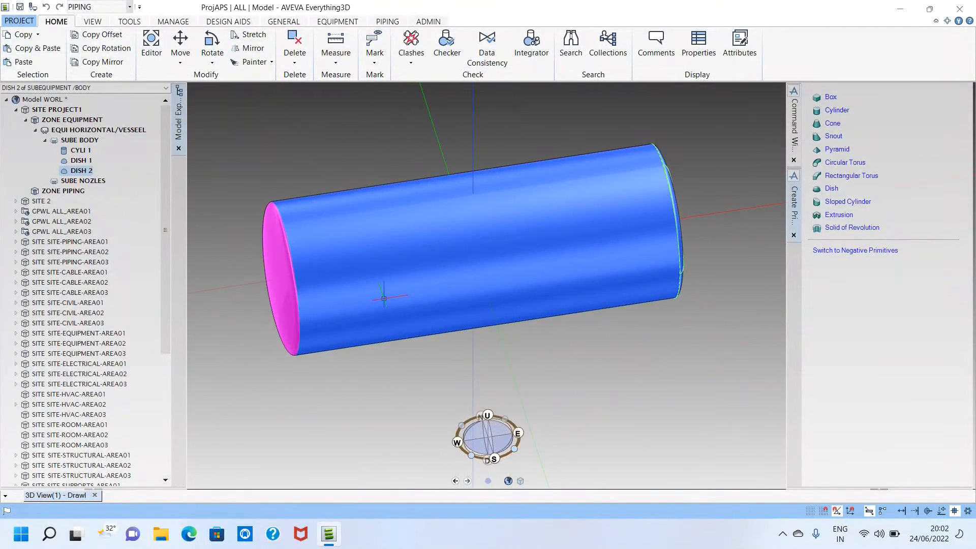
{"action": "scroll", "coordinate": [392, 223], "scroll_direction": "down", "scroll_amount": 4}
{"action": "middle_click_drag", "start_coordinate": [415, 222], "coordinate": [407, 218]}
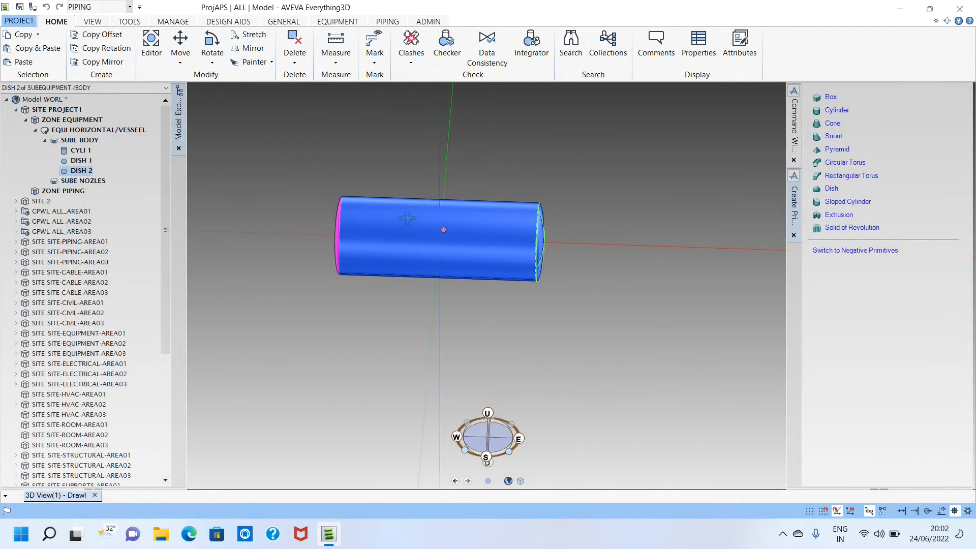
{"action": "scroll", "coordinate": [486, 222], "scroll_direction": "up", "scroll_amount": 5}
{"action": "mouse_move", "coordinate": [465, 235]}
{"action": "middle_mouse_down"}
{"action": "mouse_move", "coordinate": [297, 228]}
{"action": "mouse_move", "coordinate": [273, 117]}
{"action": "mouse_move", "coordinate": [423, 76]}
{"action": "mouse_move", "coordinate": [514, 168]}
{"action": "mouse_move", "coordinate": [619, 196]}
{"action": "mouse_move", "coordinate": [795, 91]}
{"action": "mouse_move", "coordinate": [202, 228]}
{"action": "mouse_move", "coordinate": [499, 224]}
{"action": "middle_mouse_up"}
{"action": "scroll", "coordinate": [398, 233], "scroll_direction": "down", "scroll_amount": 5}
{"action": "scroll", "coordinate": [359, 251], "scroll_direction": "up", "scroll_amount": 4}
{"action": "middle_click_drag", "start_coordinate": [381, 245], "coordinate": [373, 209]}
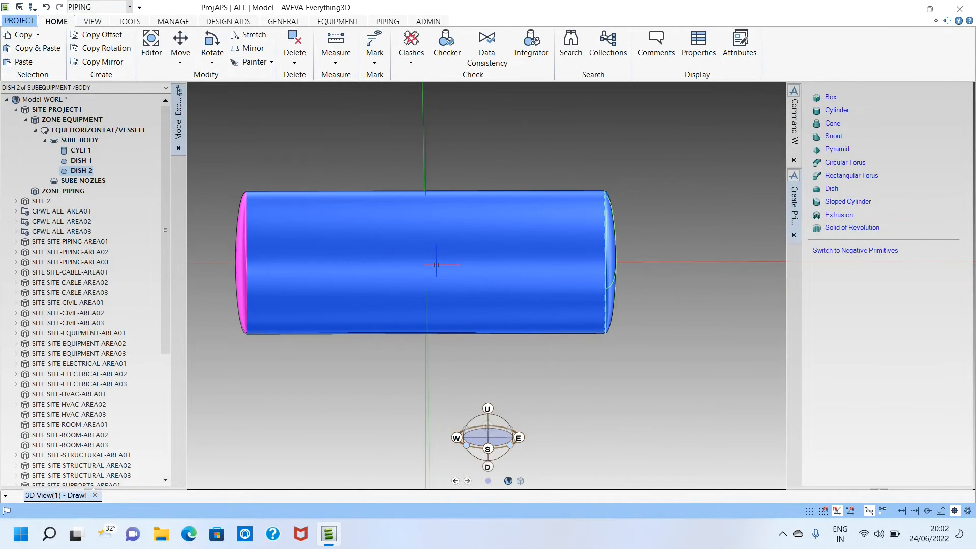
{"action": "scroll", "coordinate": [472, 268], "scroll_direction": "down", "scroll_amount": 1}
{"action": "middle_click_drag", "start_coordinate": [535, 252], "coordinate": [502, 216]}
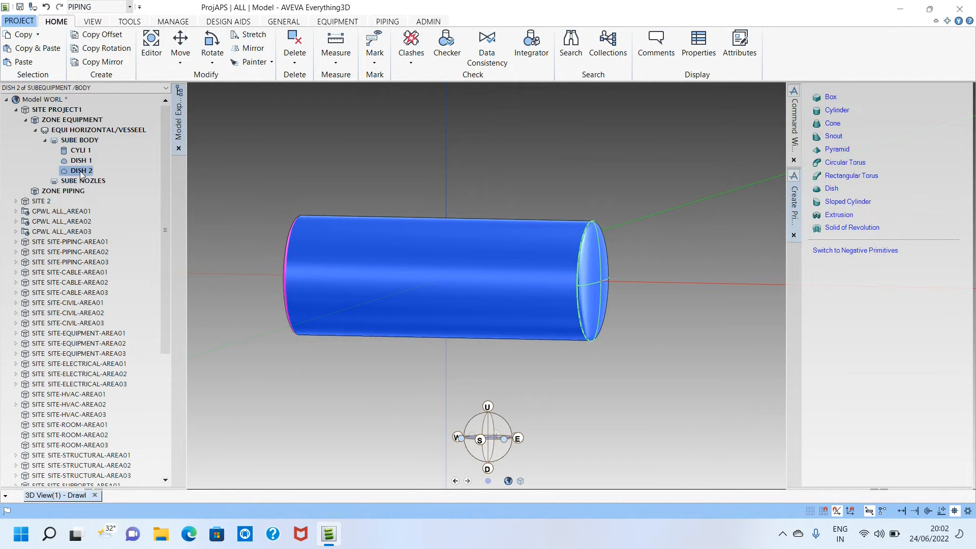
Start a new box primitive under the BODY sub-equipment and check its parameter diagram for the length directions.
{"action": "left_click", "coordinate": [46, 142]}
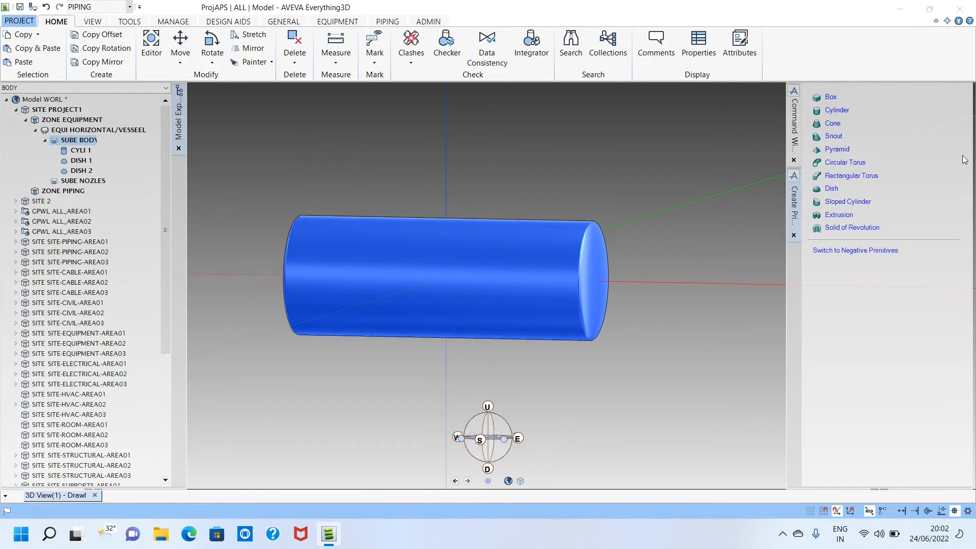
{"action": "left_click", "coordinate": [831, 97]}
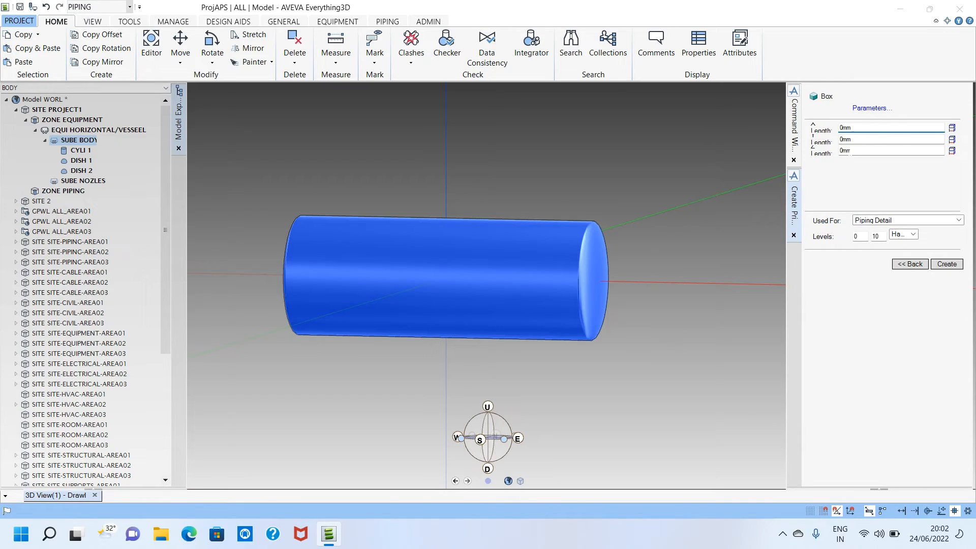
{"action": "left_click", "coordinate": [952, 127]}
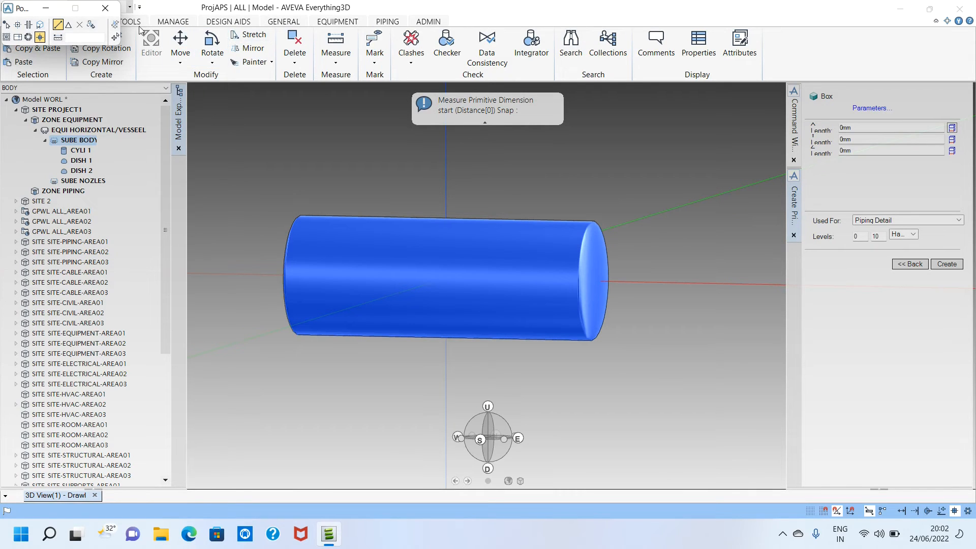
{"action": "left_click", "coordinate": [871, 130]}
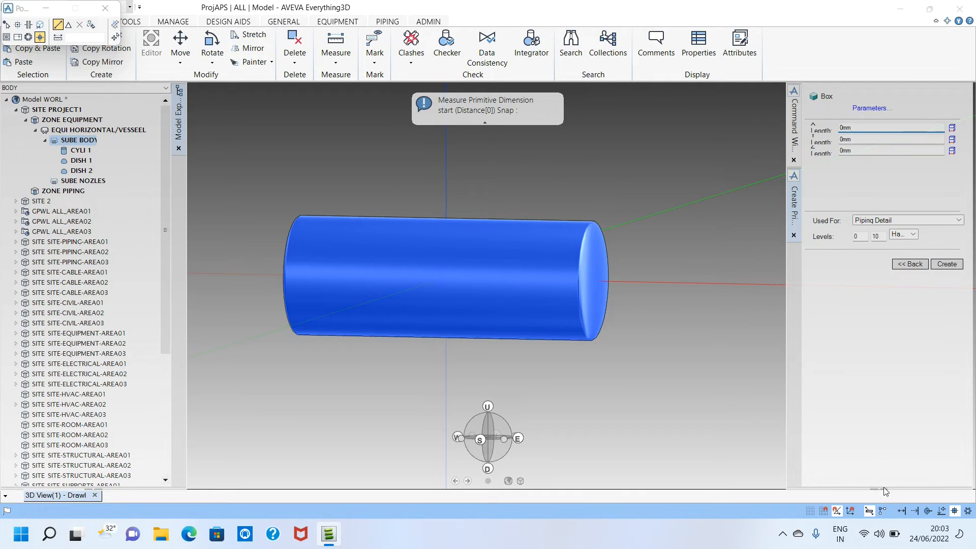
{"action": "left_click_drag", "start_coordinate": [884, 487], "coordinate": [880, 440]}
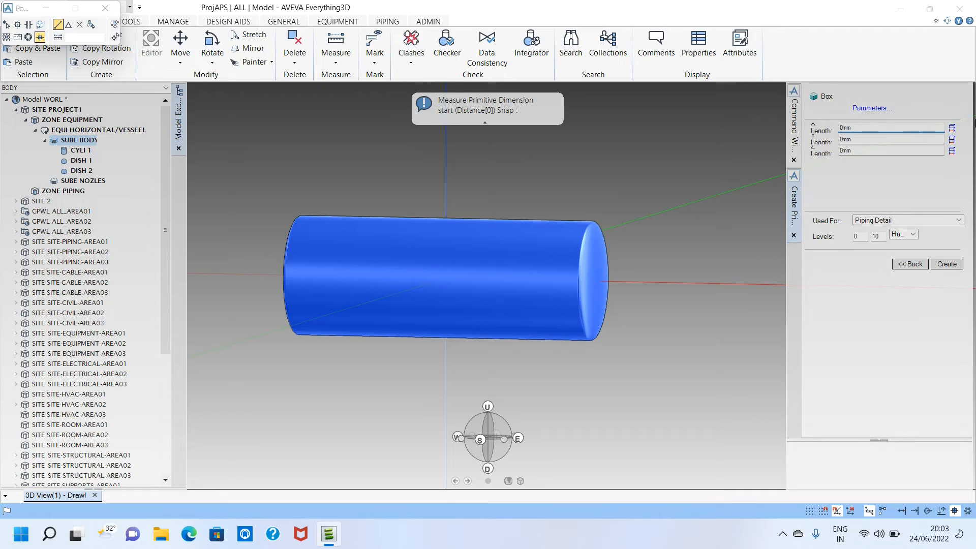
{"action": "scroll", "coordinate": [950, 136], "scroll_direction": "down", "scroll_amount": 3}
{"action": "scroll", "coordinate": [732, 133], "scroll_direction": "up", "scroll_amount": 3}
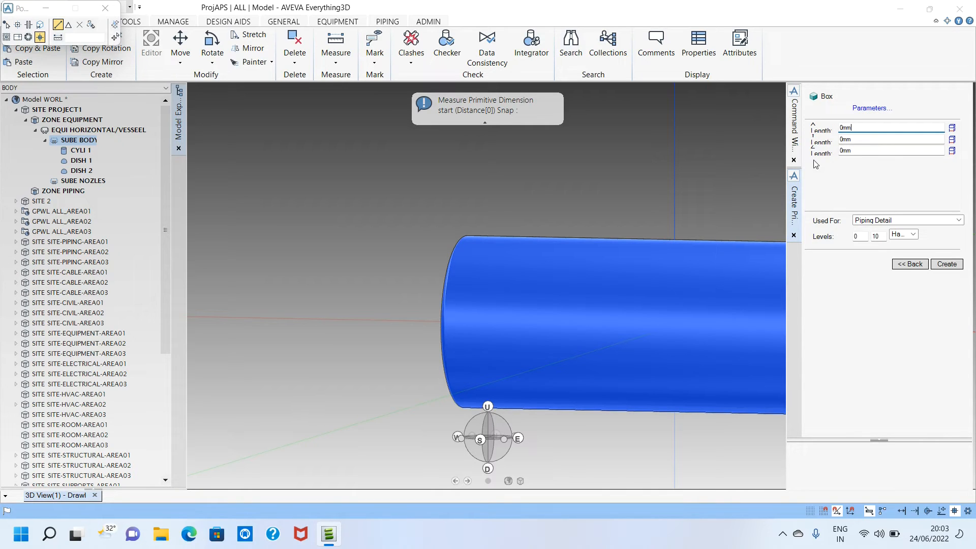
{"action": "left_click", "coordinate": [873, 108]}
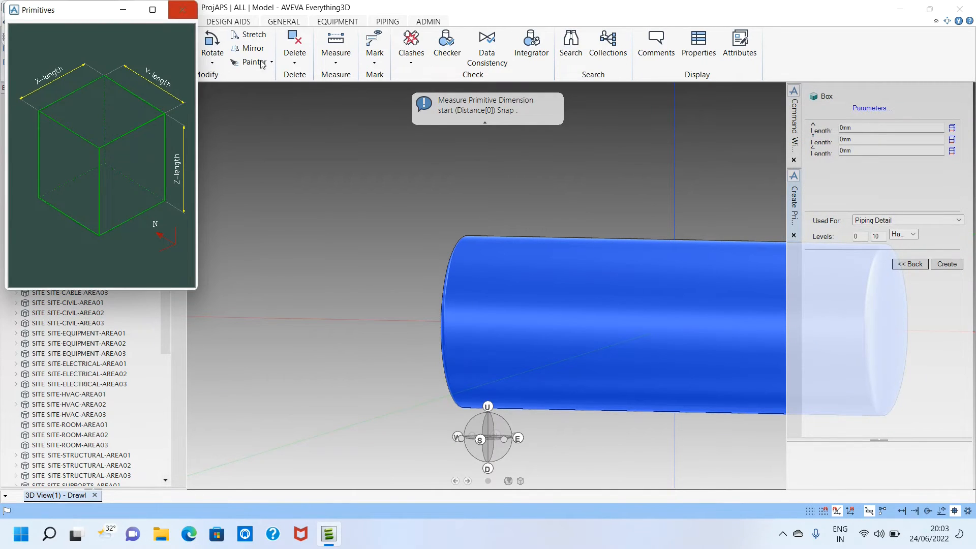
{"action": "left_click", "coordinate": [183, 10]}
{"action": "scroll", "coordinate": [698, 200], "scroll_direction": "down", "scroll_amount": 4}
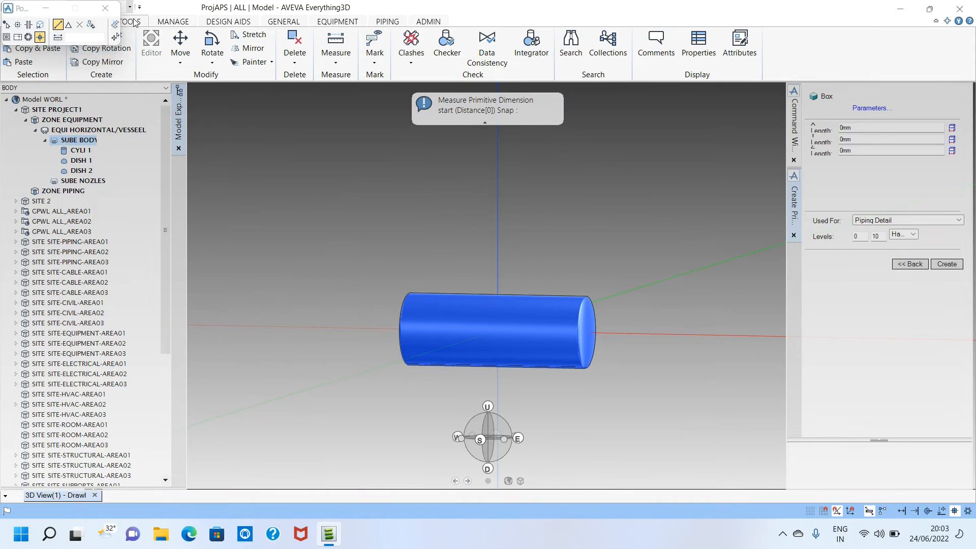
{"action": "scroll", "coordinate": [531, 275], "scroll_direction": "up", "scroll_amount": 3}
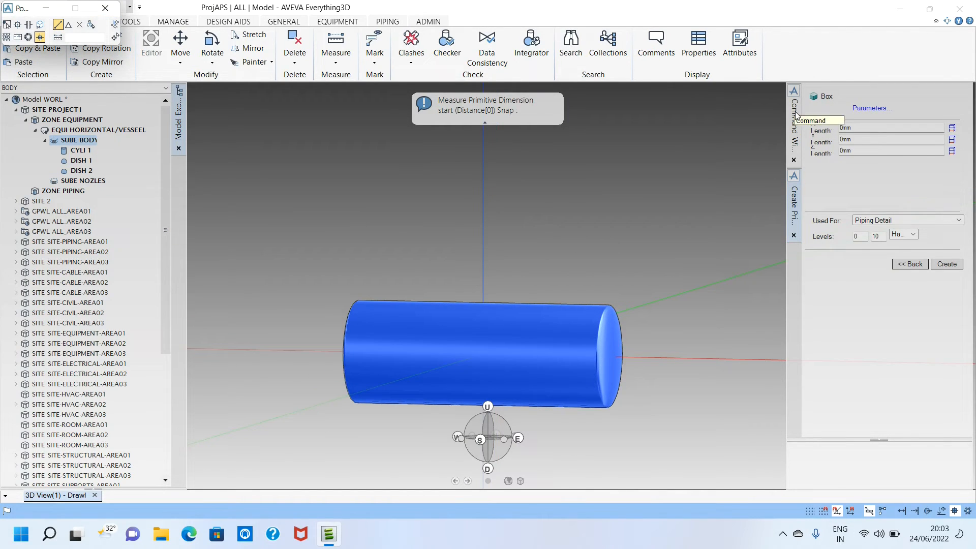
Create the box with an X length of 2000 mm, Y length of 150 mm and Z length of 750 mm.
{"action": "left_click", "coordinate": [887, 129]}
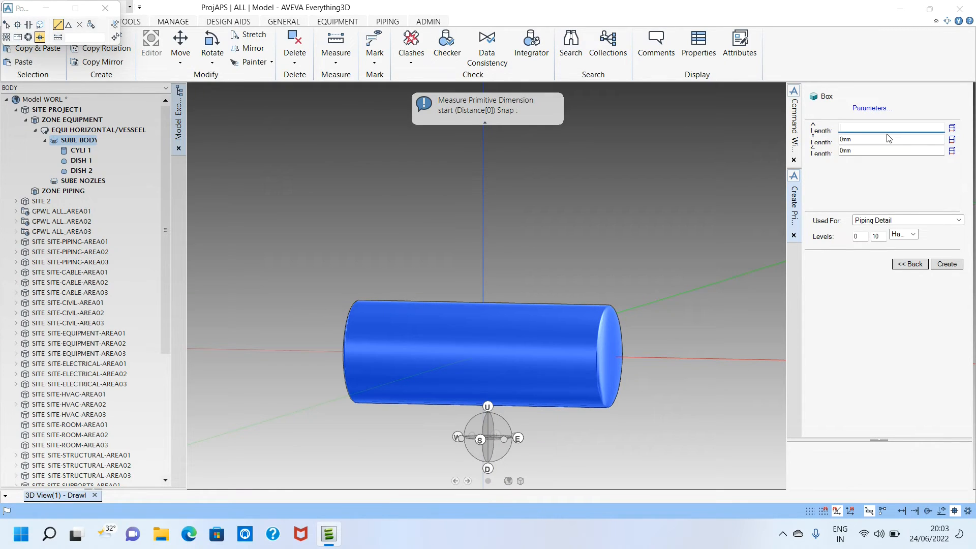
{"action": "type", "text": "2000"}
{"action": "left_click", "coordinate": [888, 139]}
{"action": "type", "text": "150"}
{"action": "key", "text": "Tab"}
{"action": "left_click", "coordinate": [885, 108]}
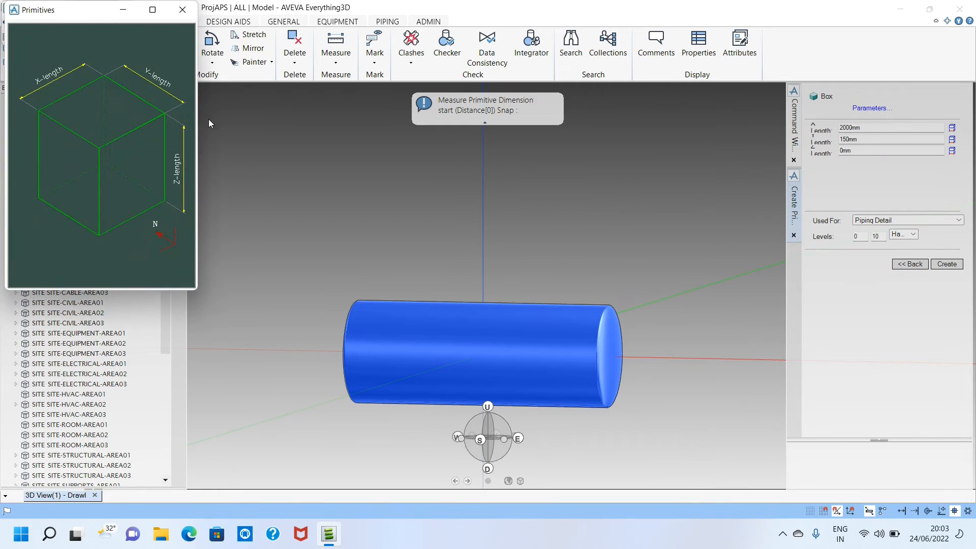
{"action": "left_click", "coordinate": [907, 163]}
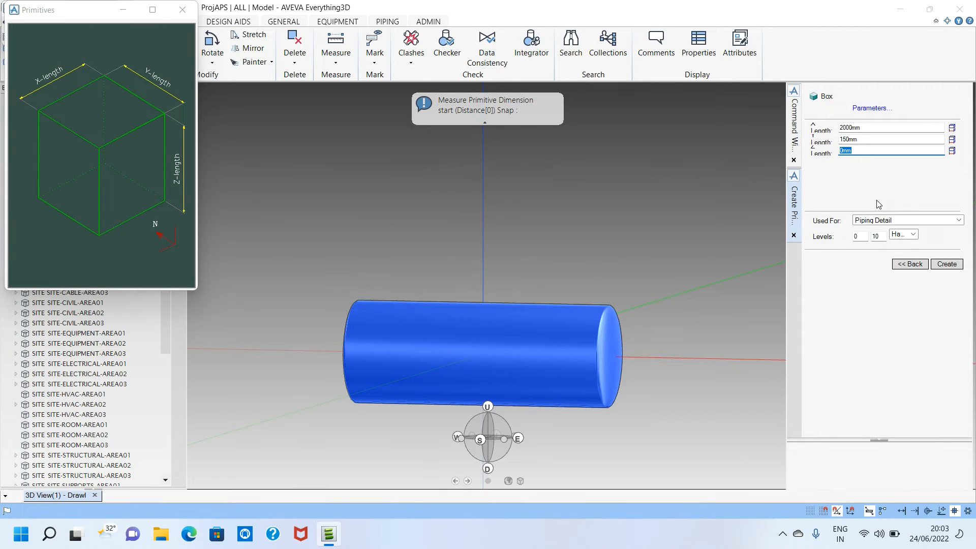
{"action": "type", "text": "750"}
{"action": "key", "text": "Tab"}
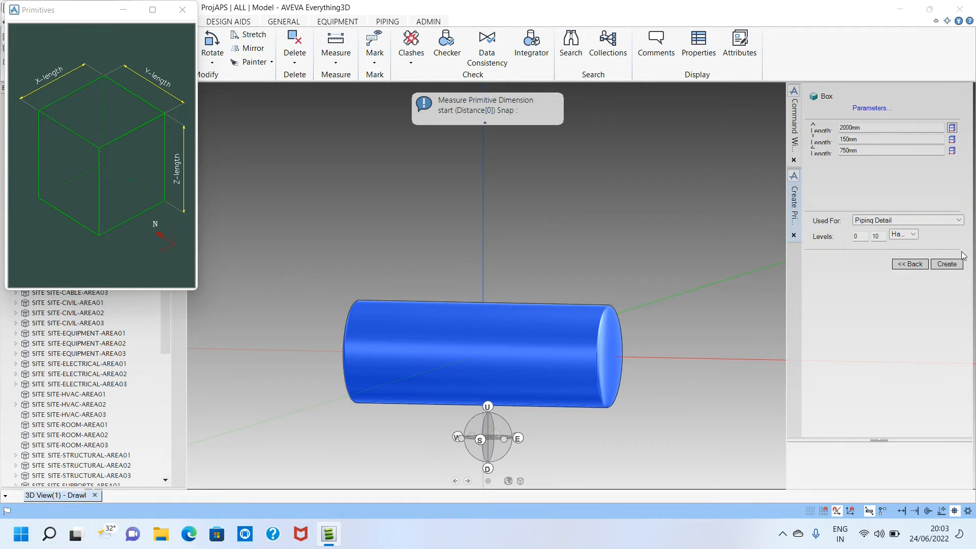
{"action": "left_click", "coordinate": [947, 264]}
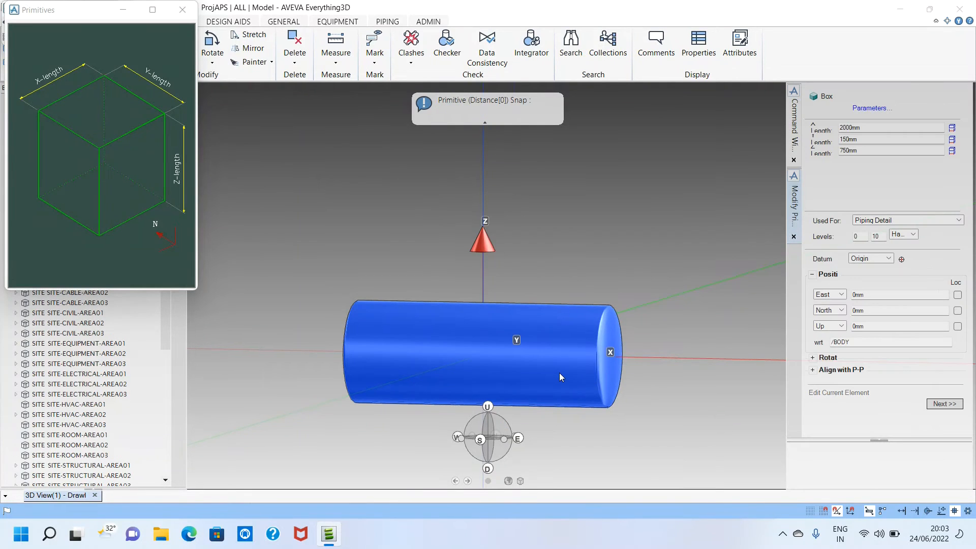
Switch the 3D view to wireframe, close the parameter diagram and examine the box inside the cylinder.
{"action": "scroll", "coordinate": [559, 375], "scroll_direction": "down", "scroll_amount": 3}
{"action": "scroll", "coordinate": [547, 394], "scroll_direction": "up", "scroll_amount": 3}
{"action": "middle_click_drag", "start_coordinate": [537, 355], "coordinate": [549, 364]}
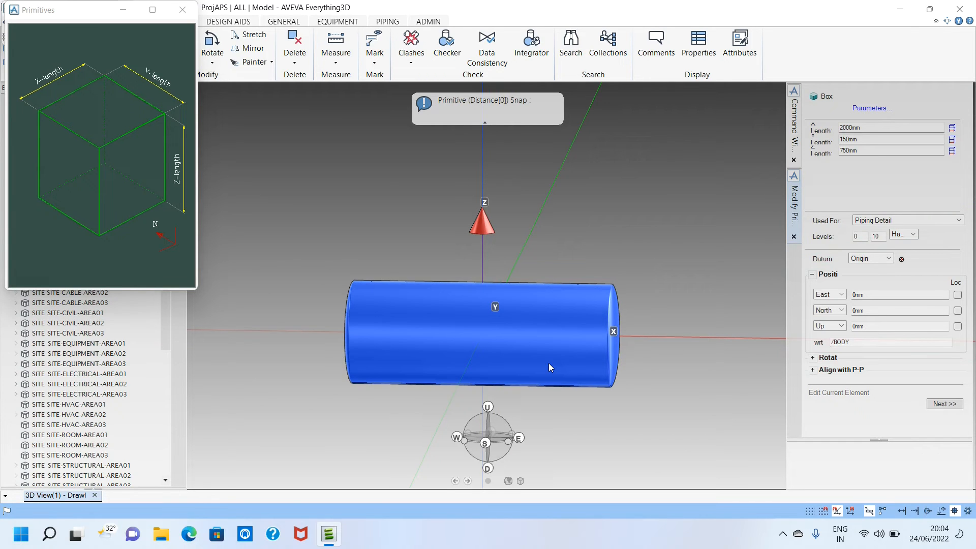
{"action": "key", "text": "F8"}
{"action": "scroll", "coordinate": [501, 341], "scroll_direction": "up", "scroll_amount": 4}
{"action": "mouse_move", "coordinate": [498, 337]}
{"action": "middle_mouse_down"}
{"action": "mouse_move", "coordinate": [517, 325]}
{"action": "mouse_move", "coordinate": [497, 332]}
{"action": "mouse_move", "coordinate": [499, 347]}
{"action": "middle_mouse_up"}
{"action": "mouse_move", "coordinate": [499, 461]}
{"action": "middle_mouse_down"}
{"action": "mouse_move", "coordinate": [515, 541]}
{"action": "mouse_move", "coordinate": [503, 523]}
{"action": "mouse_move", "coordinate": [497, 433]}
{"action": "mouse_move", "coordinate": [494, 450]}
{"action": "middle_mouse_up"}
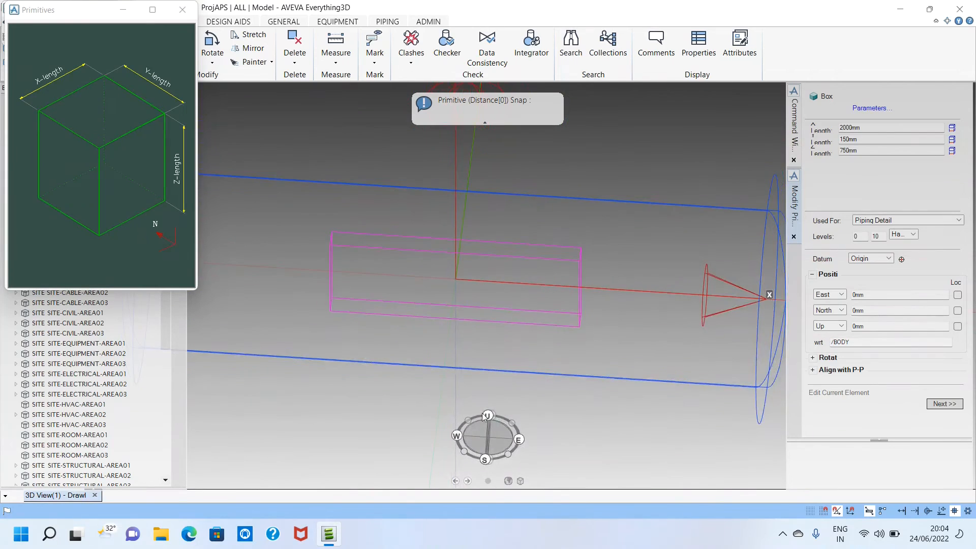
{"action": "left_click", "coordinate": [194, 9]}
{"action": "scroll", "coordinate": [602, 344], "scroll_direction": "down", "scroll_amount": 3}
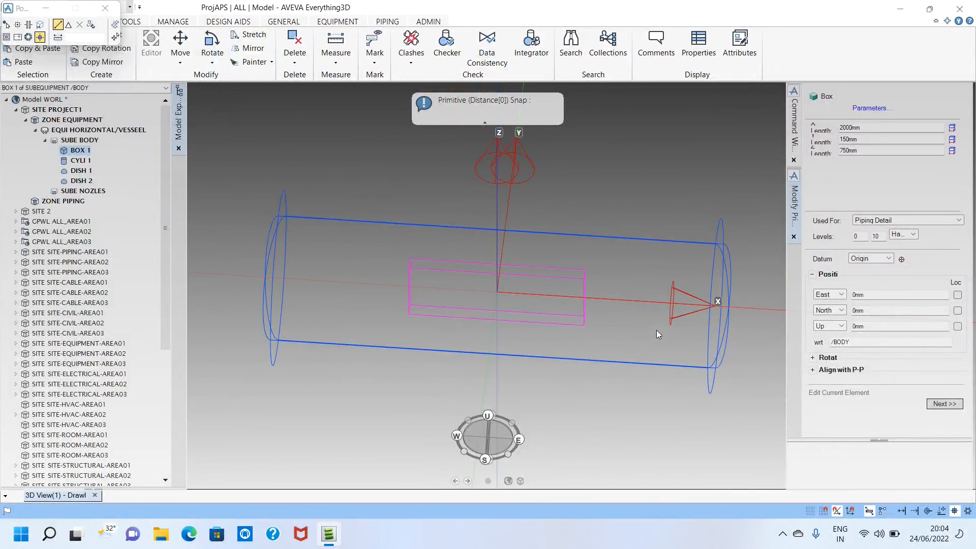
{"action": "middle_click_drag", "start_coordinate": [660, 339], "coordinate": [755, 273]}
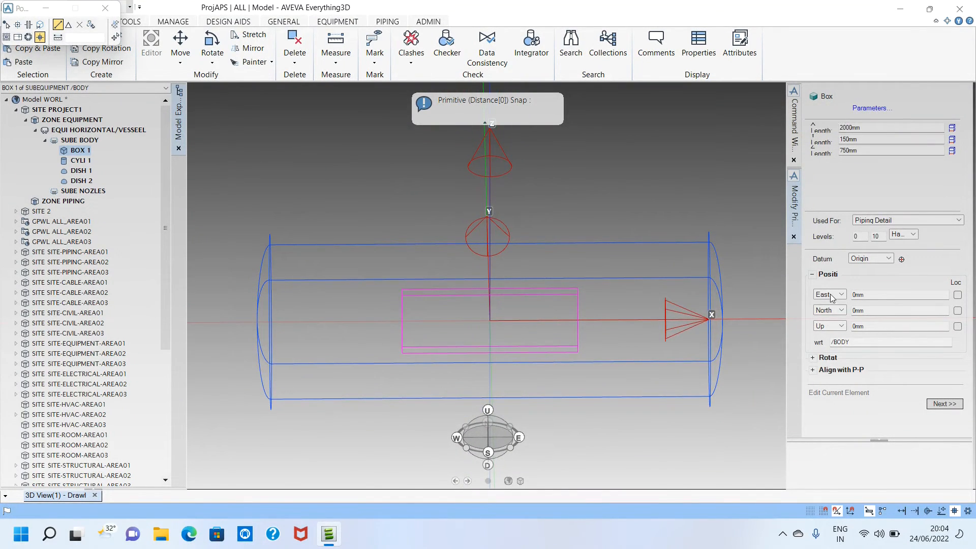
Move the box east by 500 mm twice, using the command BY E 500.
{"action": "left_click", "coordinate": [797, 111]}
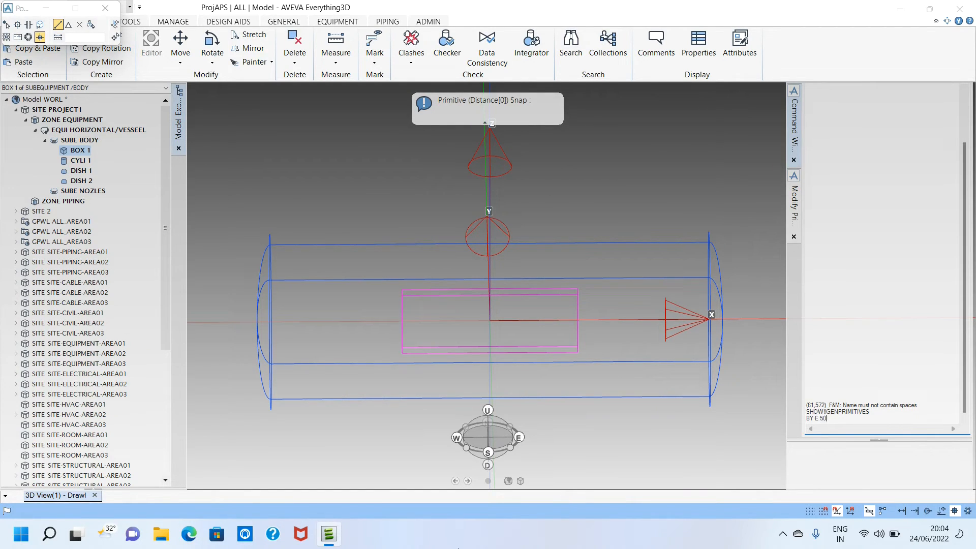
{"action": "type", "text": "BY E 500"}
{"action": "key", "text": "Return"}
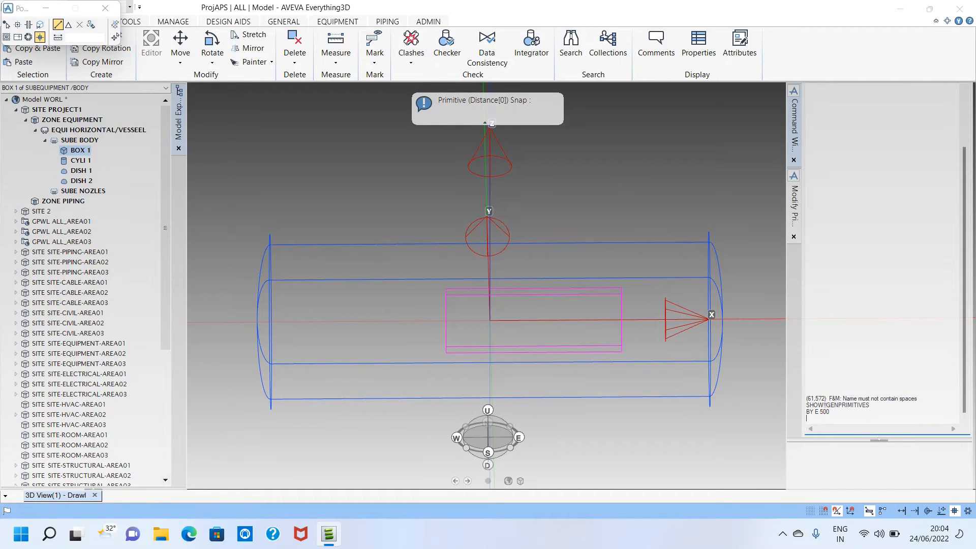
{"action": "key", "text": "Up"}
{"action": "key", "text": "Return"}
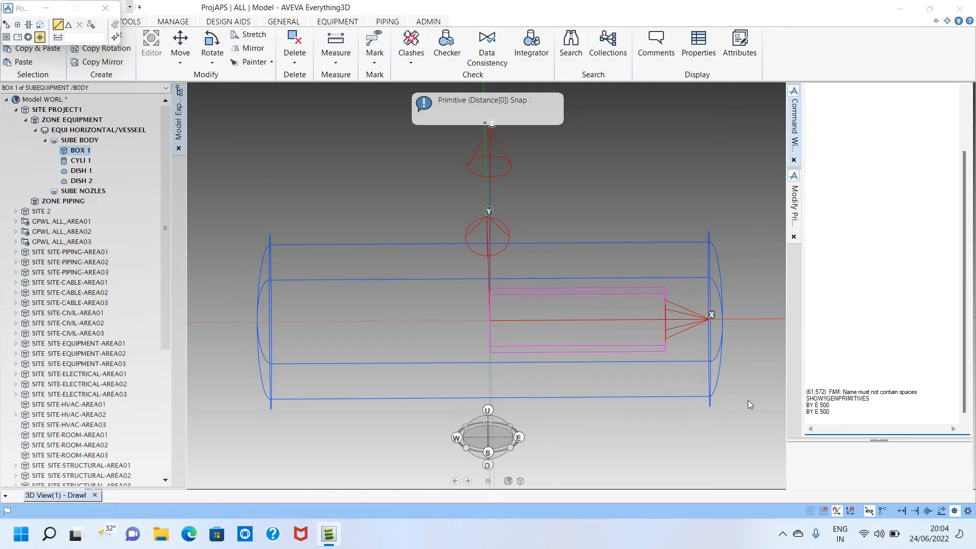
Try rotating the box in 90-degree turns about Y until it lies lengthwise along the cylinder again.
{"action": "mouse_move", "coordinate": [796, 197]}
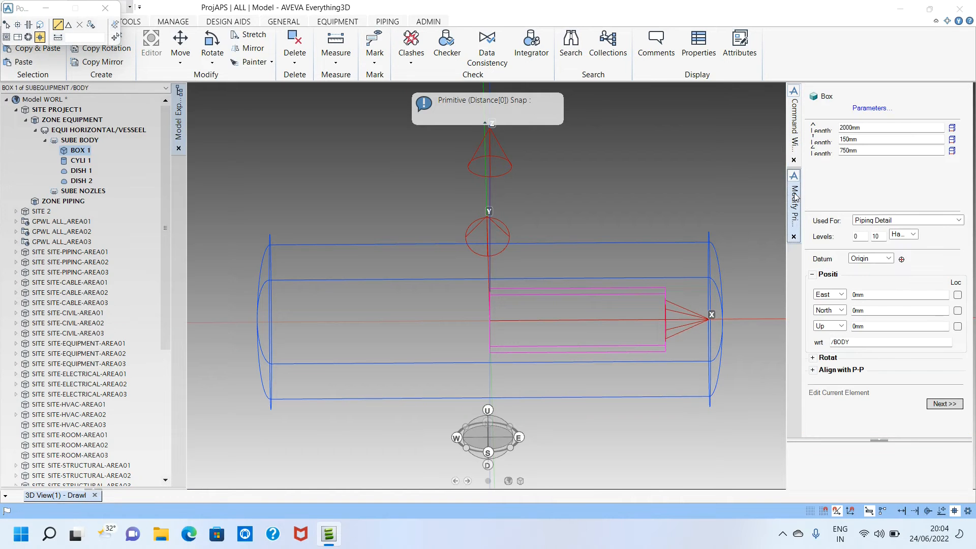
{"action": "left_click", "coordinate": [812, 358]}
{"action": "left_click", "coordinate": [918, 396]}
{"action": "middle_click_drag", "start_coordinate": [642, 336], "coordinate": [572, 358]}
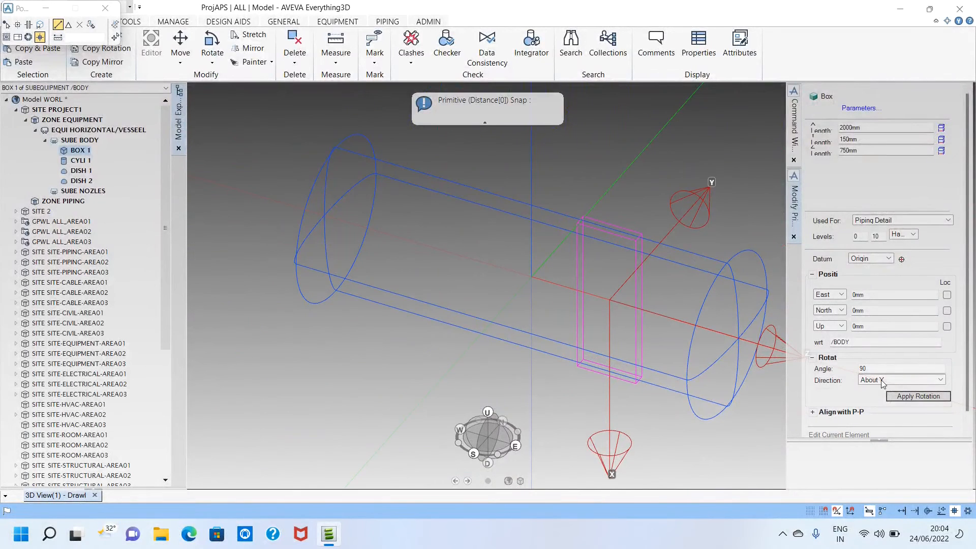
{"action": "left_click", "coordinate": [906, 397]}
{"action": "left_click", "coordinate": [893, 382]}
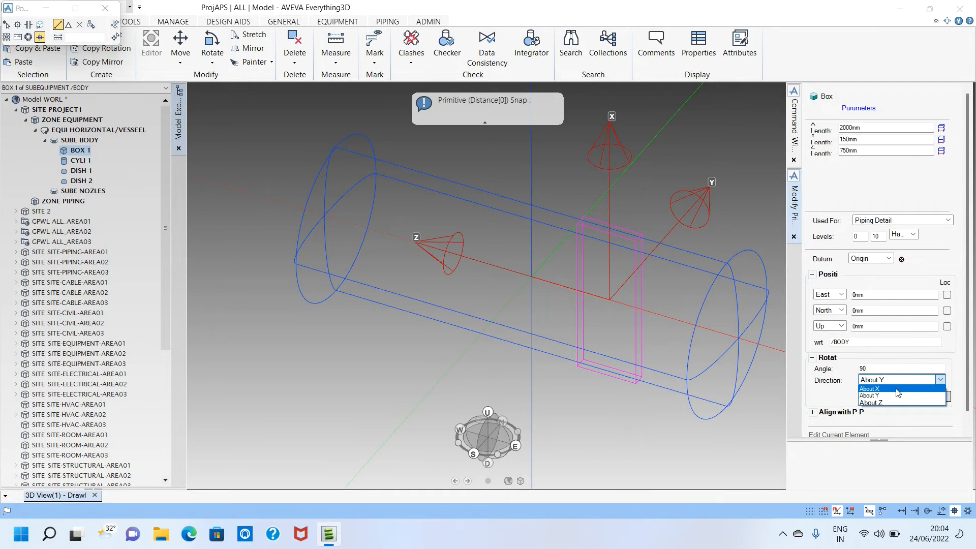
{"action": "left_click", "coordinate": [897, 395]}
{"action": "left_click", "coordinate": [904, 397]}
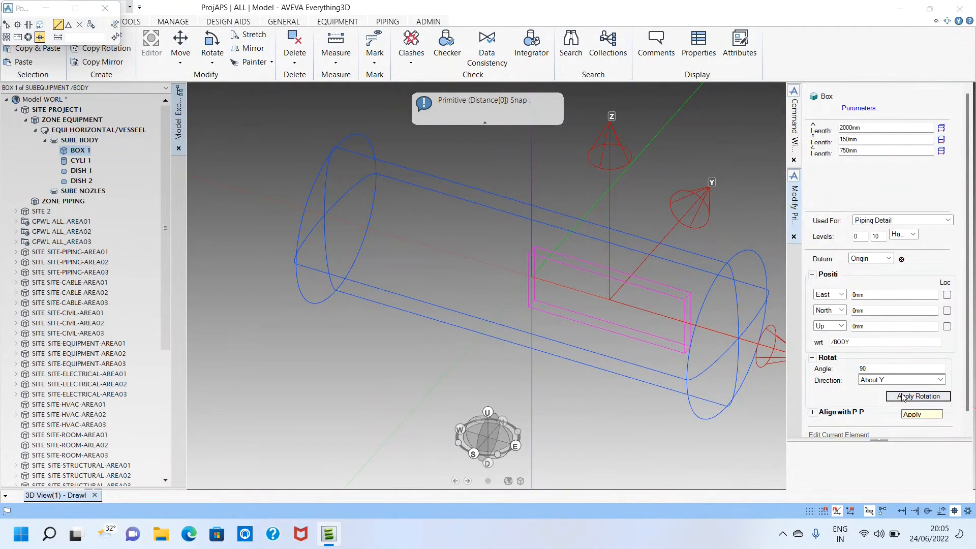
Try rotating the box 90 degrees about X and 90 degrees about Z.
{"action": "left_click", "coordinate": [895, 381]}
{"action": "left_click", "coordinate": [895, 389]}
{"action": "left_click", "coordinate": [907, 398]}
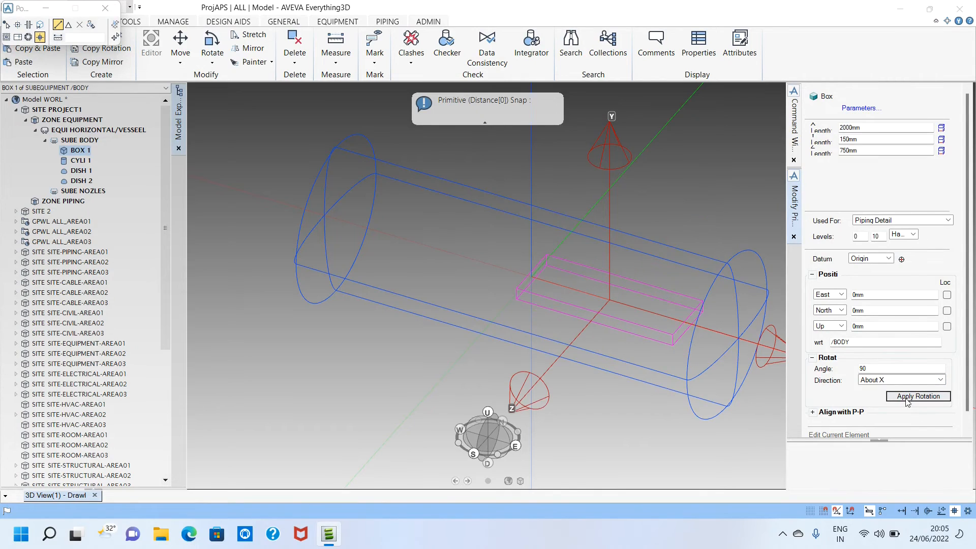
{"action": "left_click", "coordinate": [895, 403]}
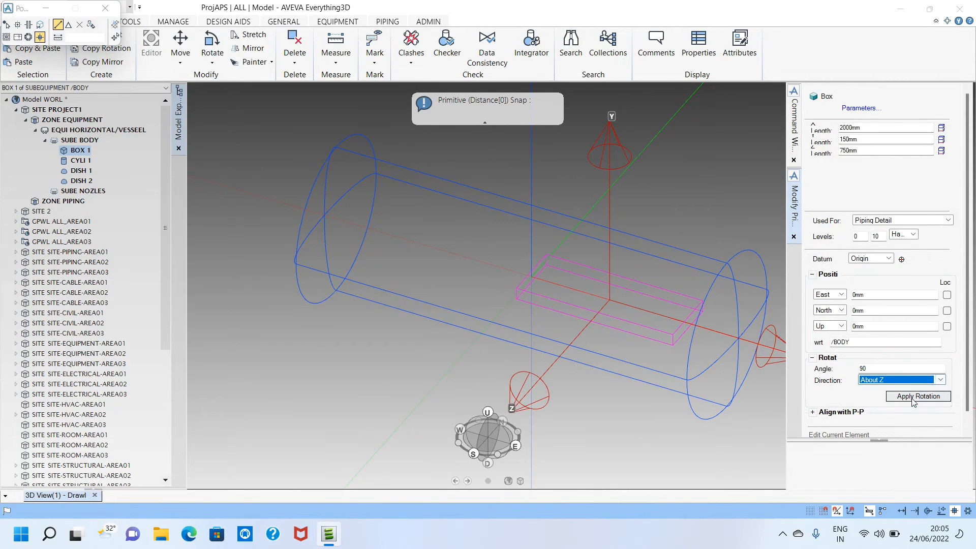
{"action": "left_click", "coordinate": [896, 396]}
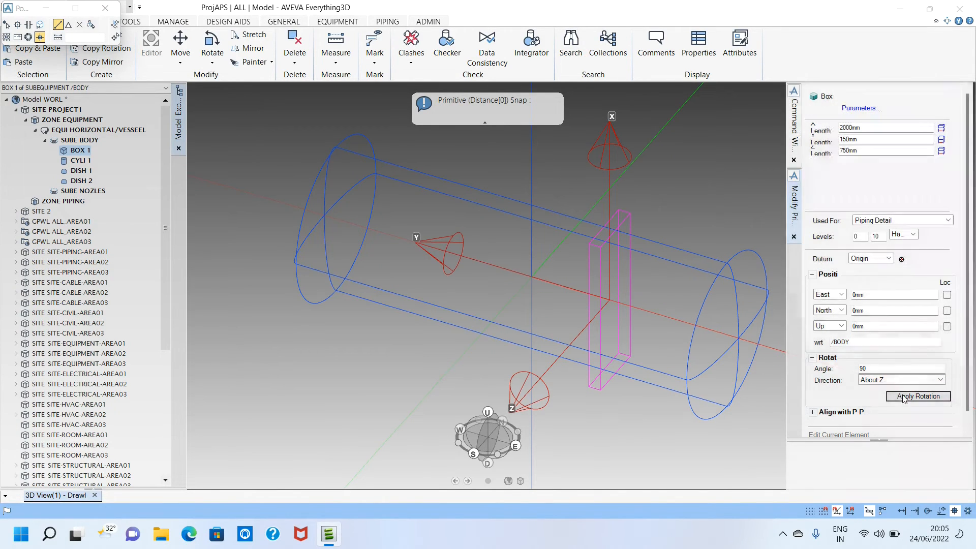
Rotate the box in 90-degree turns about X and Y to bring it back to its original orientation.
{"action": "left_click", "coordinate": [885, 381]}
{"action": "left_click", "coordinate": [882, 388]}
{"action": "left_click", "coordinate": [911, 398]}
{"action": "left_click", "coordinate": [909, 399]}
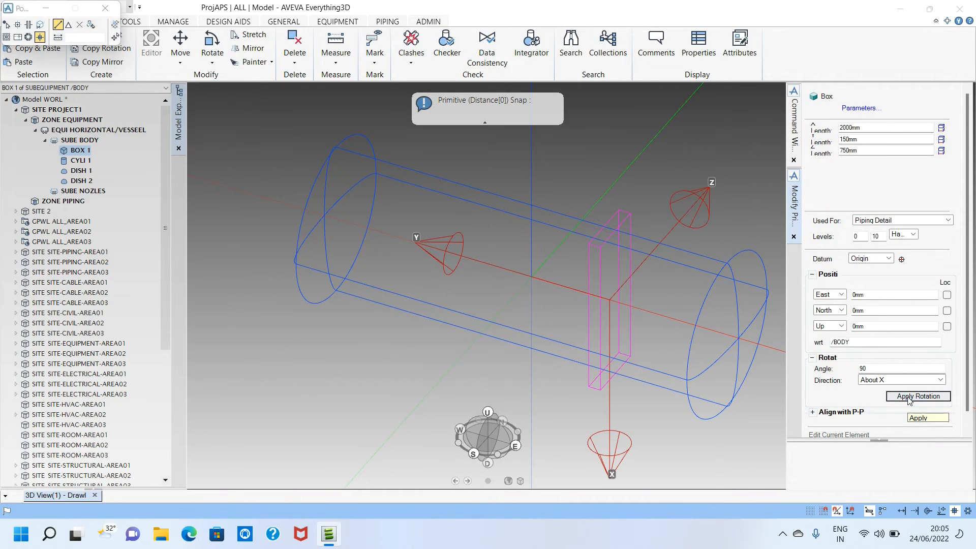
{"action": "left_click", "coordinate": [891, 380]}
{"action": "left_click", "coordinate": [889, 397]}
{"action": "left_click", "coordinate": [904, 398]}
{"action": "left_click", "coordinate": [905, 399]}
{"action": "left_click", "coordinate": [904, 399]}
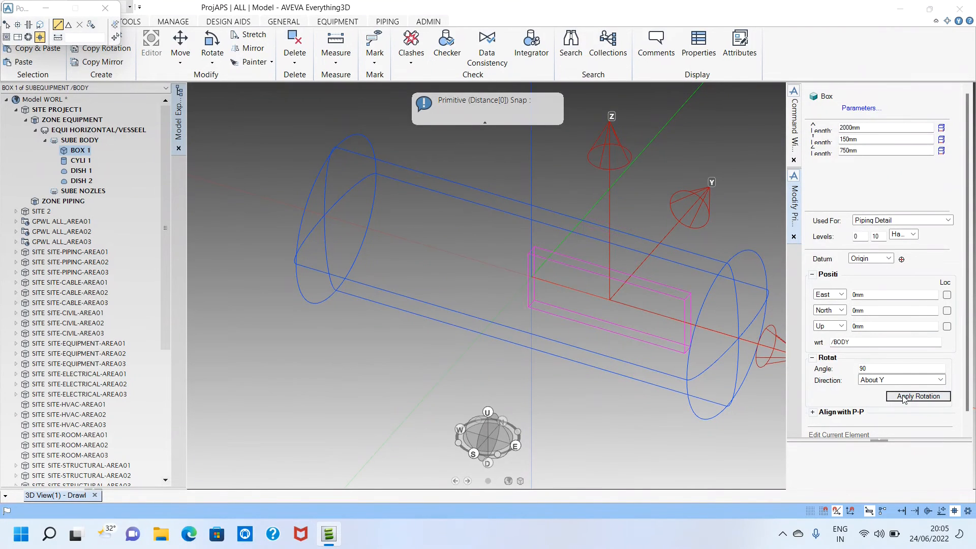
Rotate the box about X in two 90-degree turns.
{"action": "left_click", "coordinate": [882, 381]}
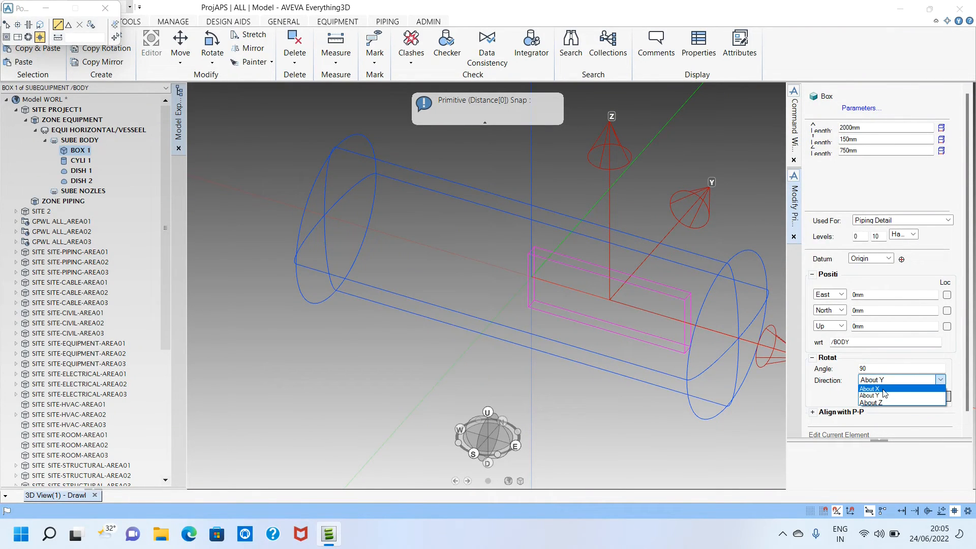
{"action": "left_click", "coordinate": [884, 390]}
{"action": "left_click", "coordinate": [910, 397]}
{"action": "left_click", "coordinate": [910, 398]}
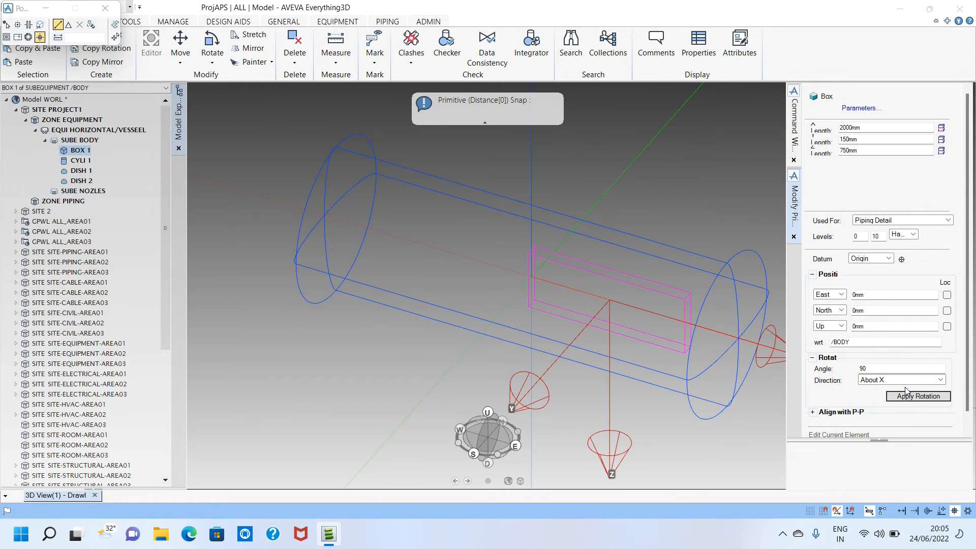
{"action": "middle_click_drag", "start_coordinate": [667, 323], "coordinate": [772, 347]}
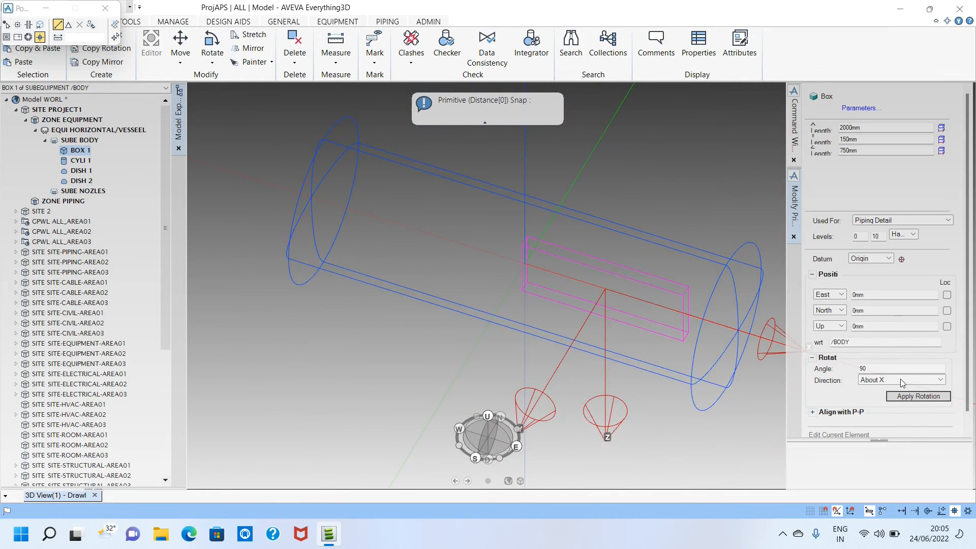
Rotate the box about Y in three 90-degree turns so that it stands upright inside the cylinder.
{"action": "left_click", "coordinate": [901, 380]}
{"action": "left_click", "coordinate": [895, 395]}
{"action": "left_click", "coordinate": [904, 397]}
{"action": "left_click", "coordinate": [904, 397]}
{"action": "left_click", "coordinate": [890, 381]}
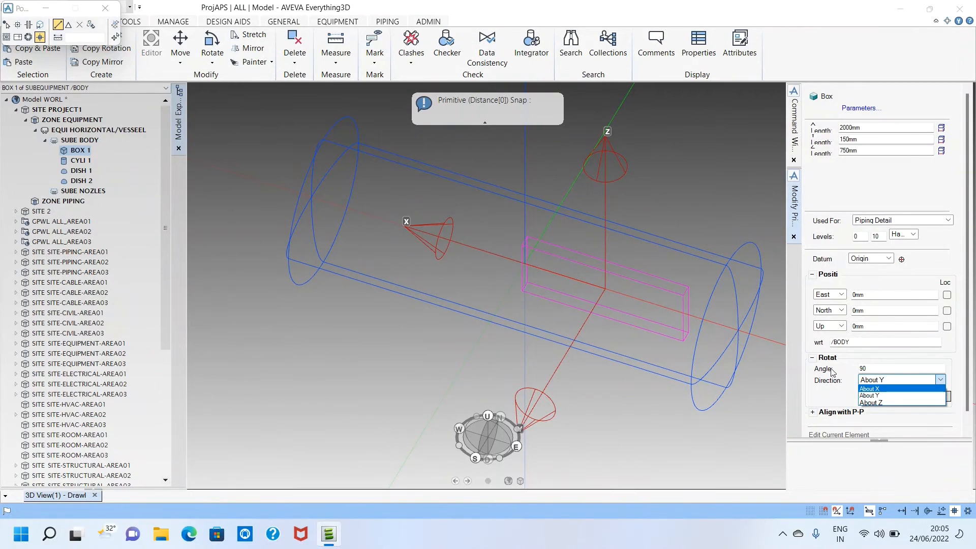
{"action": "left_click", "coordinate": [895, 395]}
{"action": "left_click", "coordinate": [905, 396]}
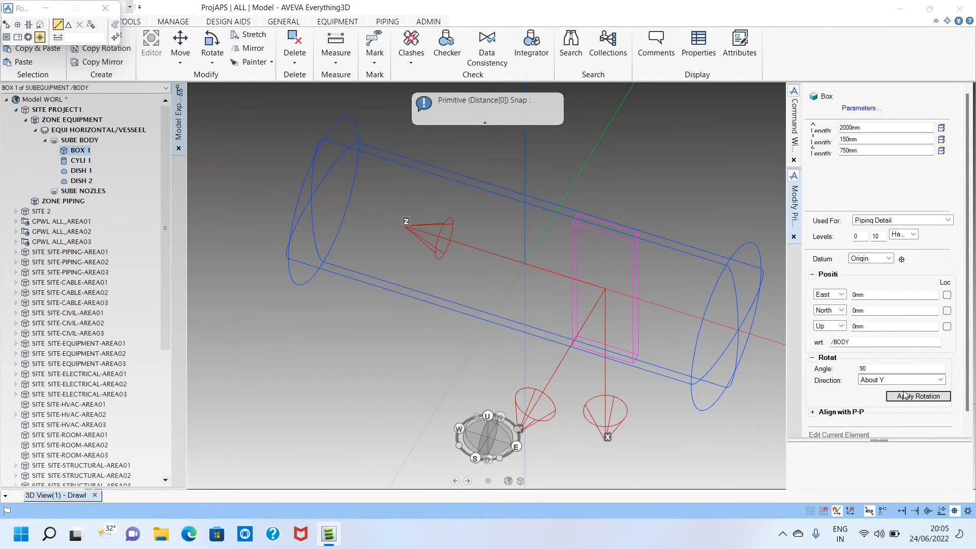
Rotate the upright box about X in three 90-degree turns.
{"action": "left_click", "coordinate": [900, 381]}
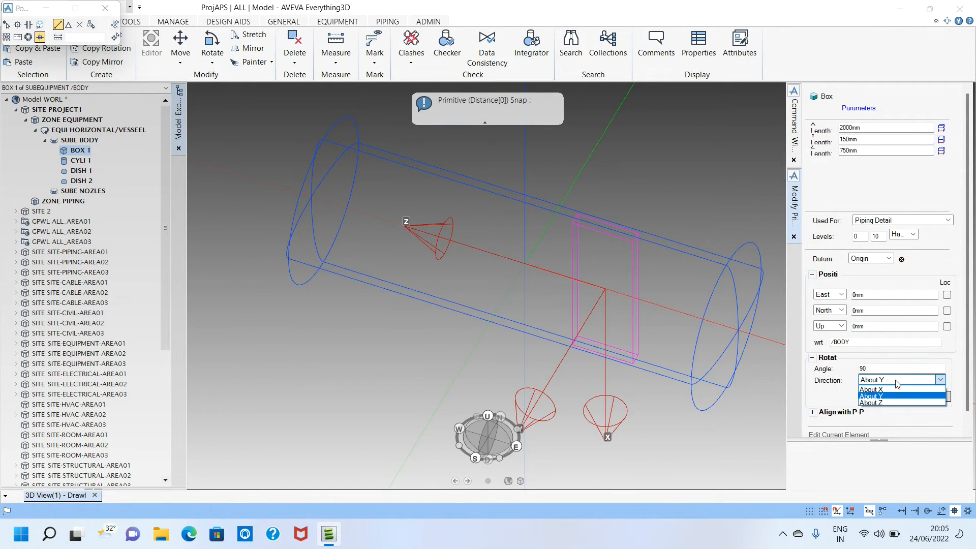
{"action": "left_click", "coordinate": [890, 390]}
{"action": "left_click", "coordinate": [909, 397]}
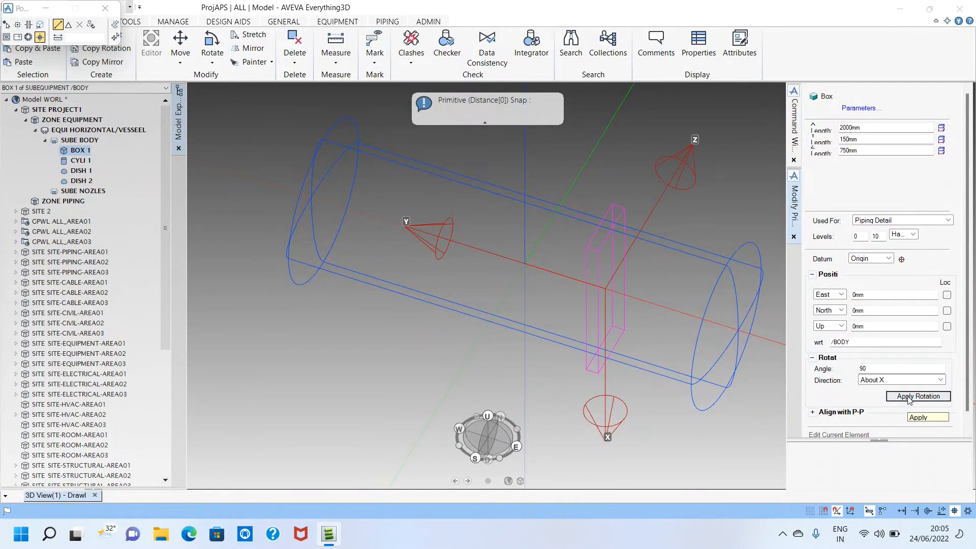
{"action": "middle_click_drag", "start_coordinate": [622, 304], "coordinate": [441, 277]}
{"action": "left_click", "coordinate": [934, 399]}
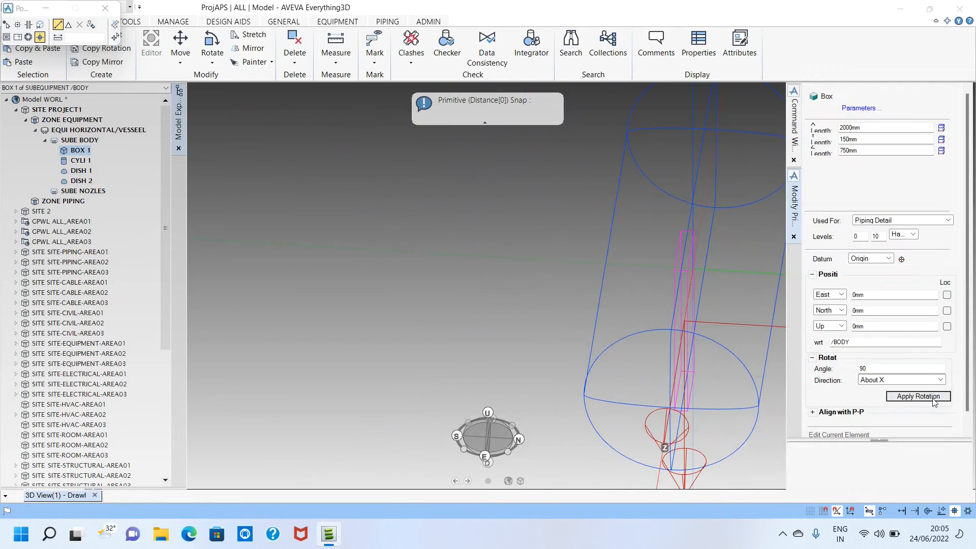
{"action": "left_click", "coordinate": [933, 399]}
Rotate the box in 90-degree turns about Z and 90 degrees about X.
{"action": "left_click", "coordinate": [923, 380]}
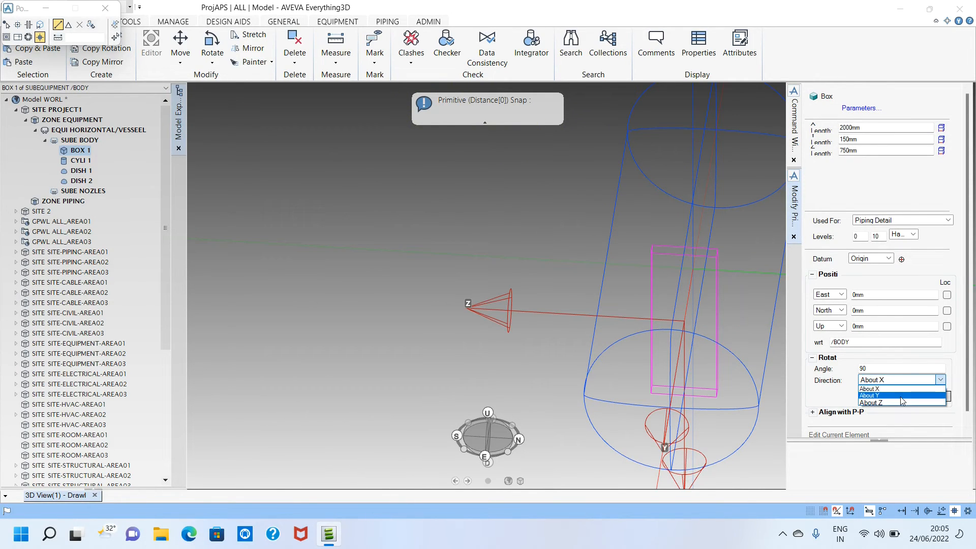
{"action": "left_click", "coordinate": [901, 402]}
{"action": "left_click", "coordinate": [918, 398]}
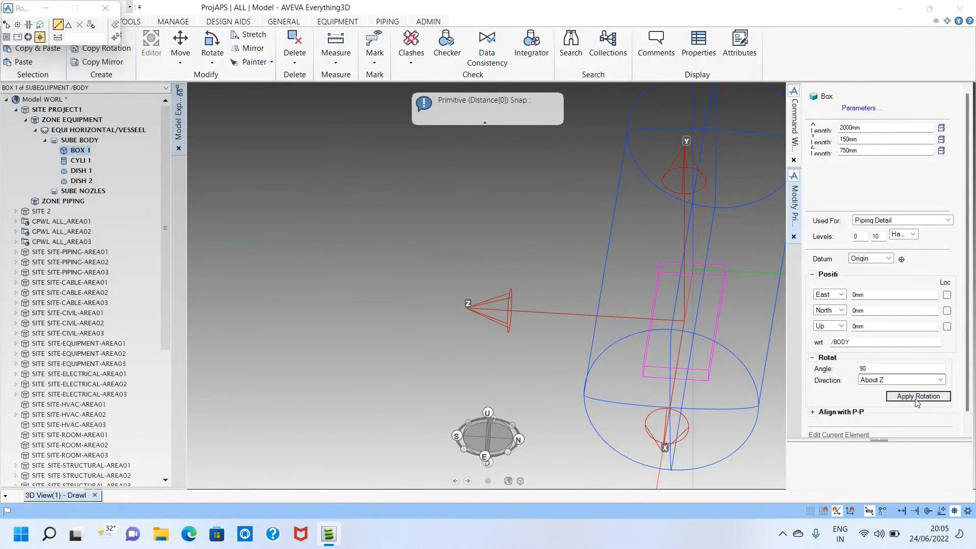
{"action": "left_click", "coordinate": [918, 380]}
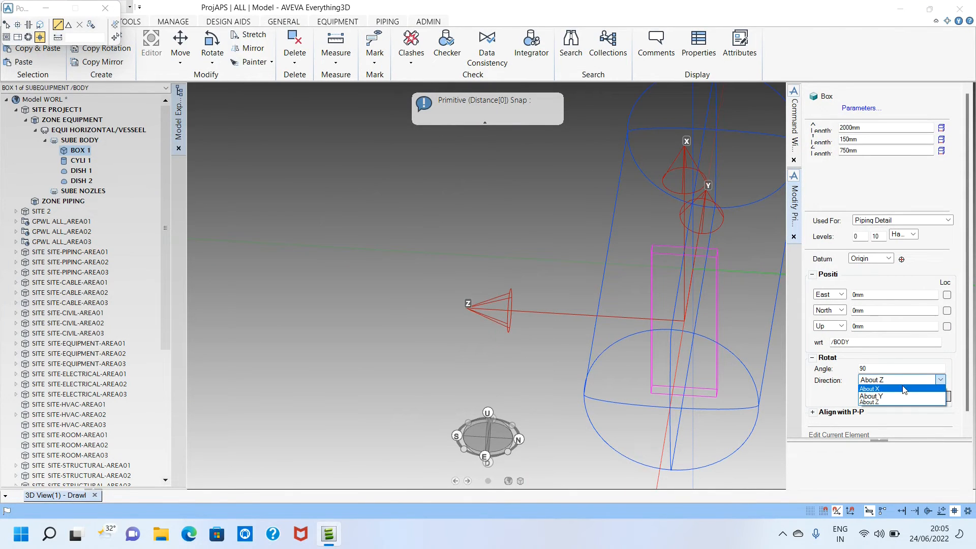
{"action": "left_click", "coordinate": [918, 388]}
{"action": "left_click", "coordinate": [915, 400]}
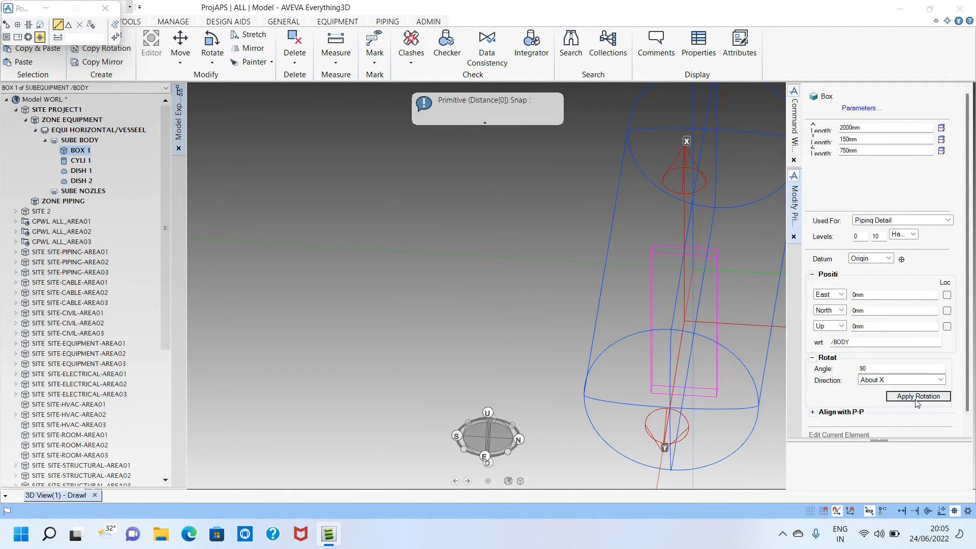
Rotate the box crosswise to the cylinder, with its Y axis east and Z axis up, and finish editing the primitive.
{"action": "left_click", "coordinate": [918, 380]}
{"action": "left_click", "coordinate": [918, 396]}
{"action": "left_click", "coordinate": [916, 397]}
{"action": "middle_click_drag", "start_coordinate": [646, 328], "coordinate": [822, 275]}
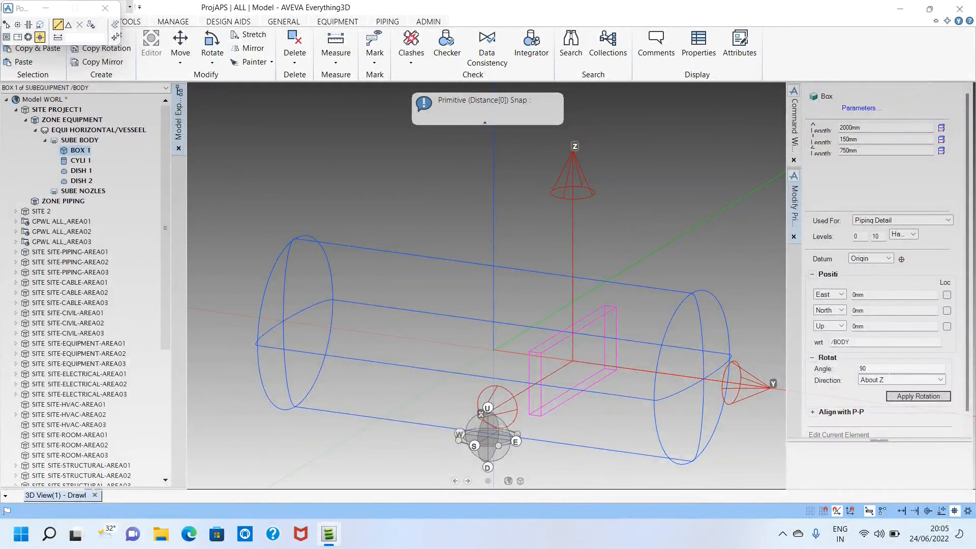
{"action": "left_click_drag", "start_coordinate": [968, 377], "coordinate": [960, 413]}
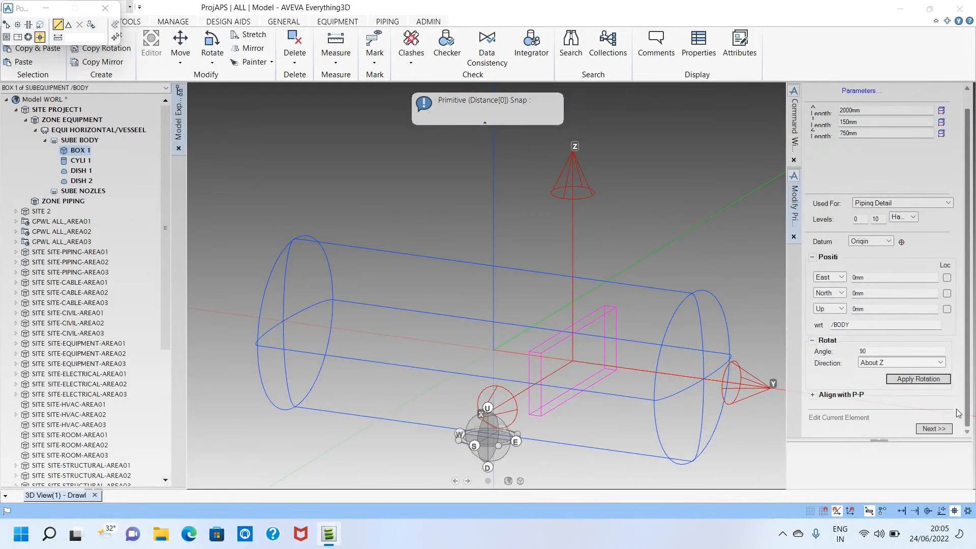
{"action": "left_click", "coordinate": [932, 428]}
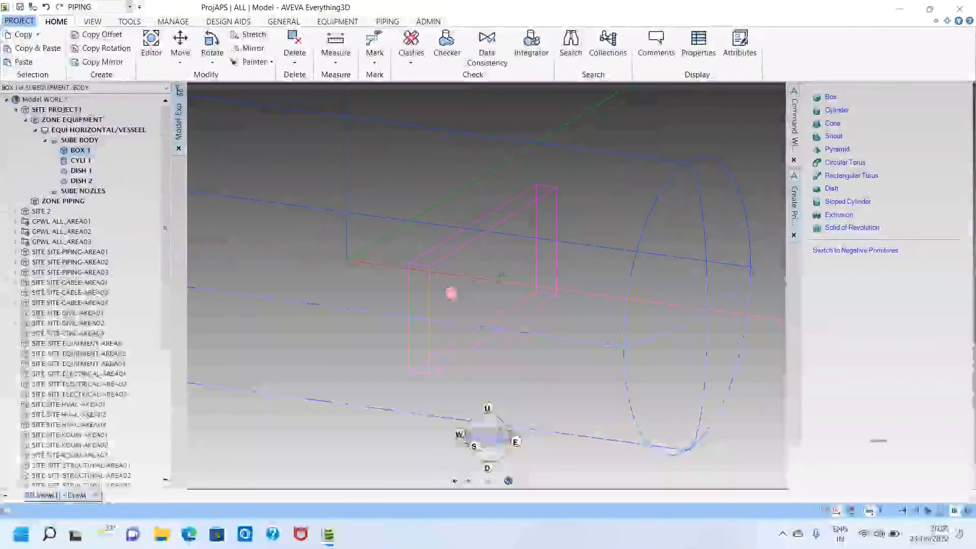
Clear the command window and list the box's attributes with the command Q ATT.
{"action": "mouse_move", "coordinate": [503, 275]}
{"action": "middle_mouse_down"}
{"action": "mouse_move", "coordinate": [523, 268]}
{"action": "mouse_move", "coordinate": [438, 288]}
{"action": "mouse_move", "coordinate": [384, 359]}
{"action": "mouse_move", "coordinate": [416, 392]}
{"action": "mouse_move", "coordinate": [514, 265]}
{"action": "middle_mouse_up"}
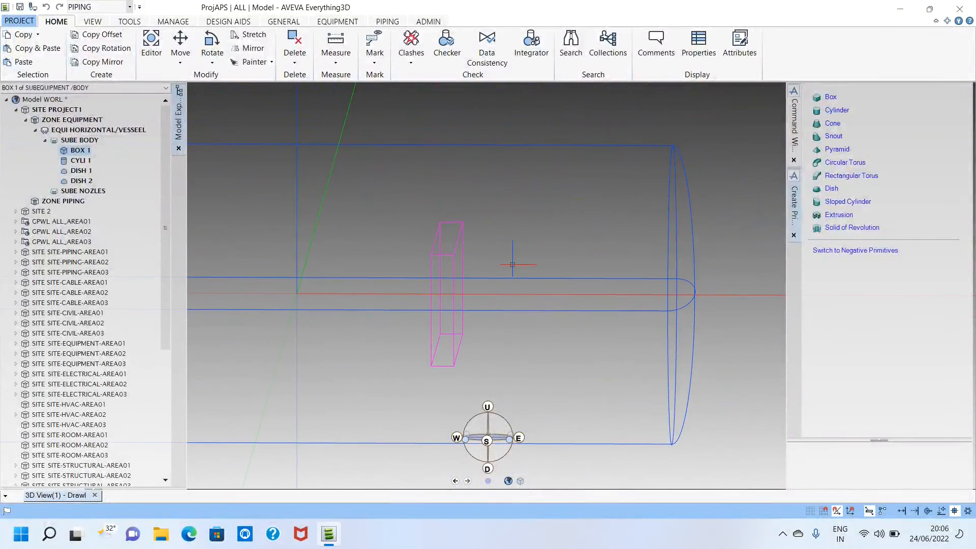
{"action": "middle_click_drag", "start_coordinate": [516, 345], "coordinate": [511, 303]}
{"action": "scroll", "coordinate": [511, 303], "scroll_direction": "down", "scroll_amount": 3}
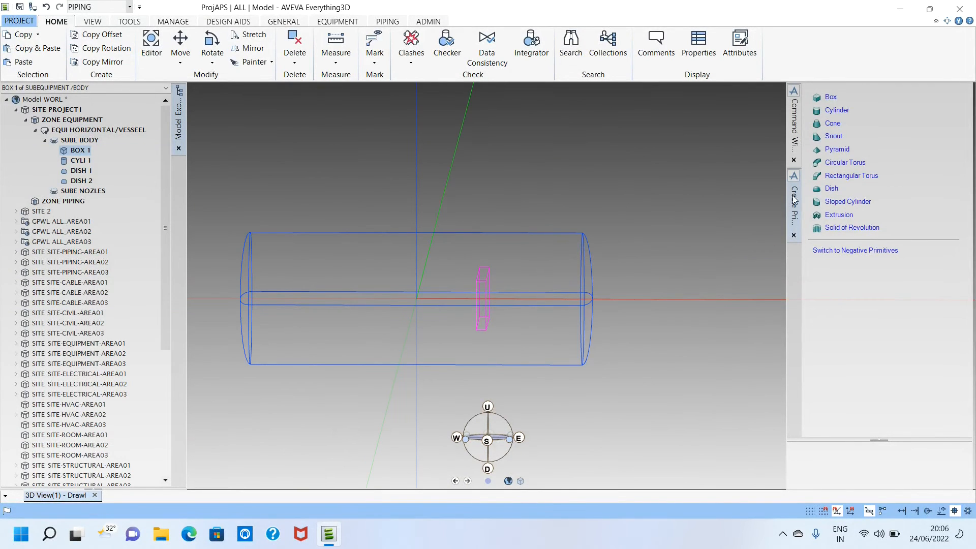
{"action": "left_click", "coordinate": [793, 126]}
{"action": "right_click", "coordinate": [867, 278]}
{"action": "left_click", "coordinate": [814, 345]}
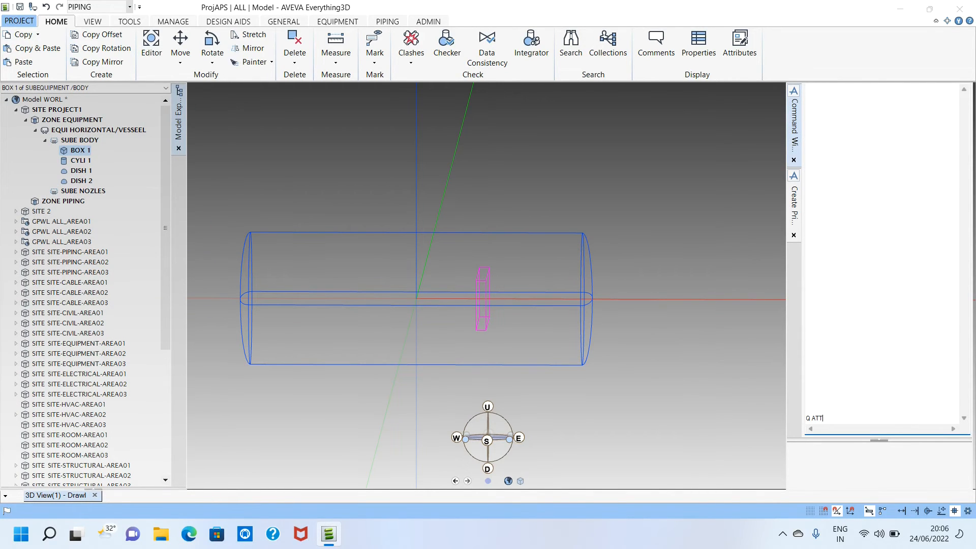
{"action": "key", "text": "Return"}
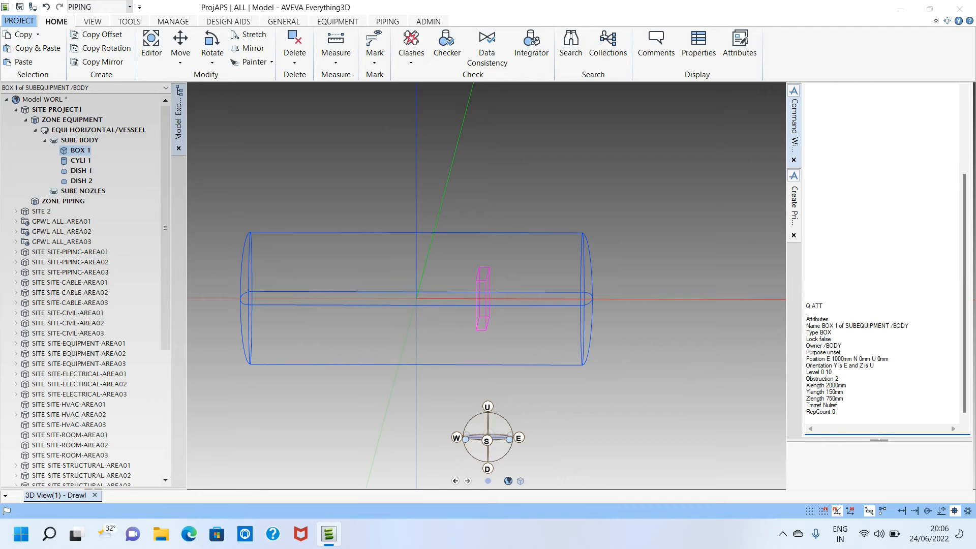
Set the box's Z length to 1500 mm with the command Zlength 1500.
{"action": "key", "text": "Return"}
{"action": "type", "text": "00"}
{"action": "key", "text": "Return"}
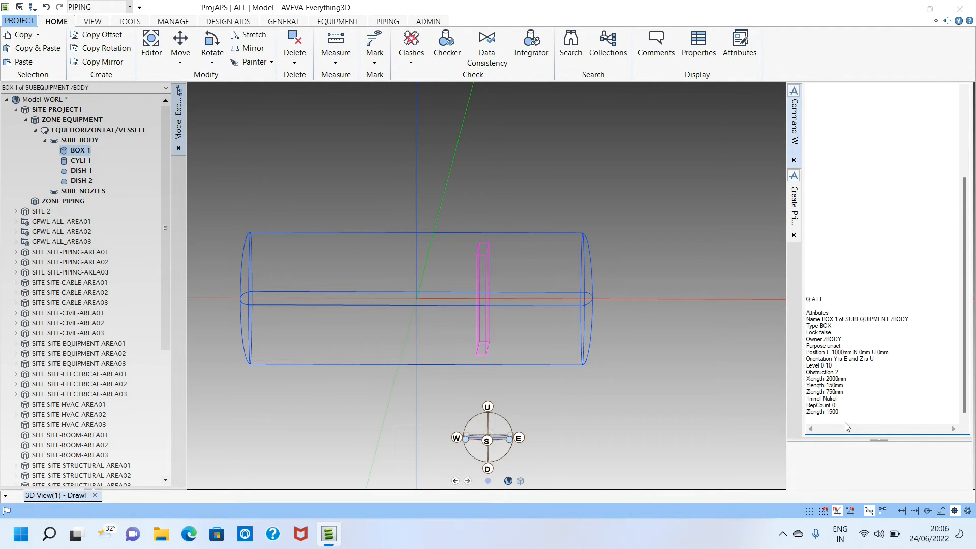
{"action": "scroll", "coordinate": [585, 281], "scroll_direction": "up", "scroll_amount": 3}
{"action": "middle_click_drag", "start_coordinate": [290, 319], "coordinate": [356, 329]}
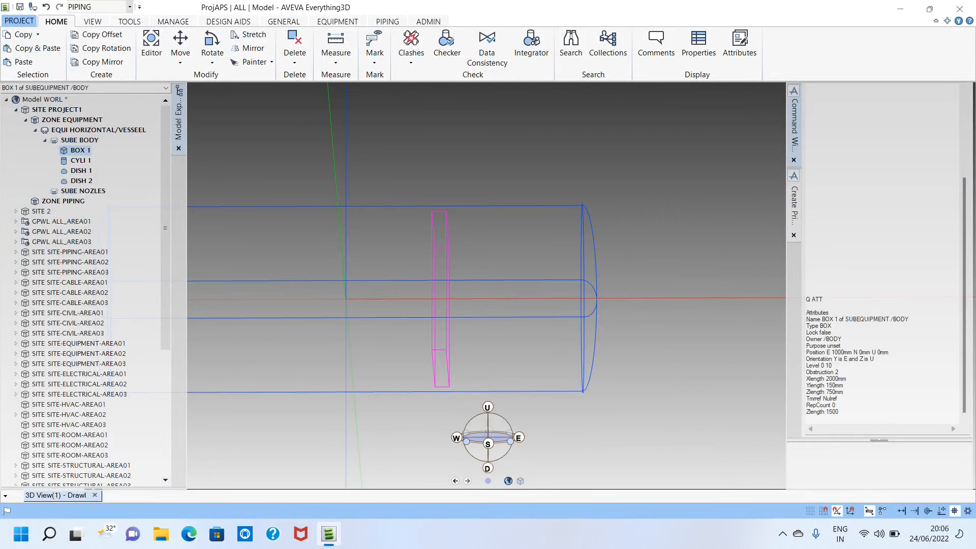
Set the box's Y length to 300 mm with the command Ylength 300.
{"action": "left_click", "coordinate": [809, 419]}
{"action": "key", "text": "ctrl+v"}
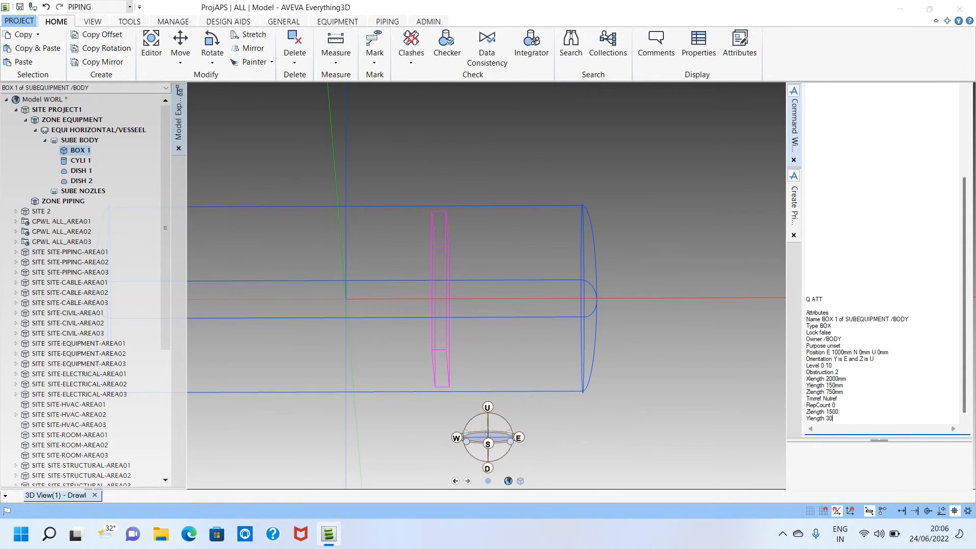
{"action": "type", "text": "0"}
{"action": "key", "text": "Return"}
{"action": "scroll", "coordinate": [506, 340], "scroll_direction": "down", "scroll_amount": 3}
{"action": "middle_click_drag", "start_coordinate": [506, 331], "coordinate": [407, 318]}
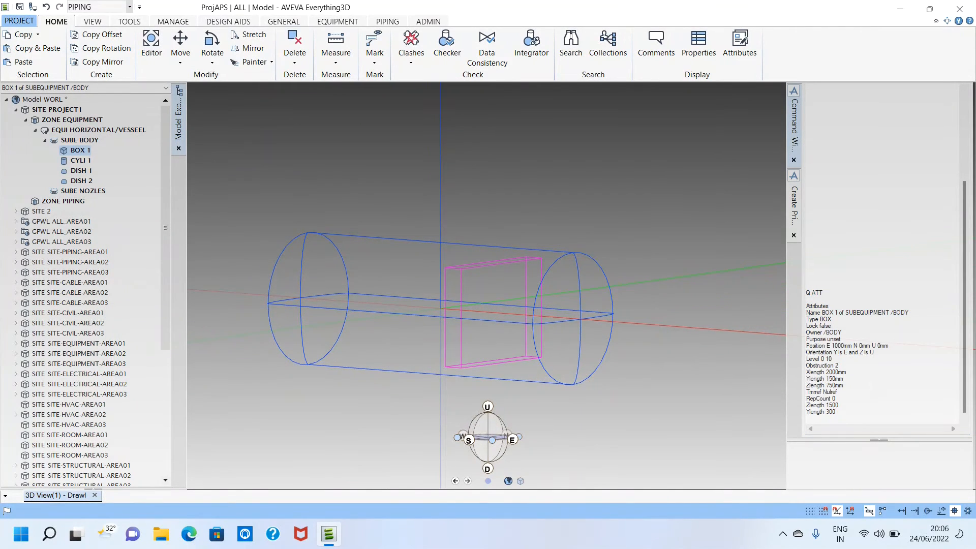
Move the box down by 750 mm with the command BY D 750 and display the model shaded.
{"action": "left_click", "coordinate": [836, 412]}
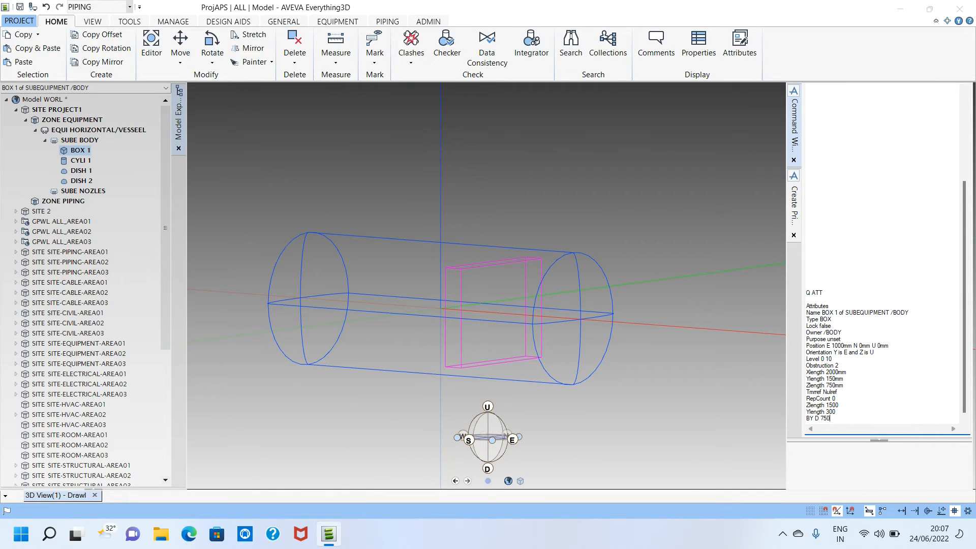
{"action": "type", "text": "BY D 750"}
{"action": "key", "text": "Return"}
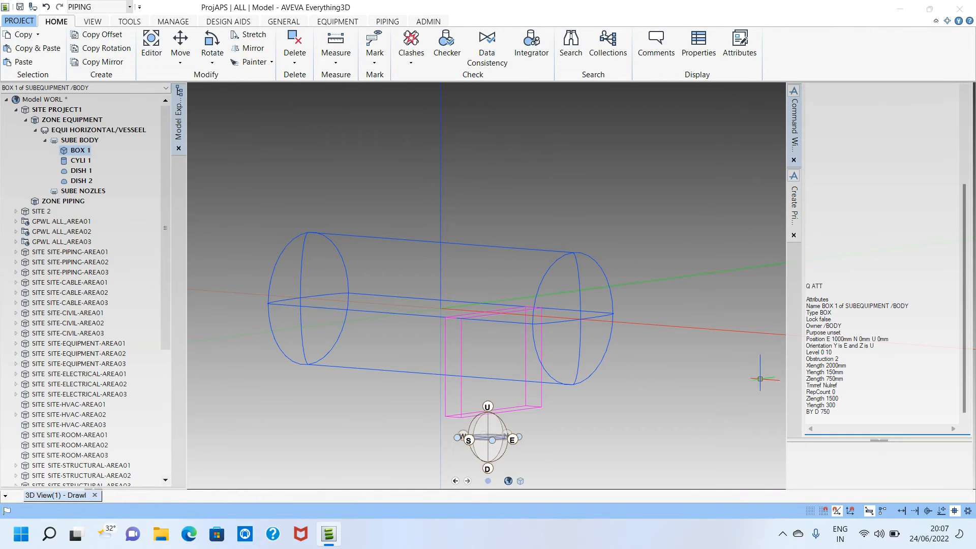
{"action": "middle_click_drag", "start_coordinate": [542, 318], "coordinate": [637, 311]}
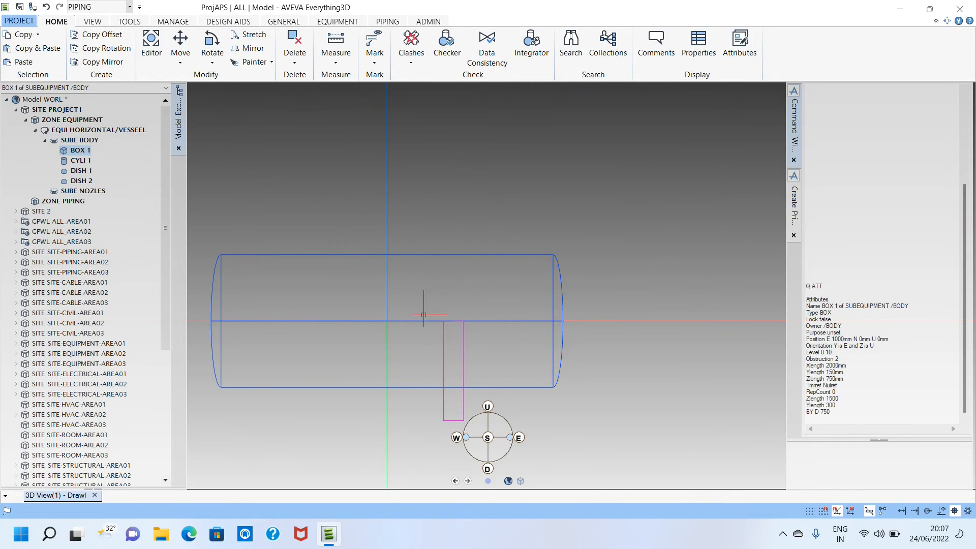
{"action": "scroll", "coordinate": [432, 336], "scroll_direction": "down", "scroll_amount": 2}
{"action": "middle_click_drag", "start_coordinate": [437, 337], "coordinate": [458, 351]}
{"action": "scroll", "coordinate": [457, 331], "scroll_direction": "down", "scroll_amount": 3}
{"action": "scroll", "coordinate": [500, 294], "scroll_direction": "up", "scroll_amount": 3}
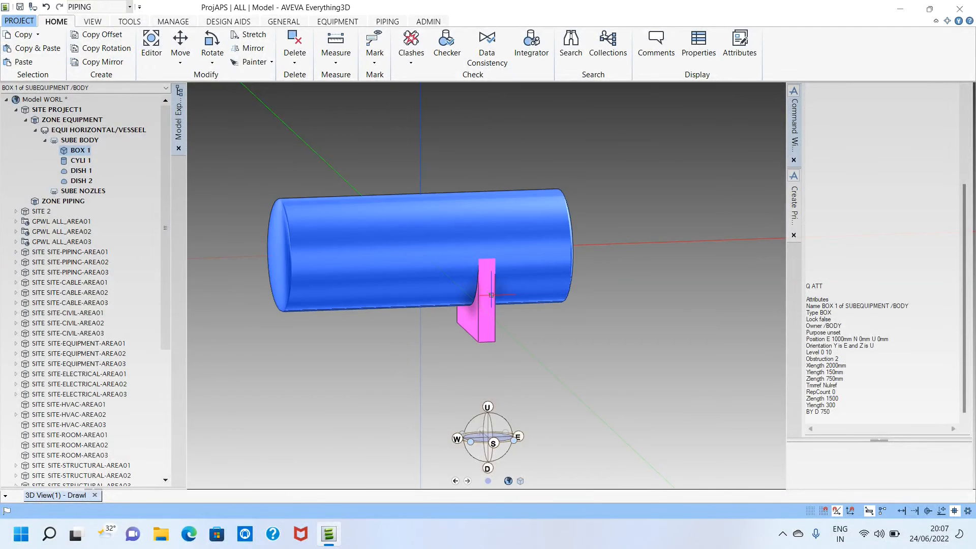
Move the box east by 200 mm with the command BY E 200.
{"action": "scroll", "coordinate": [556, 254], "scroll_direction": "up", "scroll_amount": 5}
{"action": "mouse_move", "coordinate": [384, 266]}
{"action": "middle_mouse_down"}
{"action": "mouse_move", "coordinate": [329, 270]}
{"action": "mouse_move", "coordinate": [345, 235]}
{"action": "mouse_move", "coordinate": [406, 195]}
{"action": "mouse_move", "coordinate": [523, 209]}
{"action": "mouse_move", "coordinate": [529, 273]}
{"action": "middle_mouse_up"}
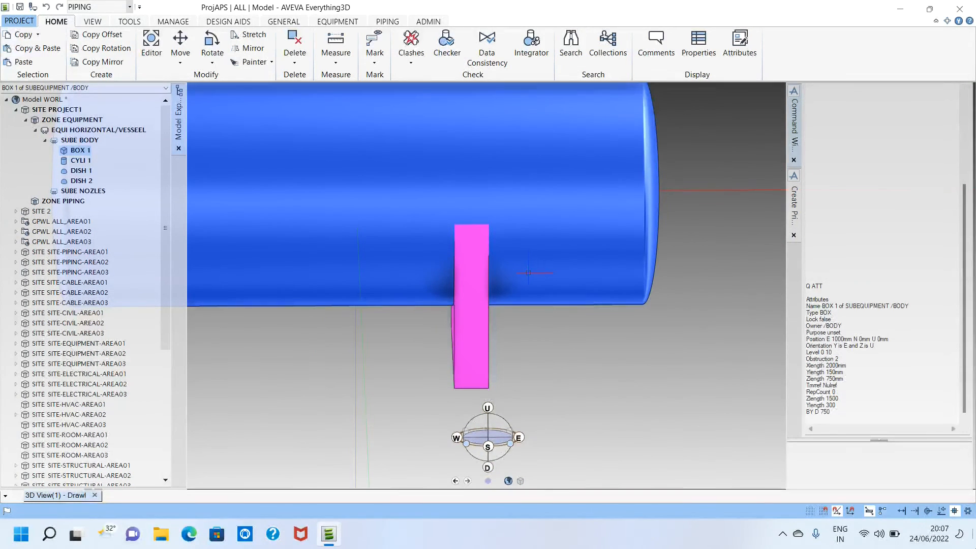
{"action": "left_click", "coordinate": [810, 418]}
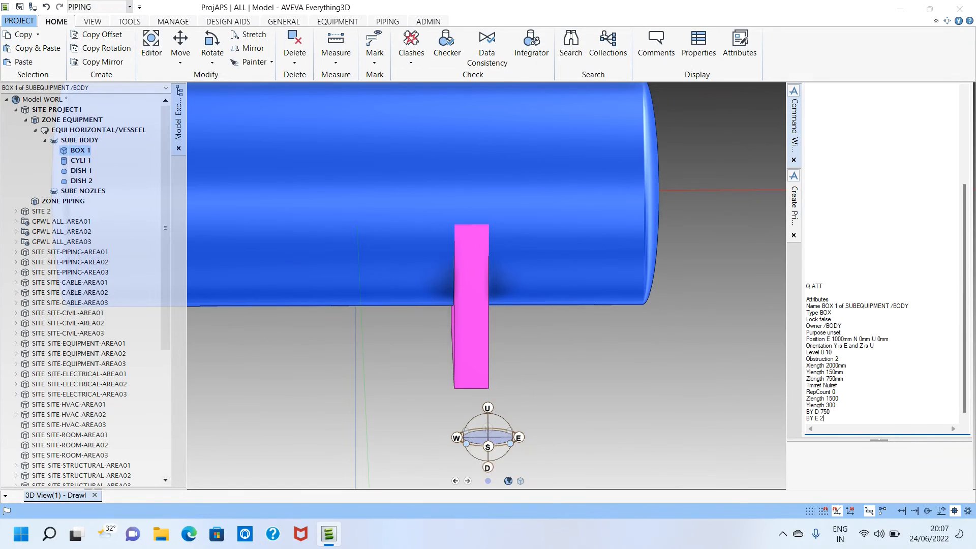
{"action": "key", "text": "Return"}
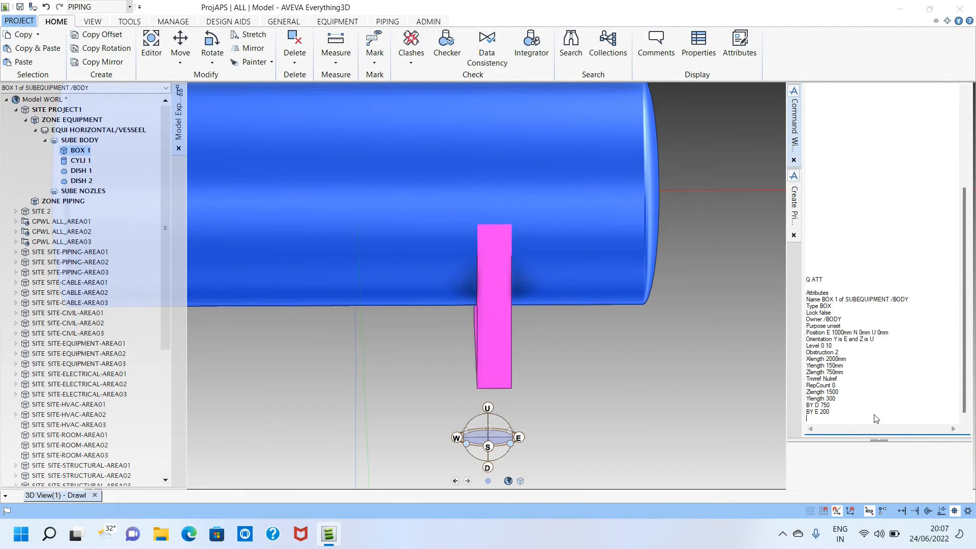
Copy BOX 1 of the BODY subequipment and paste the copy beside it in the same subequipment.
{"action": "scroll", "coordinate": [612, 211], "scroll_direction": "down", "scroll_amount": 4}
{"action": "middle_click_drag", "start_coordinate": [604, 237], "coordinate": [439, 214]}
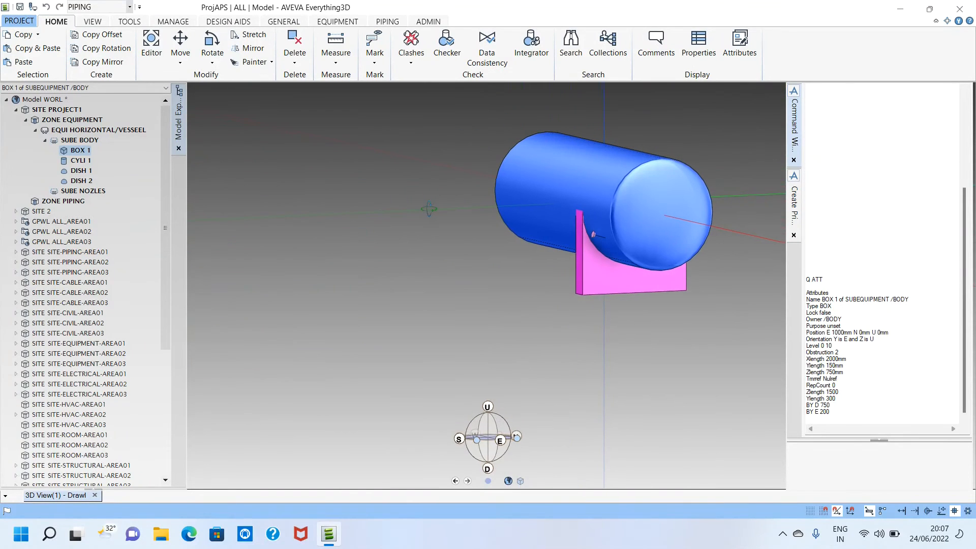
{"action": "middle_click_drag", "start_coordinate": [622, 209], "coordinate": [799, 215]}
{"action": "middle_click_drag", "start_coordinate": [430, 204], "coordinate": [468, 195]}
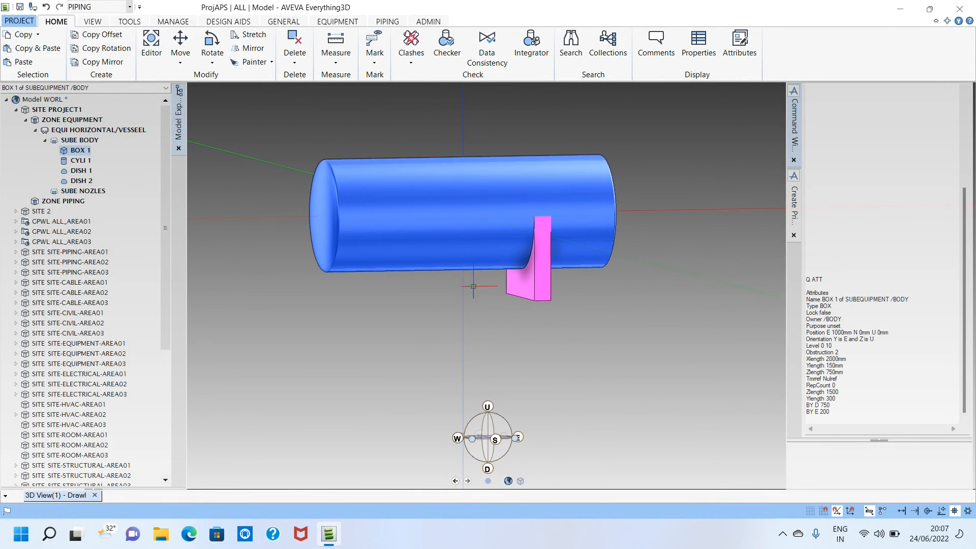
{"action": "middle_click_drag", "start_coordinate": [413, 223], "coordinate": [392, 224]}
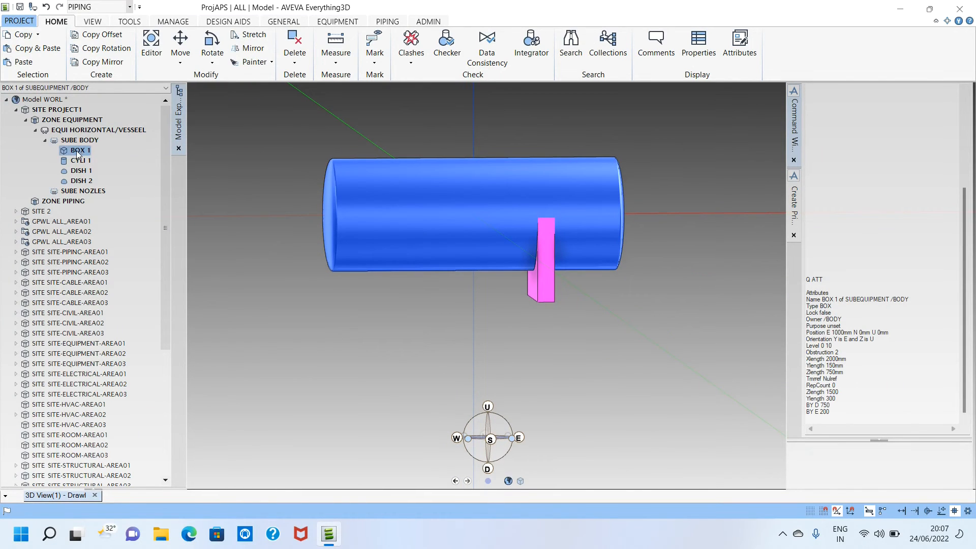
{"action": "left_click", "coordinate": [77, 151]}
{"action": "right_click", "coordinate": [78, 153]}
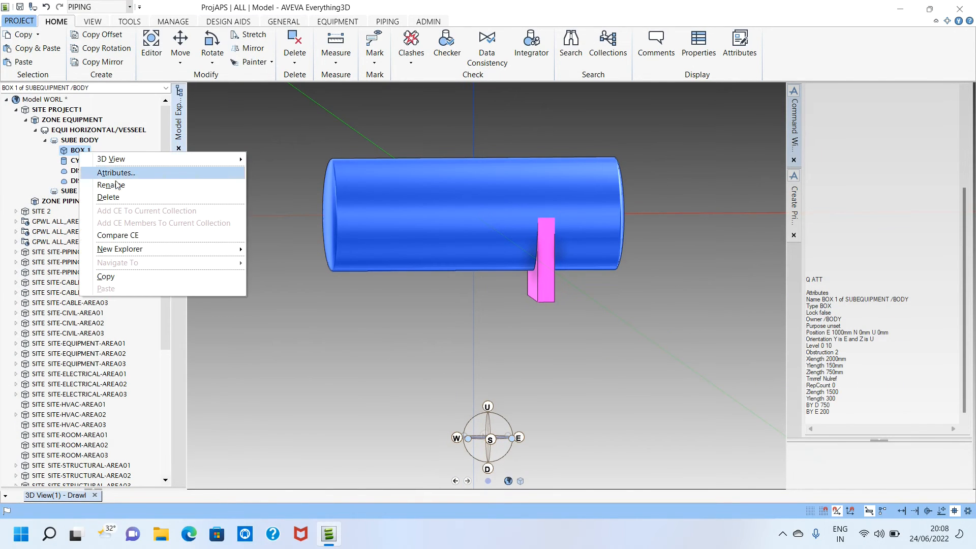
{"action": "left_click", "coordinate": [113, 277]}
{"action": "right_click", "coordinate": [81, 153]}
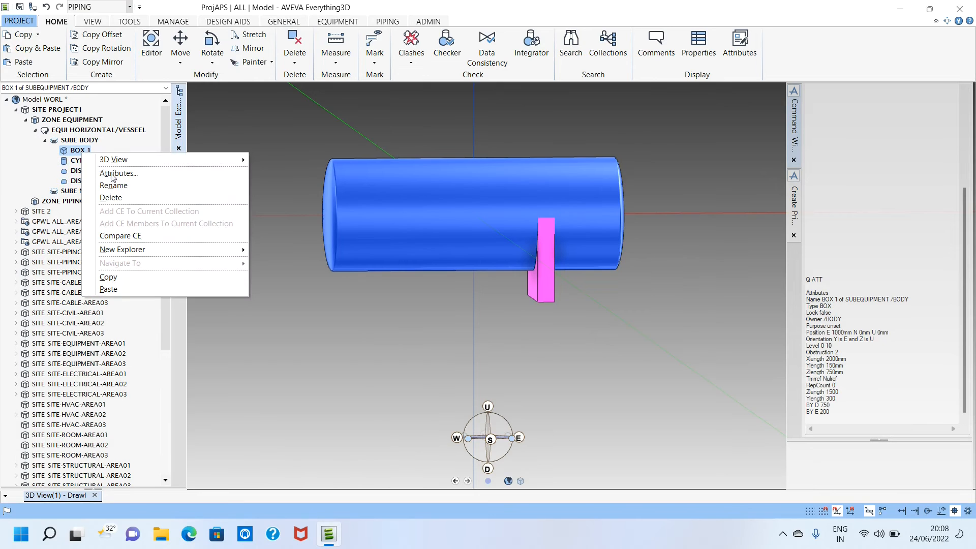
{"action": "left_click", "coordinate": [121, 279]}
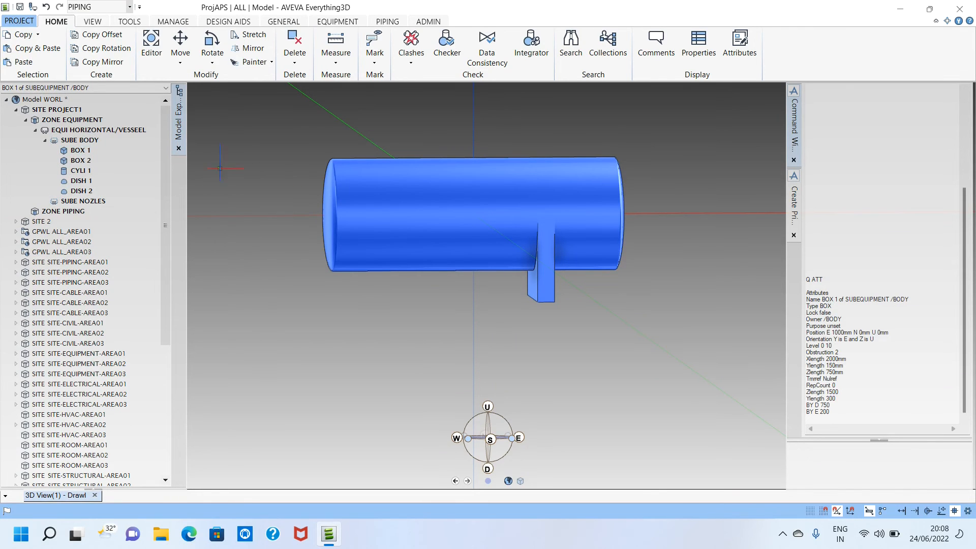
Move the copied box, BOX 2, west by 3000 mm with the command BY W 3000.
{"action": "left_click", "coordinate": [89, 160]}
{"action": "left_click", "coordinate": [840, 426]}
{"action": "type", "text": "BY W 3000"}
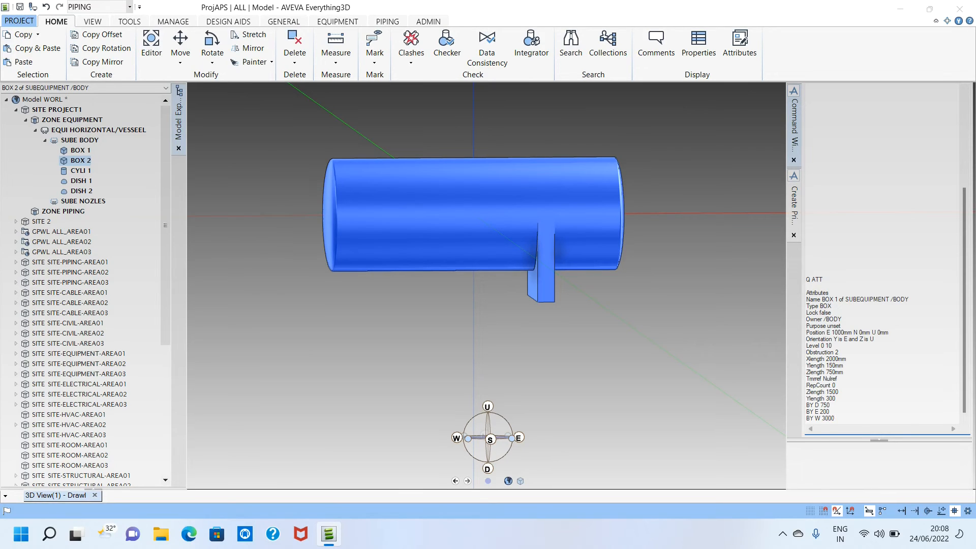
{"action": "key", "text": "Return"}
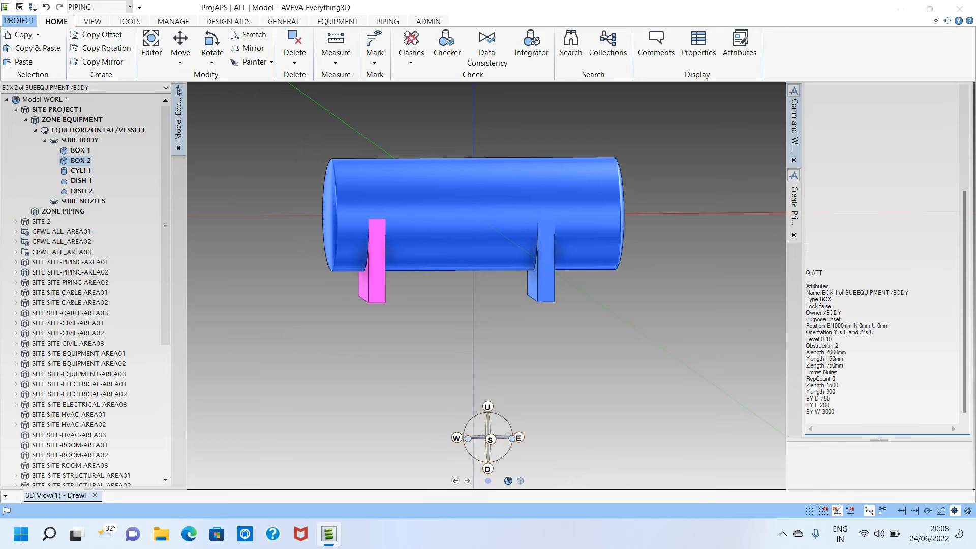
Move the original support, BOX 1, east by 500 mm with the command BY E 500.
{"action": "left_click", "coordinate": [528, 253]}
{"action": "mouse_move", "coordinate": [513, 250]}
{"action": "middle_mouse_down"}
{"action": "mouse_move", "coordinate": [394, 186]}
{"action": "mouse_move", "coordinate": [524, 257]}
{"action": "middle_mouse_up"}
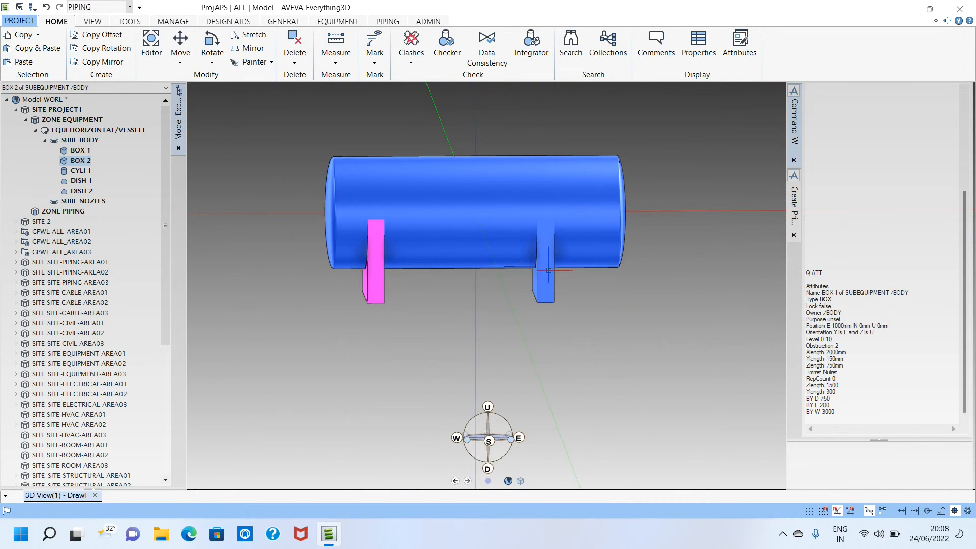
{"action": "left_click", "coordinate": [546, 262]}
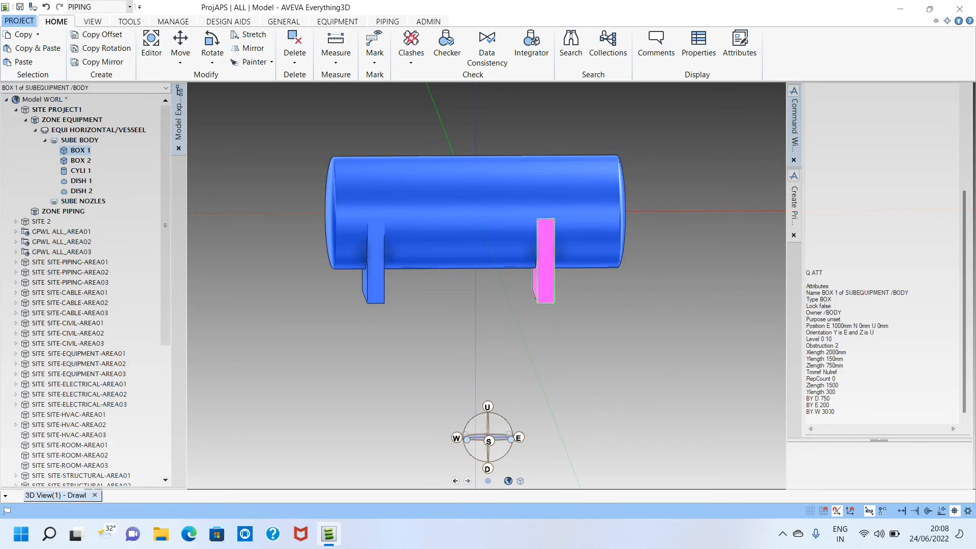
{"action": "left_click", "coordinate": [829, 412]}
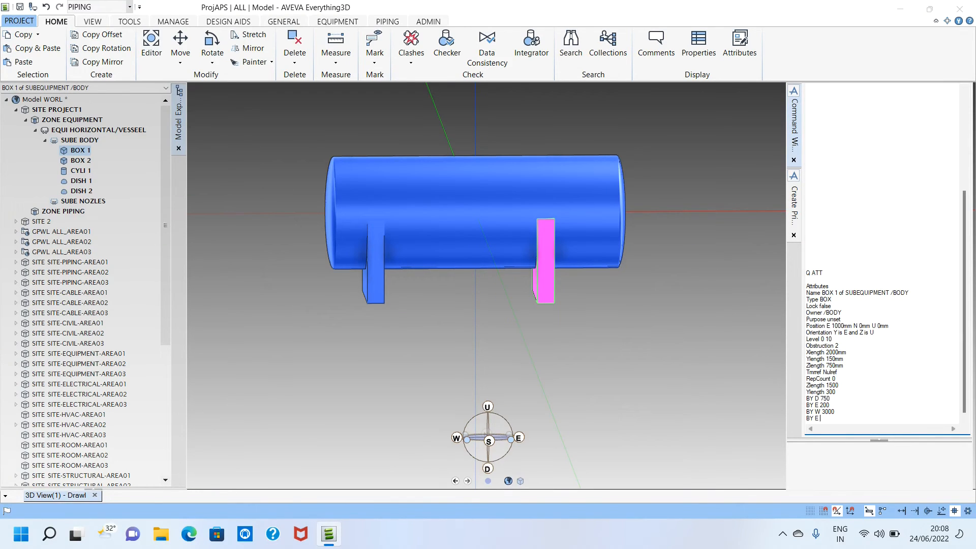
{"action": "key", "text": "Return"}
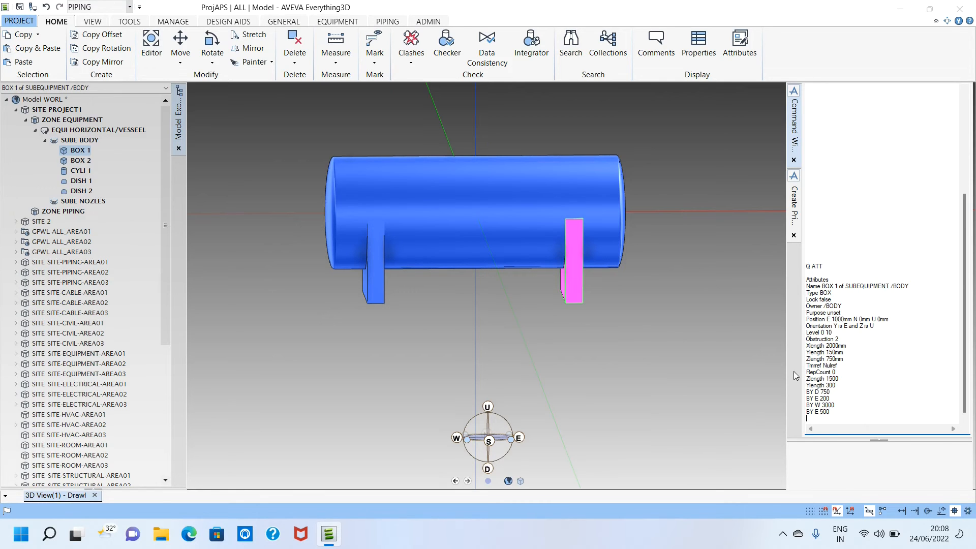
Save the work on the vessel with its two supports and accept the savework confirmation.
{"action": "scroll", "coordinate": [544, 227], "scroll_direction": "up", "scroll_amount": 3}
{"action": "middle_click_drag", "start_coordinate": [545, 227], "coordinate": [577, 251]}
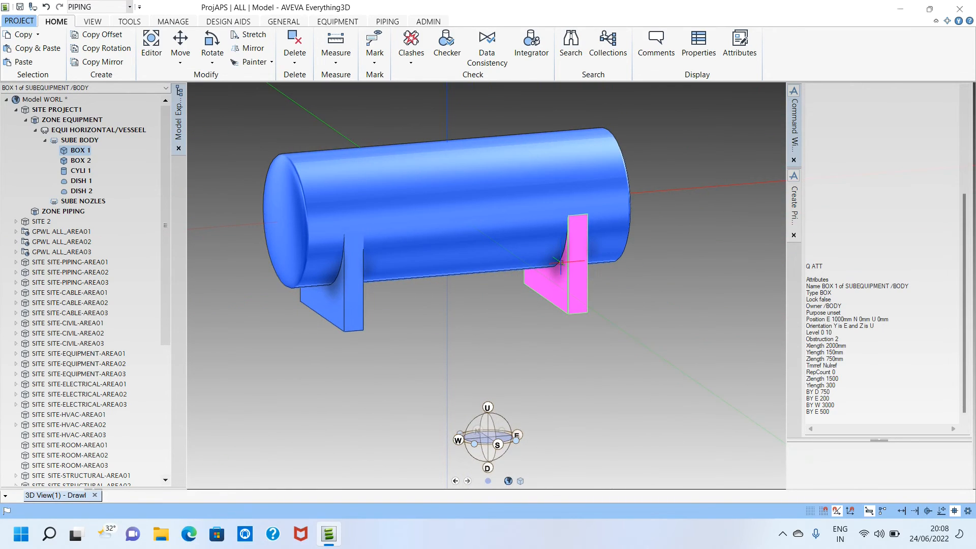
{"action": "key", "text": "ctrl+s"}
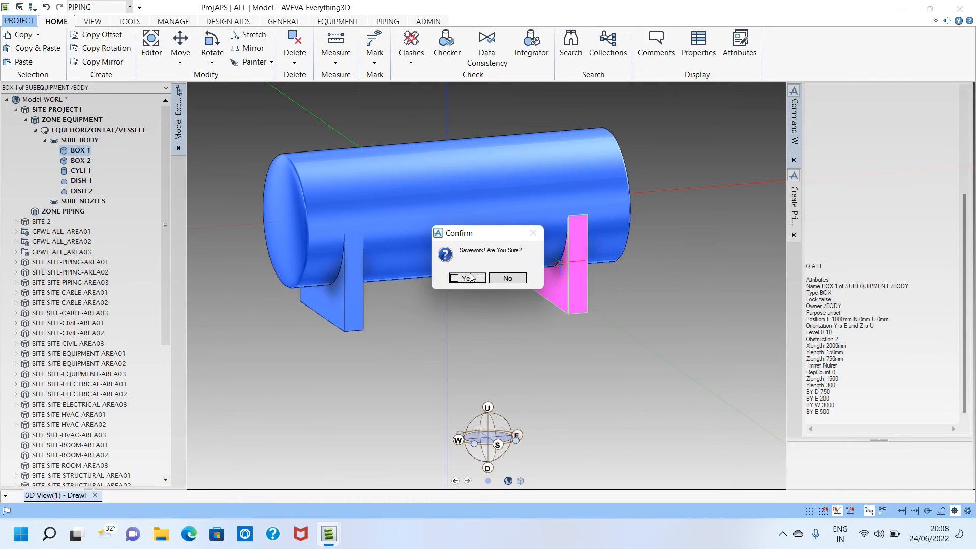
{"action": "left_click", "coordinate": [467, 277]}
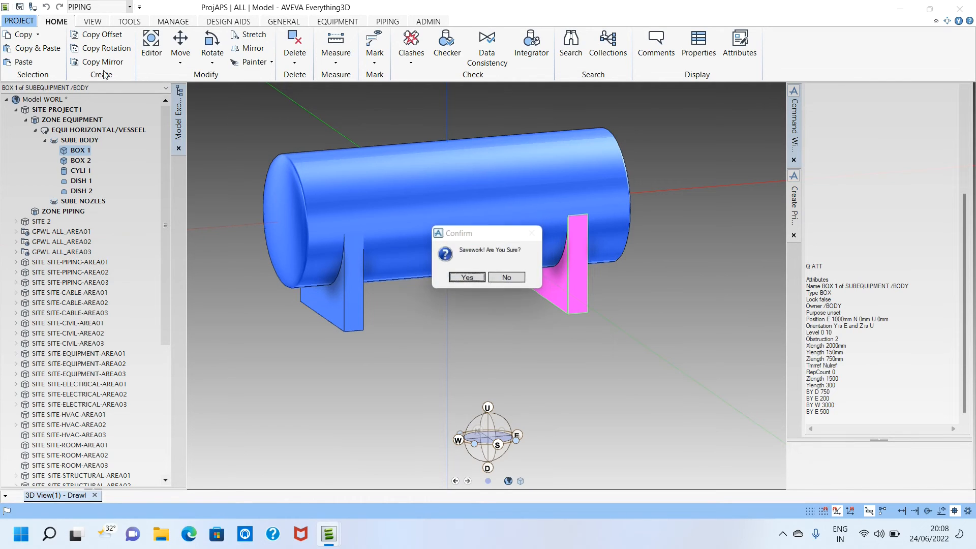
{"action": "left_click", "coordinate": [468, 279]}
{"action": "scroll", "coordinate": [561, 188], "scroll_direction": "down", "scroll_amount": 3}
{"action": "middle_click_drag", "start_coordinate": [519, 186], "coordinate": [489, 176]}
{"action": "scroll", "coordinate": [609, 193], "scroll_direction": "up", "scroll_amount": 3}
{"action": "middle_click_drag", "start_coordinate": [608, 194], "coordinate": [616, 232]}
{"action": "scroll", "coordinate": [592, 225], "scroll_direction": "down", "scroll_amount": 4}
{"action": "scroll", "coordinate": [582, 221], "scroll_direction": "up", "scroll_amount": 5}
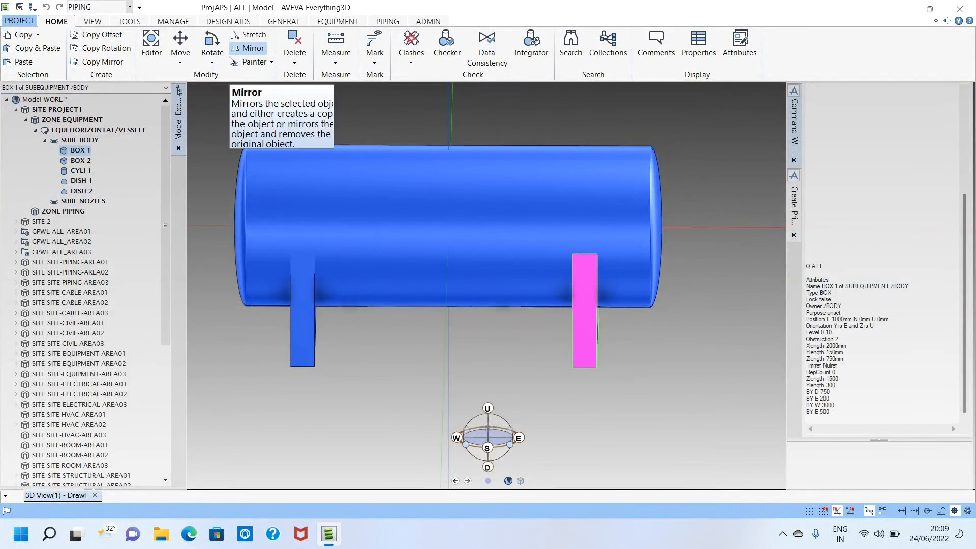
Start a new equipment nozzle named P-N1 and set its specification to ANSI-NOZZLES.
{"action": "left_click", "coordinate": [326, 23]}
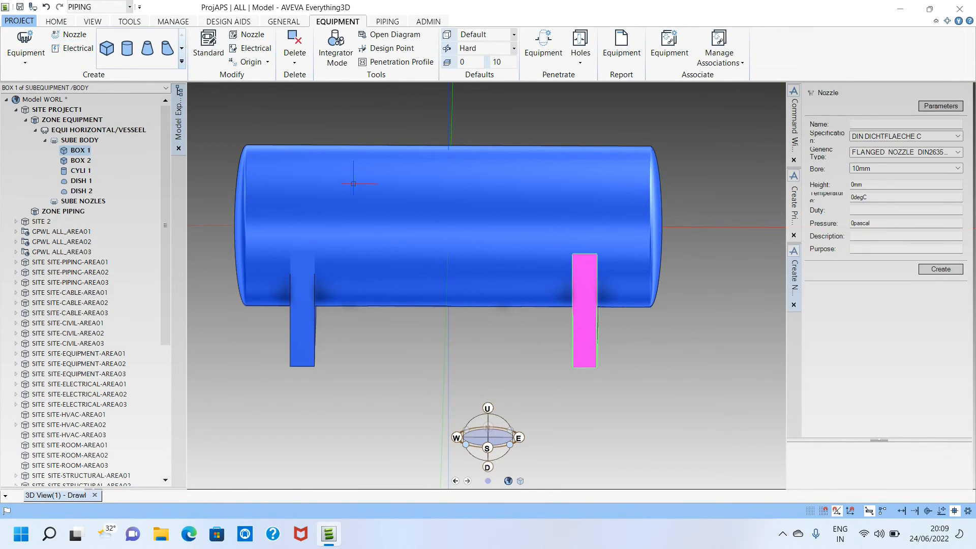
{"action": "left_click", "coordinate": [874, 125]}
{"action": "type", "text": "NO"}
{"action": "key", "text": "Tab"}
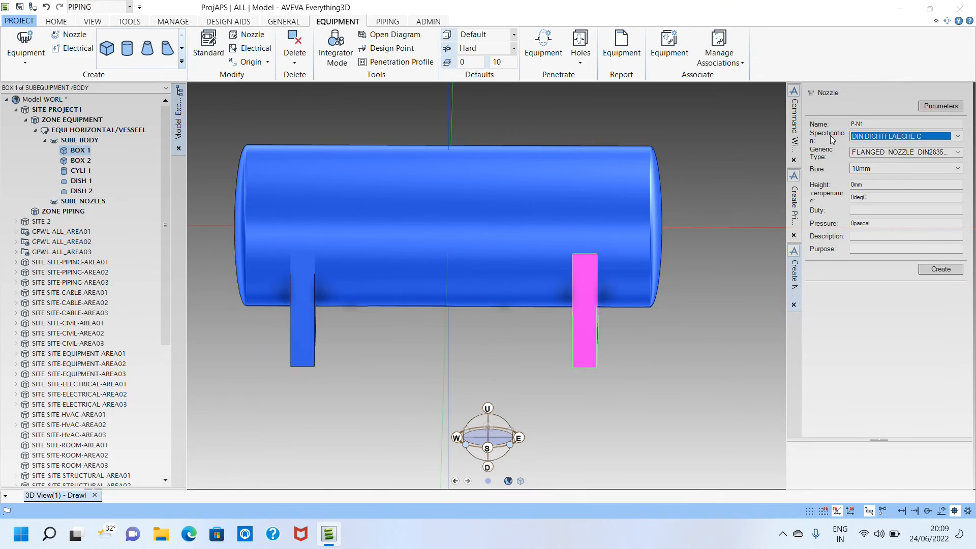
{"action": "left_click", "coordinate": [958, 137]}
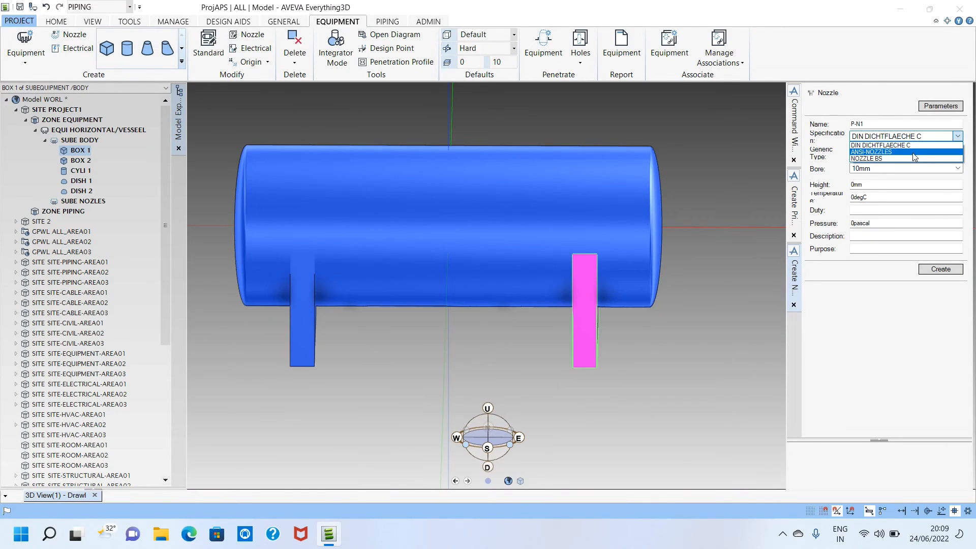
{"action": "left_click", "coordinate": [915, 152]}
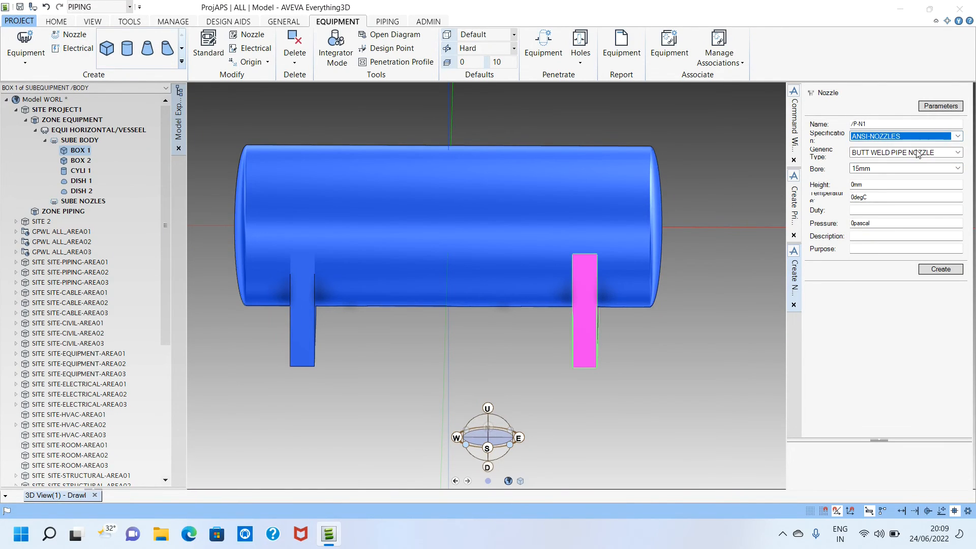
Set the nozzle's generic type to 150lb Ansi Flanges and its bore to 100mm.
{"action": "left_click", "coordinate": [952, 153]}
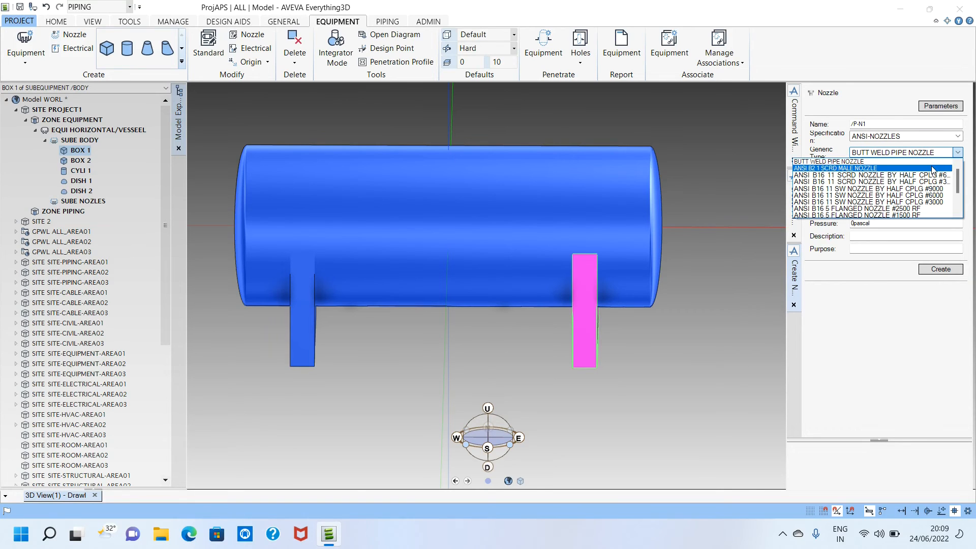
{"action": "scroll", "coordinate": [931, 173], "scroll_direction": "down", "scroll_amount": 2}
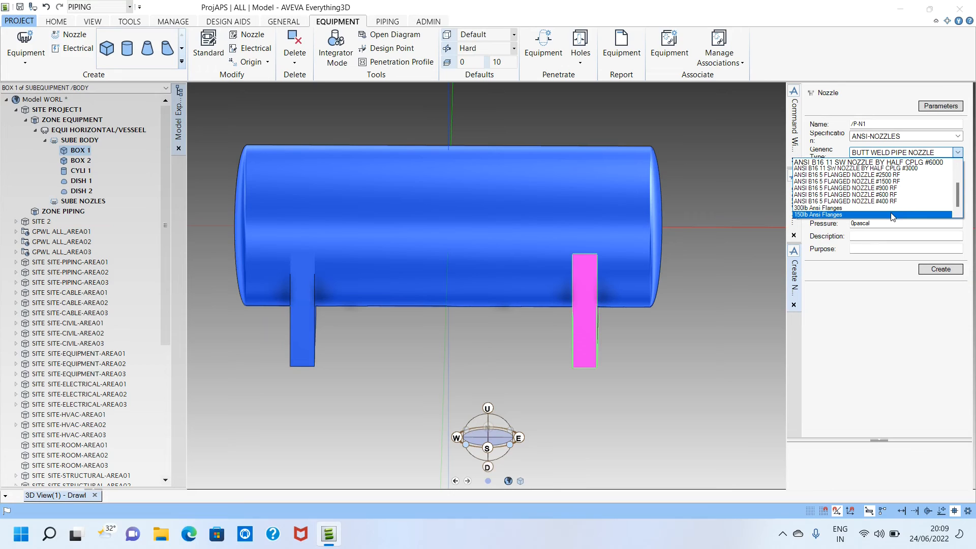
{"action": "left_click", "coordinate": [893, 215]}
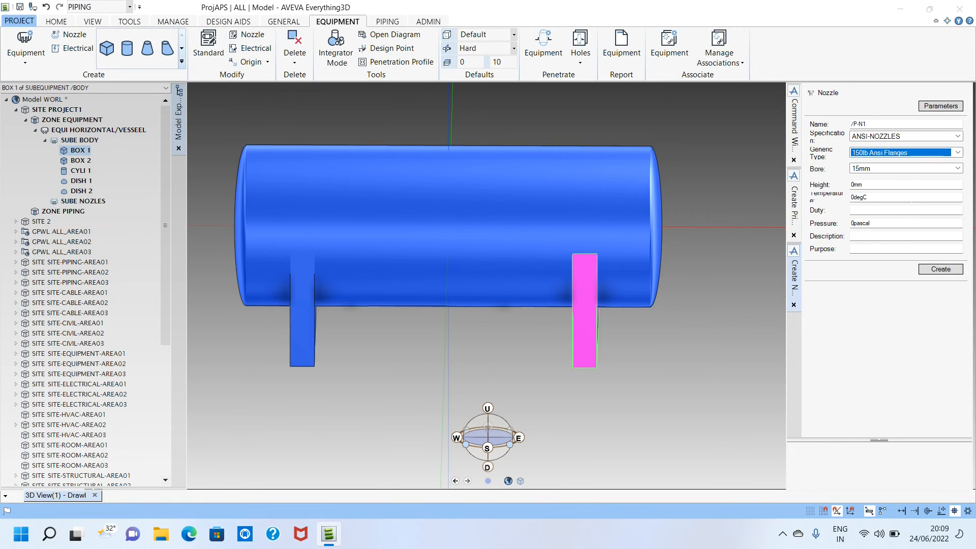
{"action": "left_click", "coordinate": [903, 171]}
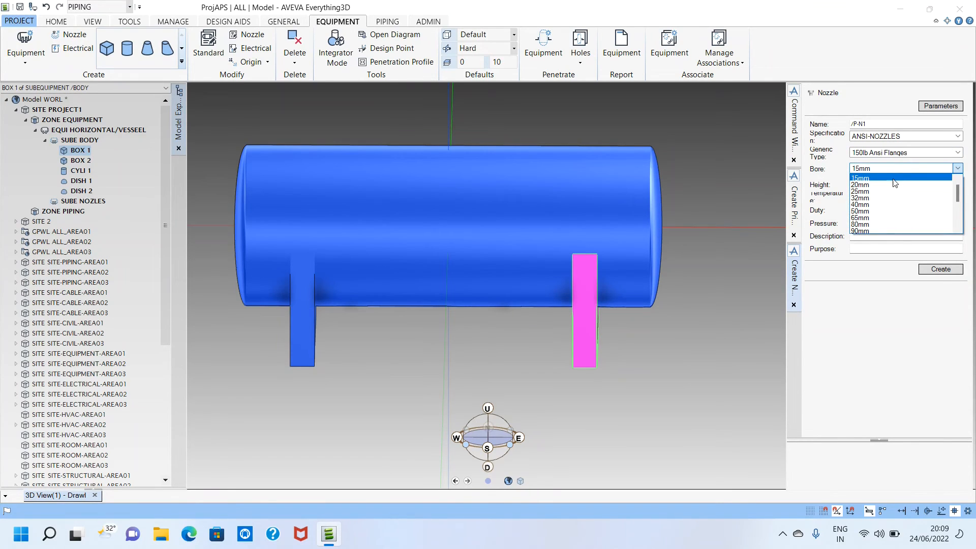
{"action": "scroll", "coordinate": [894, 209], "scroll_direction": "down", "scroll_amount": 1}
{"action": "left_click", "coordinate": [898, 218]}
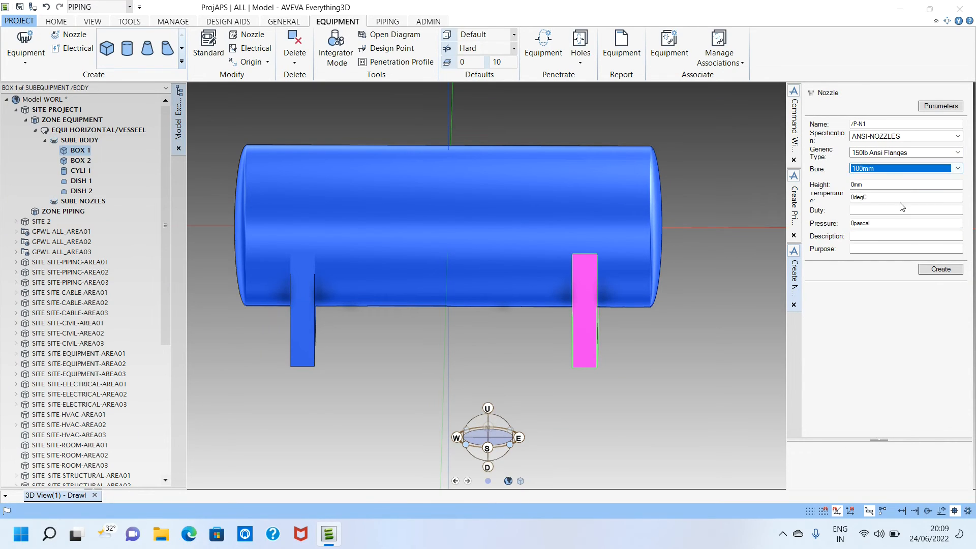
Set the nozzle's height to 150 mm and create the nozzle.
{"action": "left_click", "coordinate": [864, 185]}
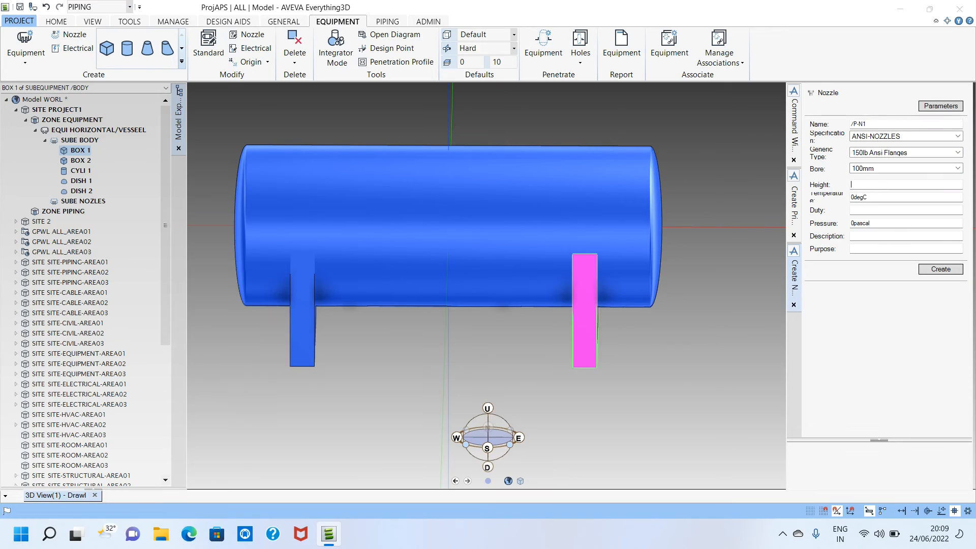
{"action": "type", "text": "150"}
{"action": "key", "text": "Tab"}
{"action": "left_click", "coordinate": [941, 269]}
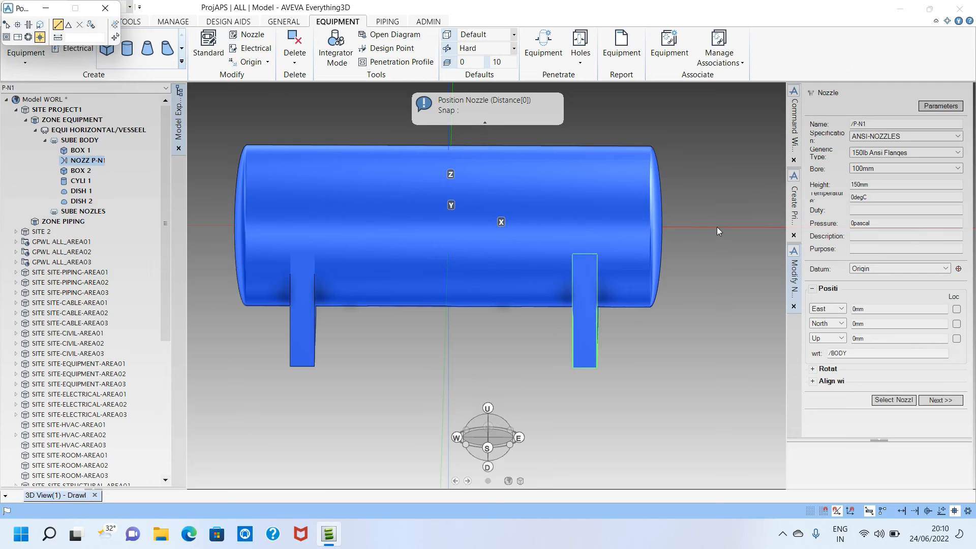
Position nozzle P-N1 at the centre of the vessel's east dished end, East 2650 mm, using cursor positioning with snap.
{"action": "middle_click_drag", "start_coordinate": [660, 221], "coordinate": [737, 209]}
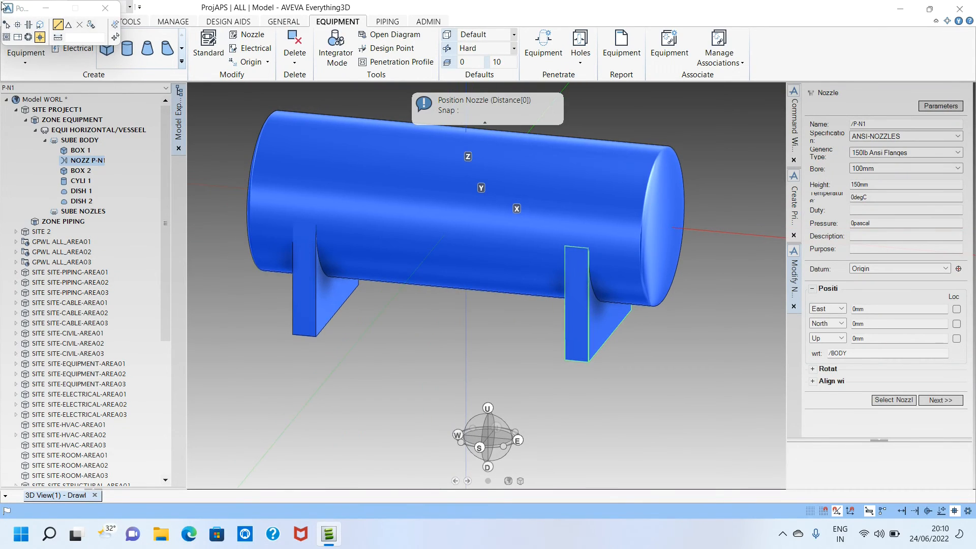
{"action": "left_click_drag", "start_coordinate": [22, 9], "coordinate": [282, 141]}
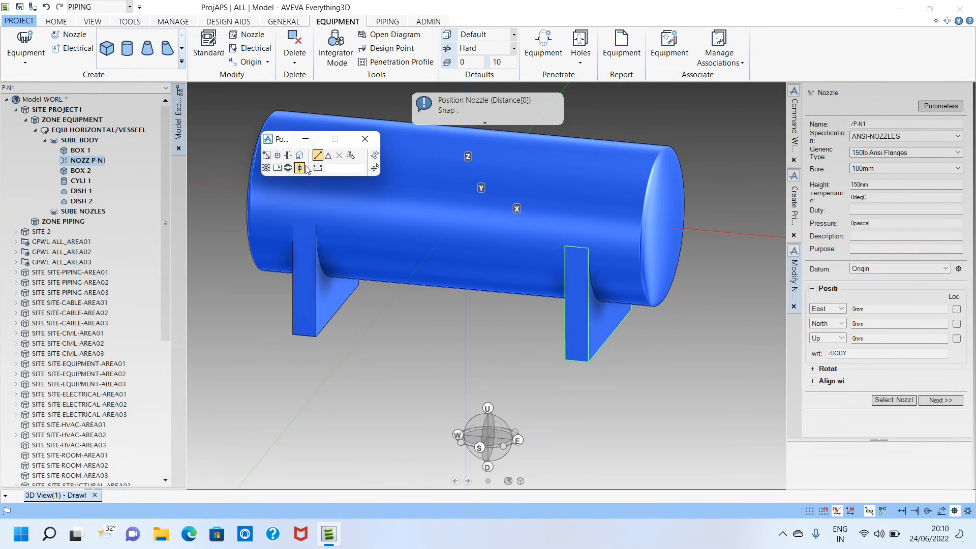
{"action": "left_click", "coordinate": [277, 168]}
{"action": "left_click", "coordinate": [302, 158]}
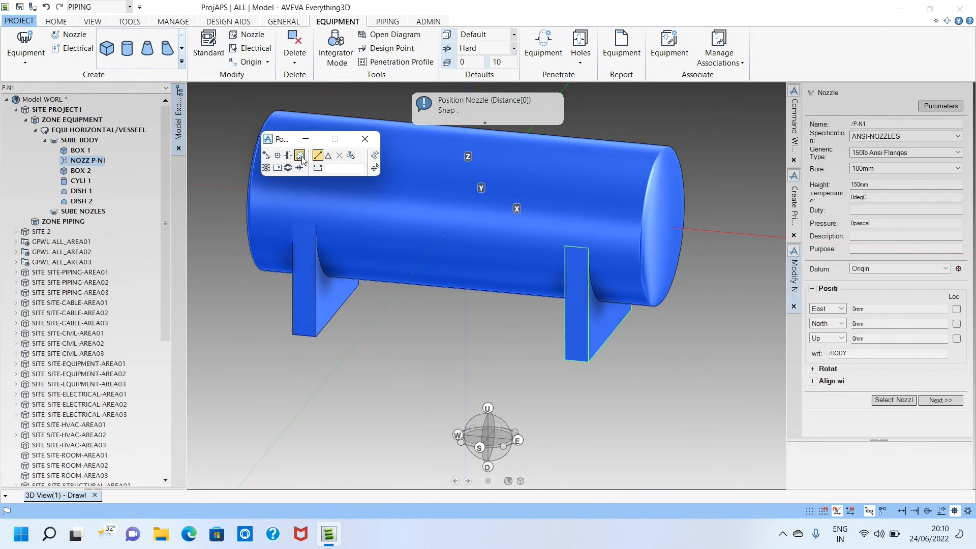
{"action": "left_click", "coordinate": [351, 156]}
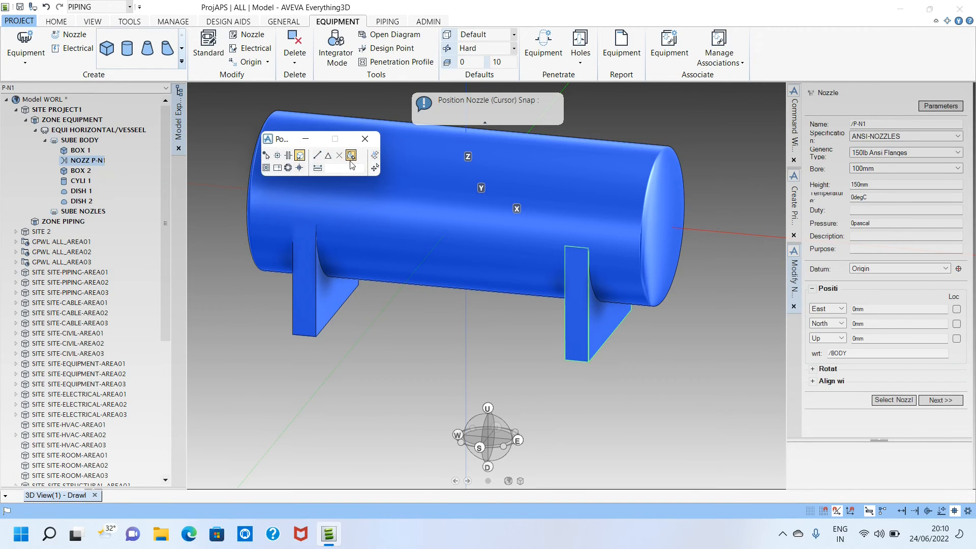
{"action": "left_click", "coordinate": [672, 228]}
{"action": "scroll", "coordinate": [677, 234], "scroll_direction": "up", "scroll_amount": 8}
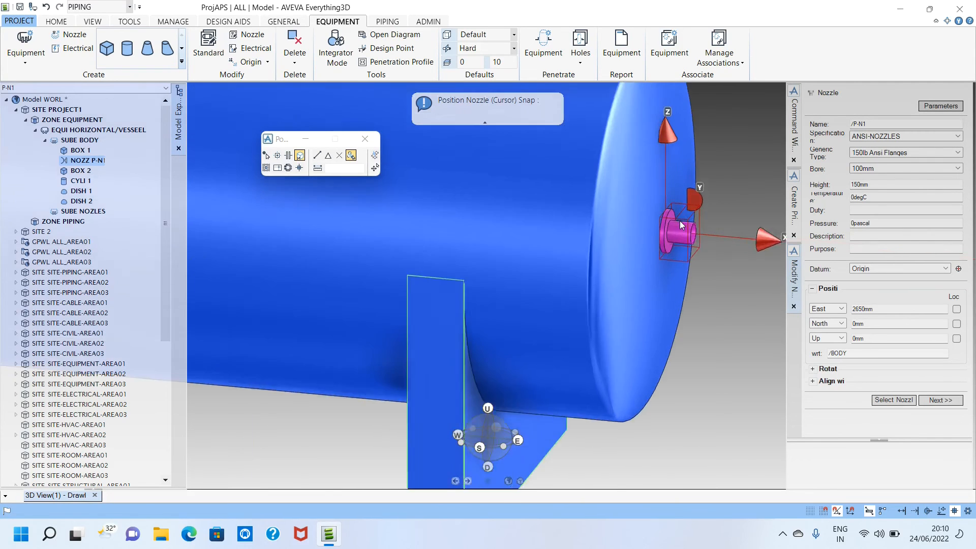
{"action": "scroll", "coordinate": [674, 234], "scroll_direction": "down", "scroll_amount": 8}
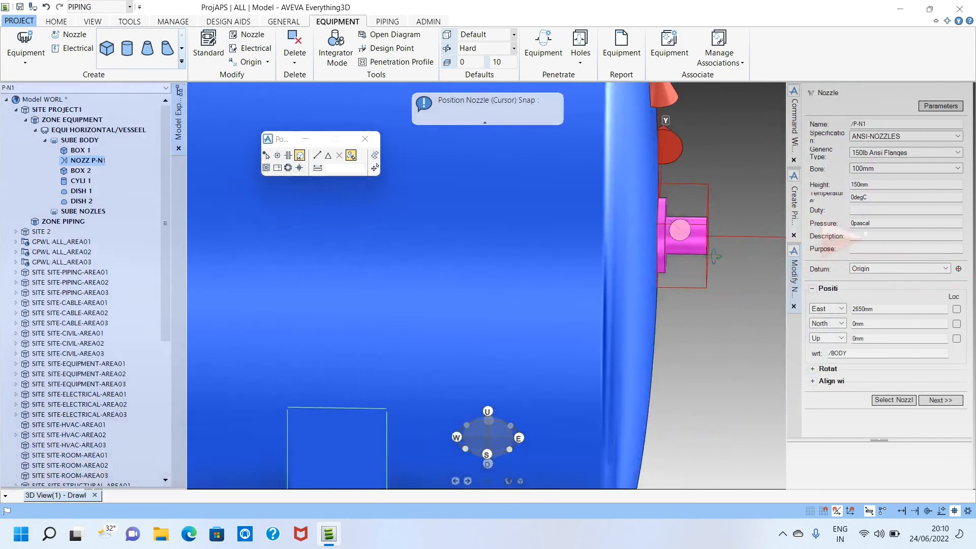
Set the rotation angle of nozzle P-N1 to 180 degrees and try rotating it about X.
{"action": "middle_click_drag", "start_coordinate": [674, 234], "coordinate": [690, 241]}
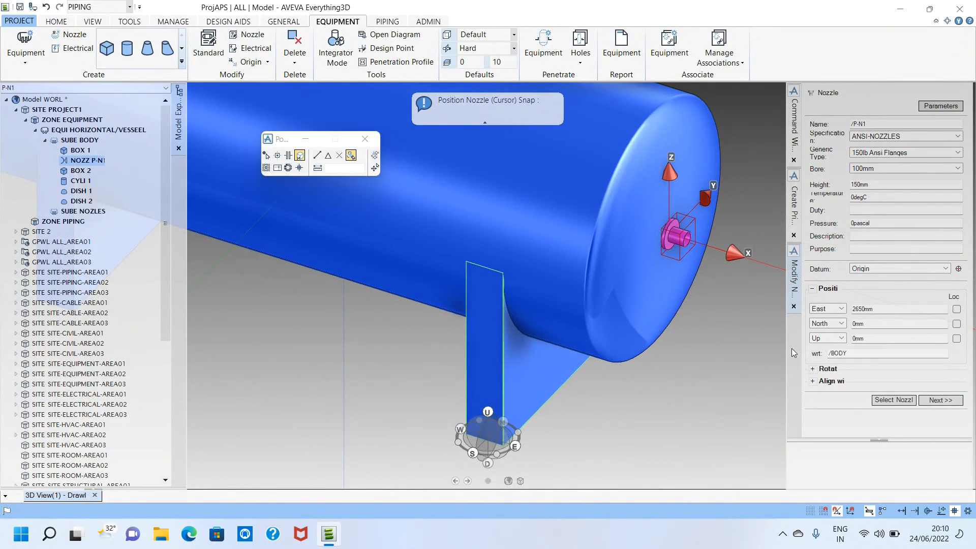
{"action": "left_click", "coordinate": [820, 370]}
{"action": "left_click", "coordinate": [865, 383]}
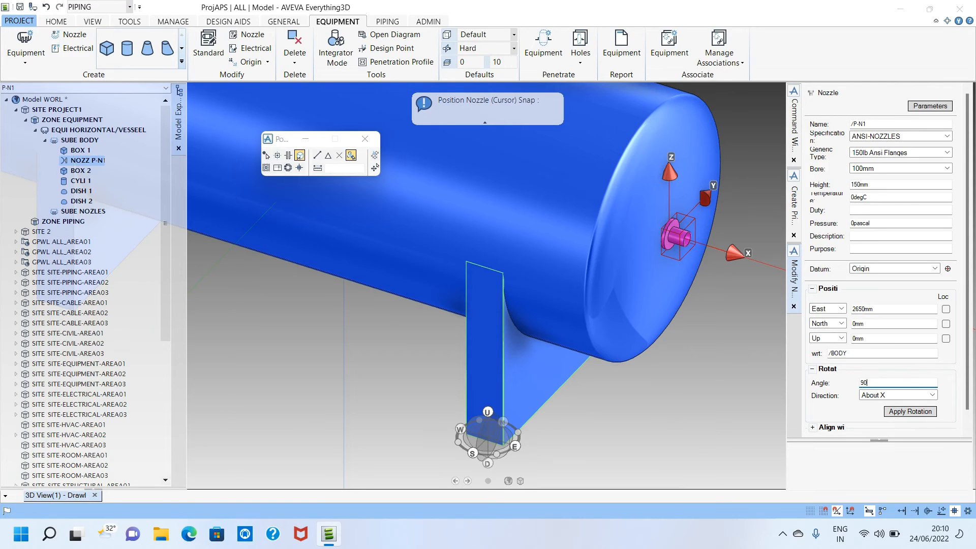
{"action": "type", "text": "180"}
{"action": "key", "text": "Tab"}
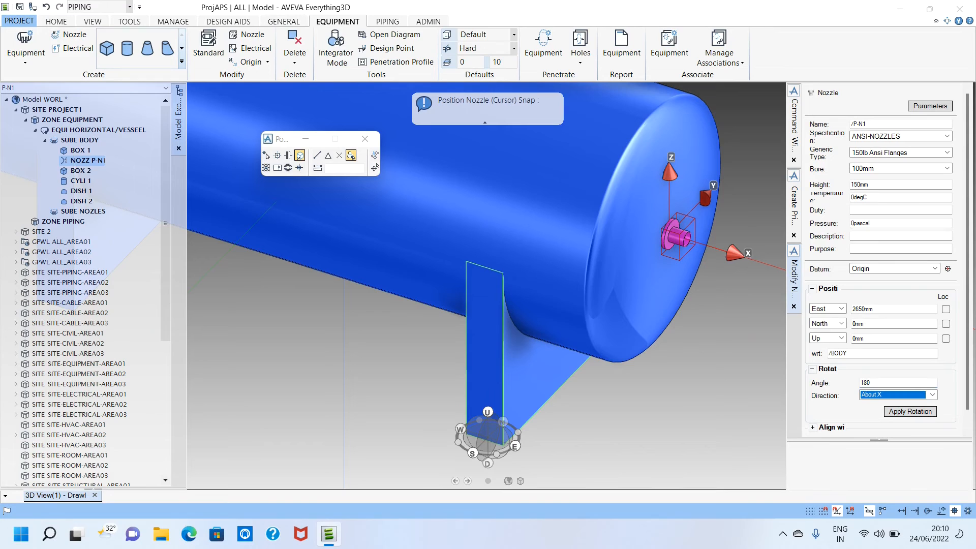
{"action": "left_click", "coordinate": [910, 411]}
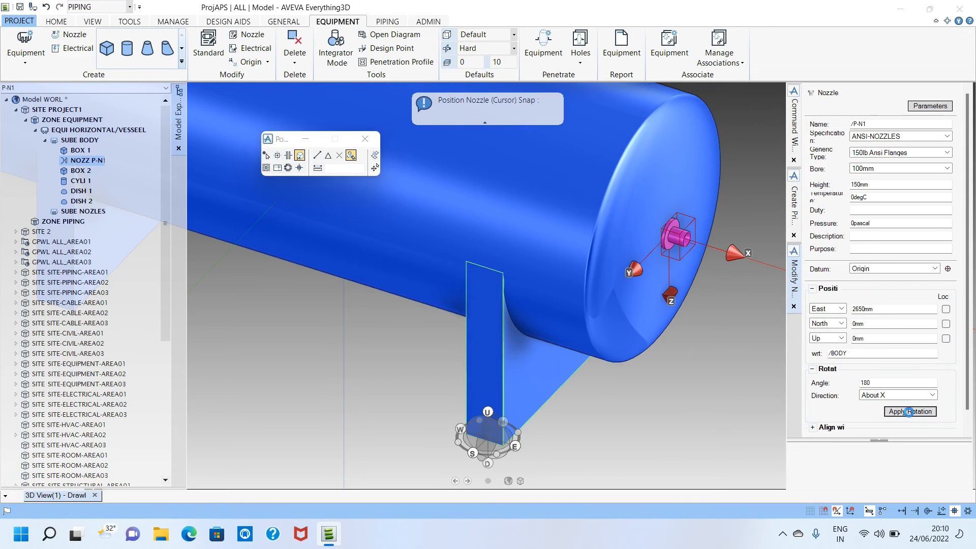
{"action": "left_click", "coordinate": [910, 412]}
Rotate nozzle P-N1 by 180 degrees about the Y axis.
{"action": "left_click", "coordinate": [910, 396]}
{"action": "left_click", "coordinate": [907, 413]}
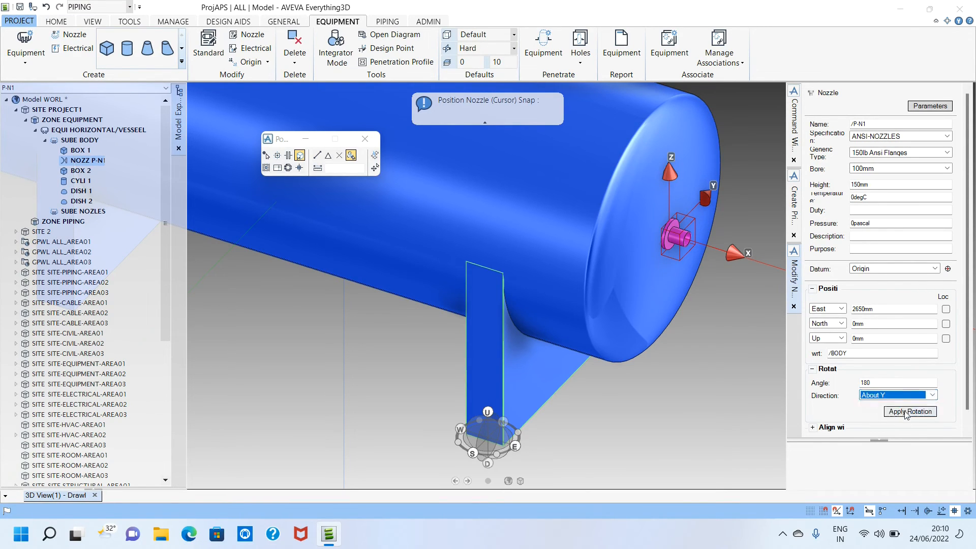
{"action": "scroll", "coordinate": [683, 206], "scroll_direction": "up", "scroll_amount": 5}
{"action": "mouse_move", "coordinate": [708, 262]}
{"action": "middle_mouse_down"}
{"action": "mouse_move", "coordinate": [757, 260]}
{"action": "mouse_move", "coordinate": [741, 272]}
{"action": "mouse_move", "coordinate": [711, 264]}
{"action": "middle_mouse_up"}
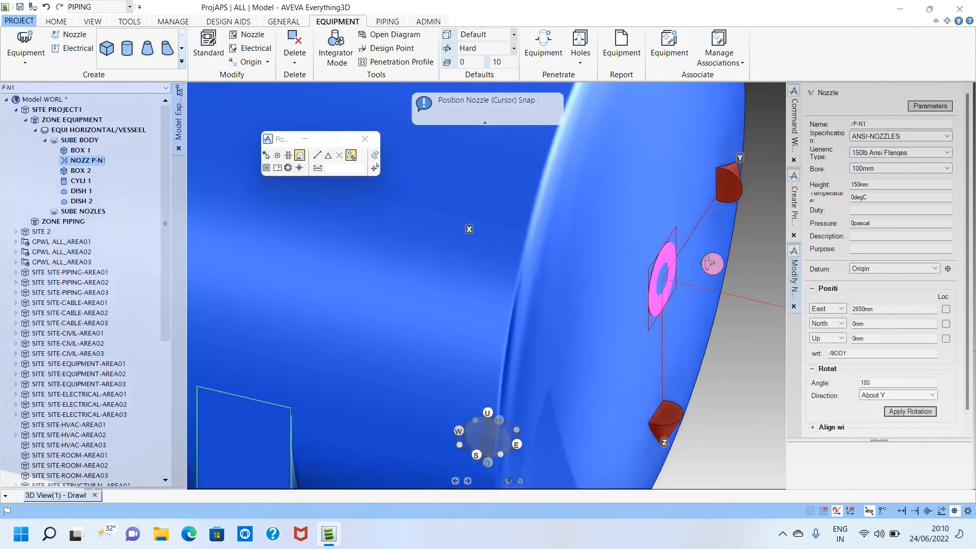
{"action": "scroll", "coordinate": [697, 272], "scroll_direction": "down", "scroll_amount": 6}
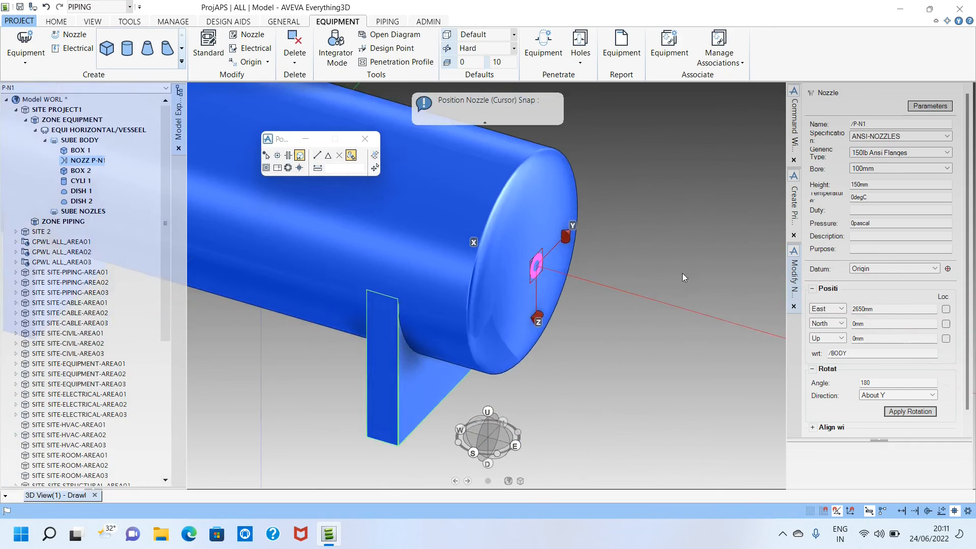
{"action": "scroll", "coordinate": [682, 277], "scroll_direction": "down", "scroll_amount": 4}
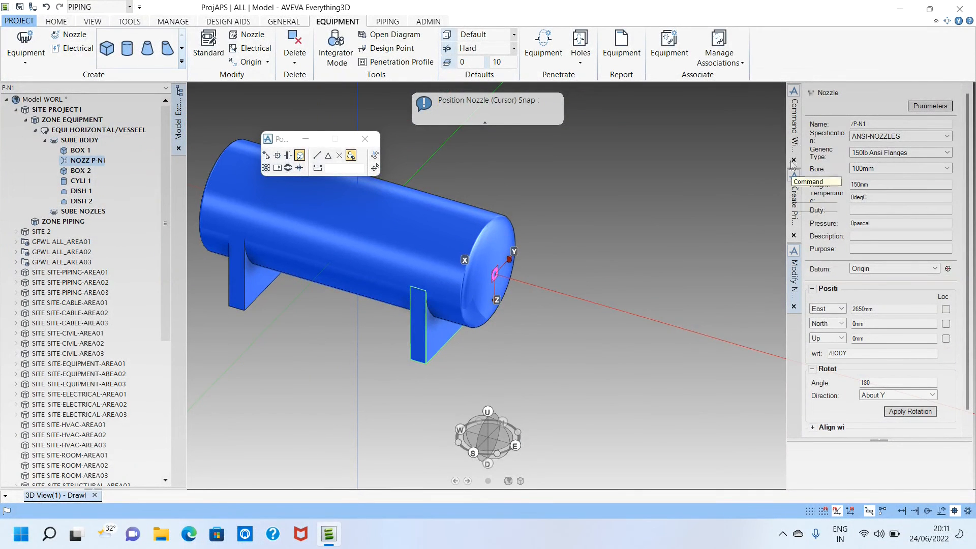
Move nozzle P-N1 100 mm to the east with the command BY E 100.
{"action": "left_click", "coordinate": [795, 122]}
{"action": "scroll", "coordinate": [521, 260], "scroll_direction": "up", "scroll_amount": 5}
{"action": "middle_click_drag", "start_coordinate": [461, 312], "coordinate": [510, 318]}
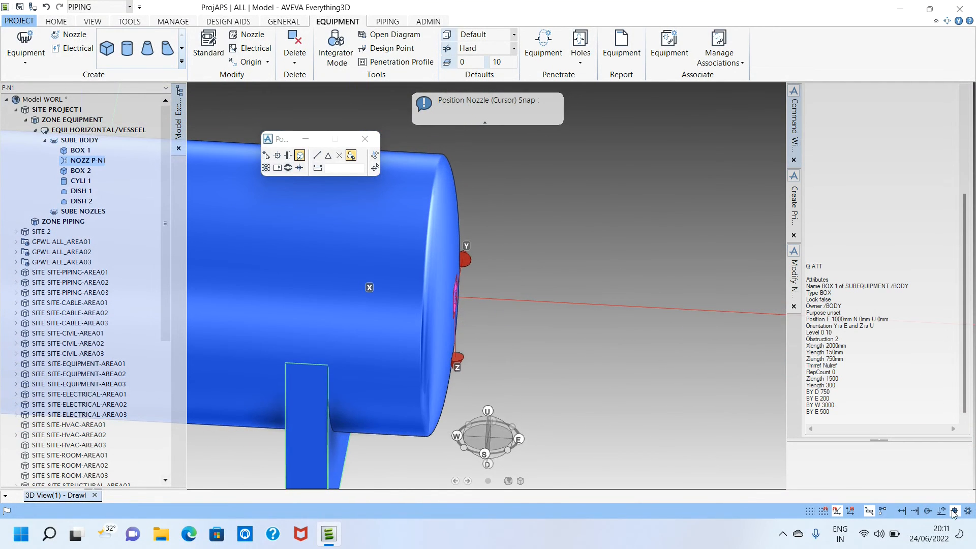
{"action": "left_click", "coordinate": [951, 434]}
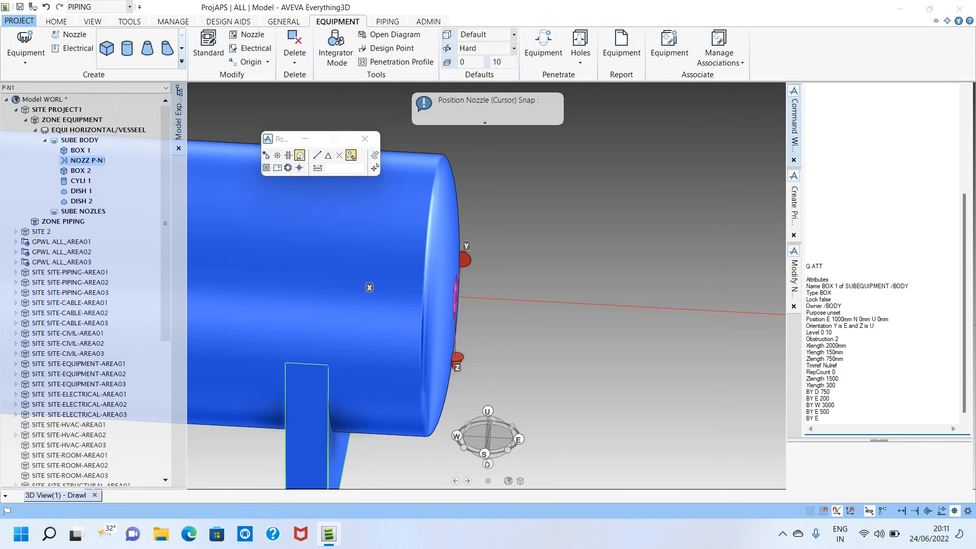
{"action": "type", "text": "BY E 100"}
{"action": "key", "text": "Return"}
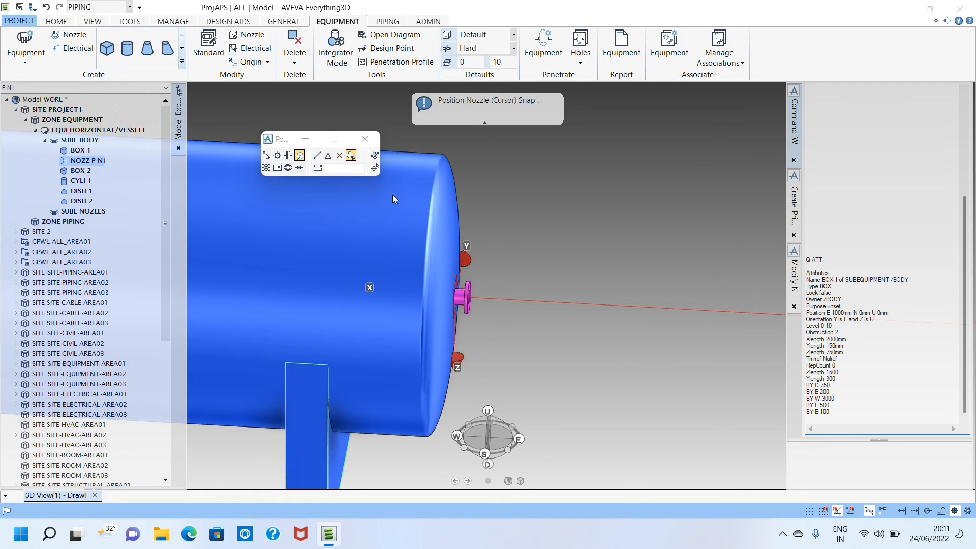
Examine the position and flange direction of nozzle P-N1 on the east dished end from several angles.
{"action": "scroll", "coordinate": [453, 286], "scroll_direction": "up", "scroll_amount": 4}
{"action": "middle_click_drag", "start_coordinate": [449, 292], "coordinate": [287, 252]}
{"action": "scroll", "coordinate": [442, 290], "scroll_direction": "up", "scroll_amount": 2}
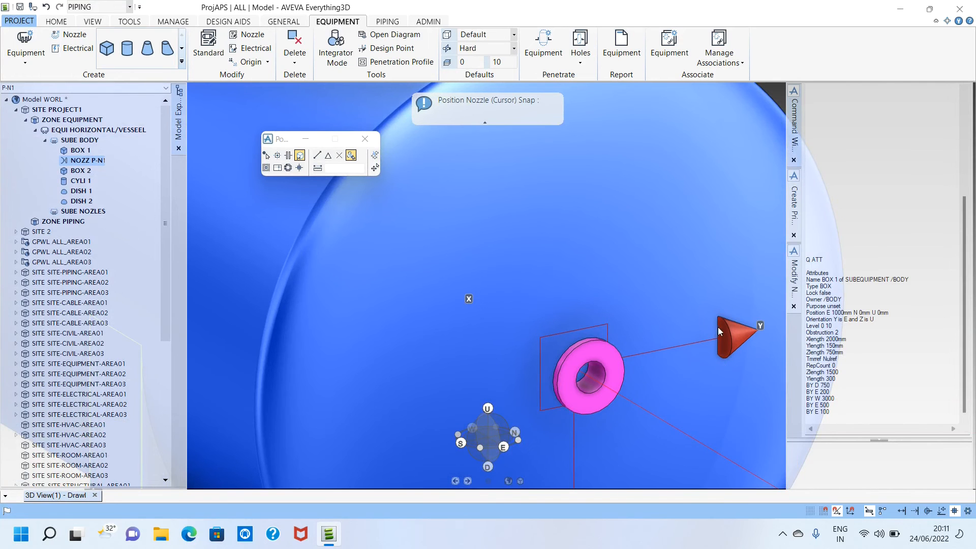
{"action": "scroll", "coordinate": [649, 309], "scroll_direction": "down", "scroll_amount": 3}
{"action": "mouse_move", "coordinate": [656, 321]}
{"action": "middle_mouse_down"}
{"action": "mouse_move", "coordinate": [569, 344]}
{"action": "mouse_move", "coordinate": [751, 324]}
{"action": "middle_mouse_up"}
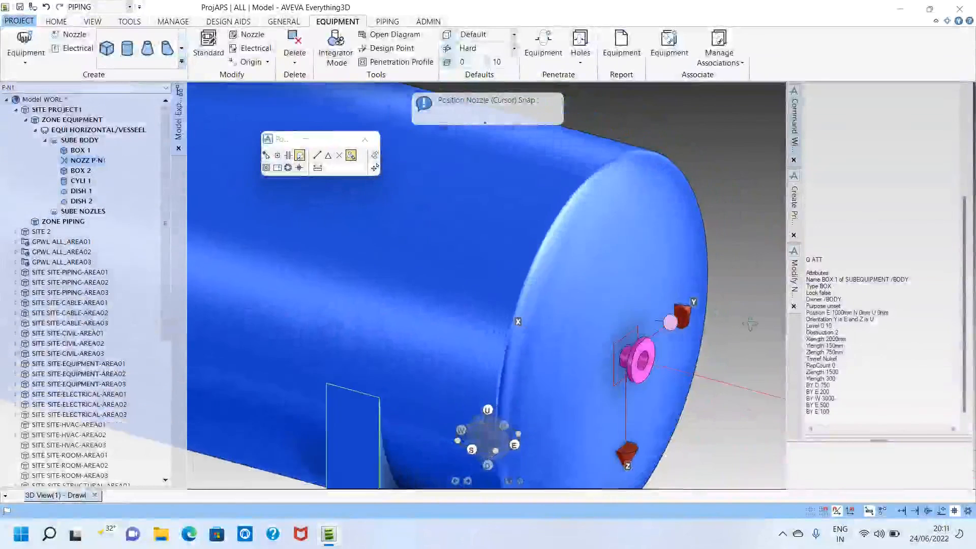
{"action": "scroll", "coordinate": [709, 334], "scroll_direction": "down", "scroll_amount": 5}
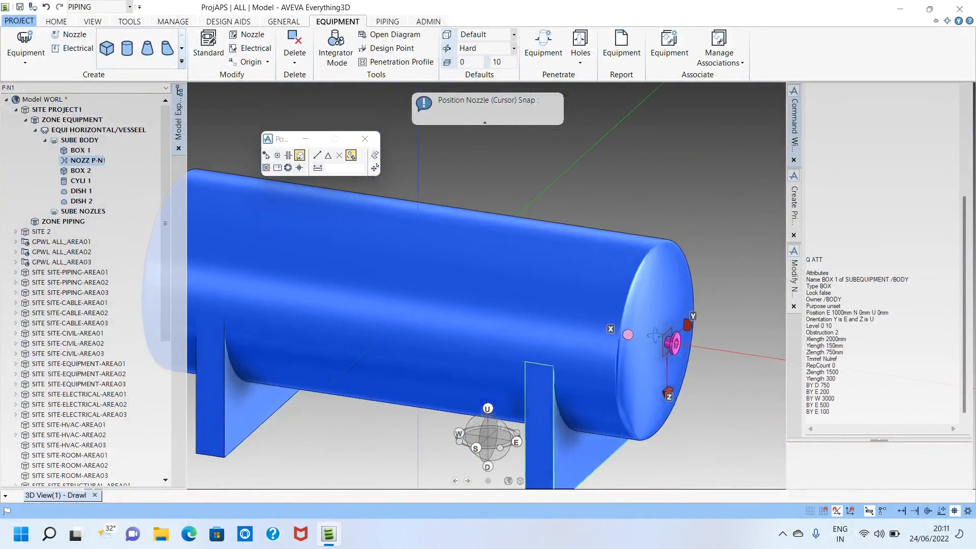
{"action": "scroll", "coordinate": [655, 336], "scroll_direction": "down", "scroll_amount": 3}
{"action": "scroll", "coordinate": [564, 331], "scroll_direction": "down", "scroll_amount": 3}
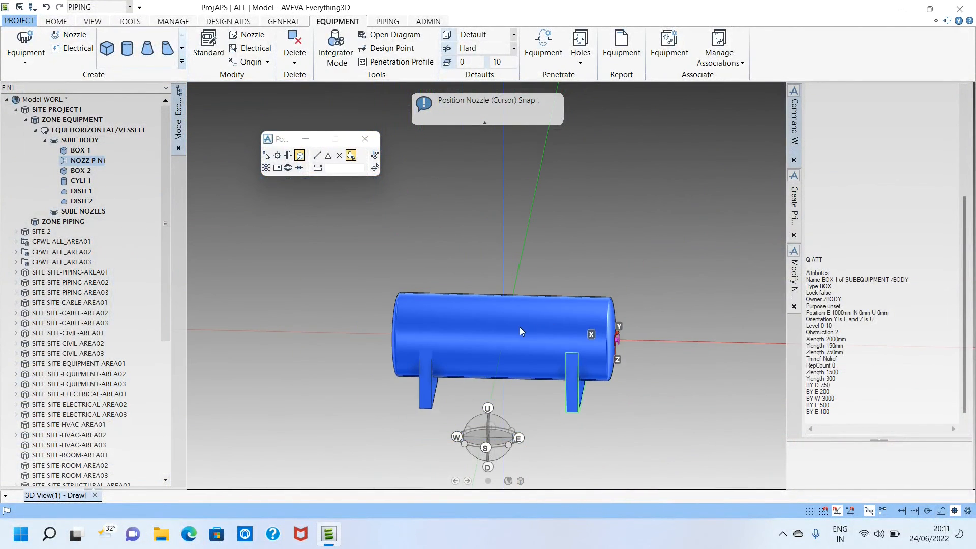
{"action": "scroll", "coordinate": [520, 328], "scroll_direction": "up", "scroll_amount": 2}
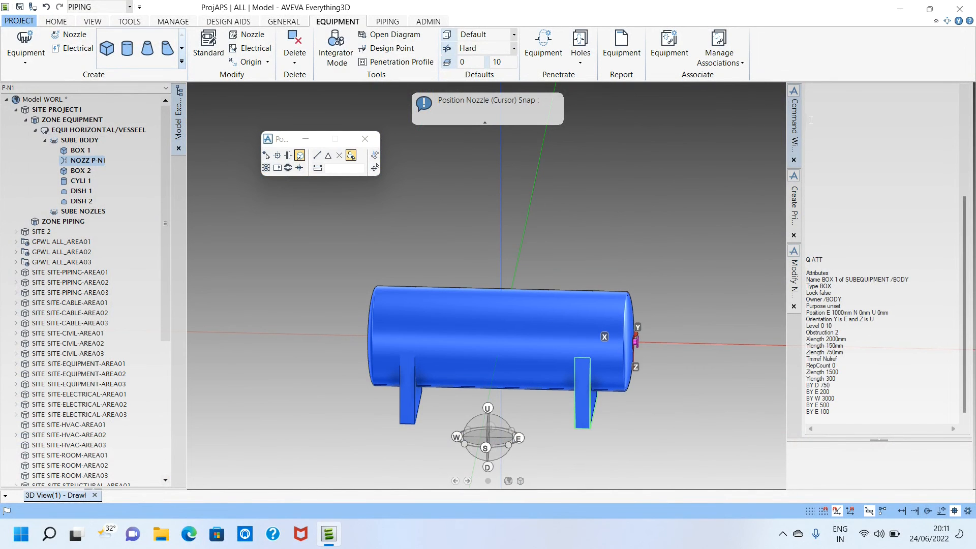
Close the primitive creation form, finish modifying nozzle P-N1 and proceed to a new nozzle definition.
{"action": "left_click", "coordinate": [795, 202]}
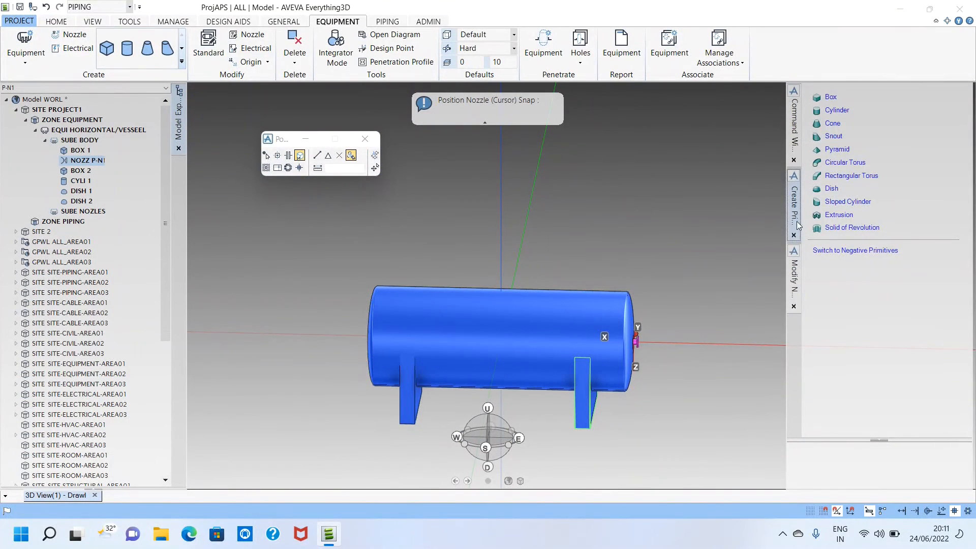
{"action": "left_click", "coordinate": [794, 235]}
{"action": "left_click", "coordinate": [799, 122]}
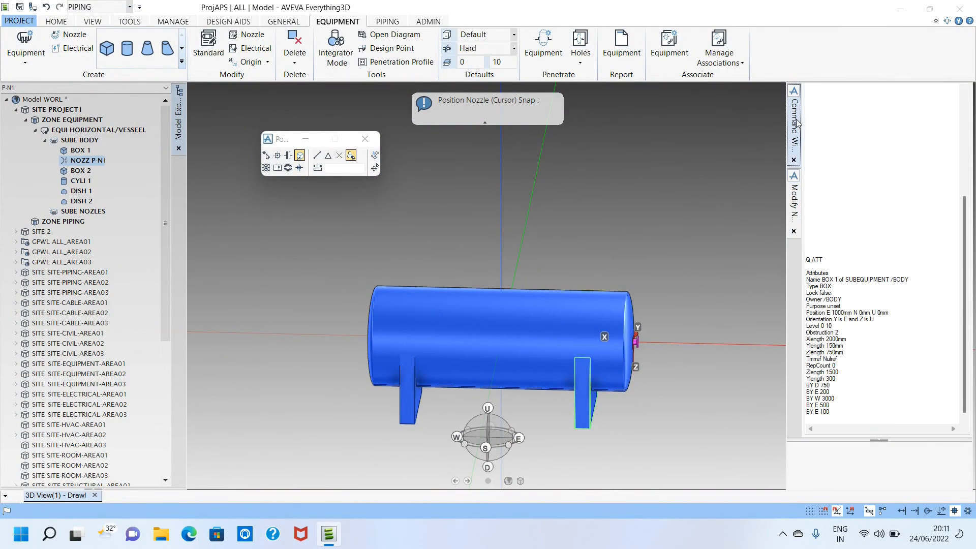
{"action": "left_click", "coordinate": [794, 202]}
{"action": "scroll", "coordinate": [941, 409], "scroll_direction": "down", "scroll_amount": 1}
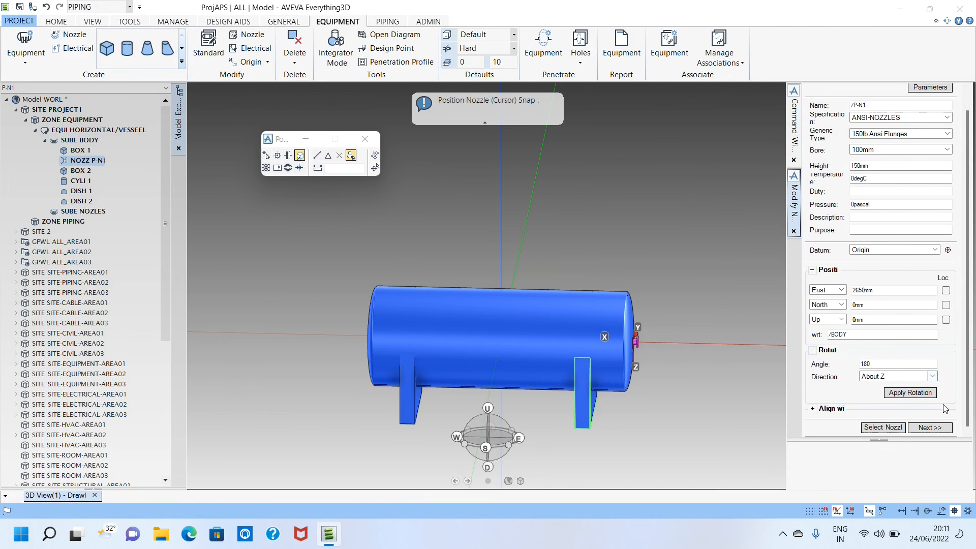
{"action": "left_click", "coordinate": [930, 427]}
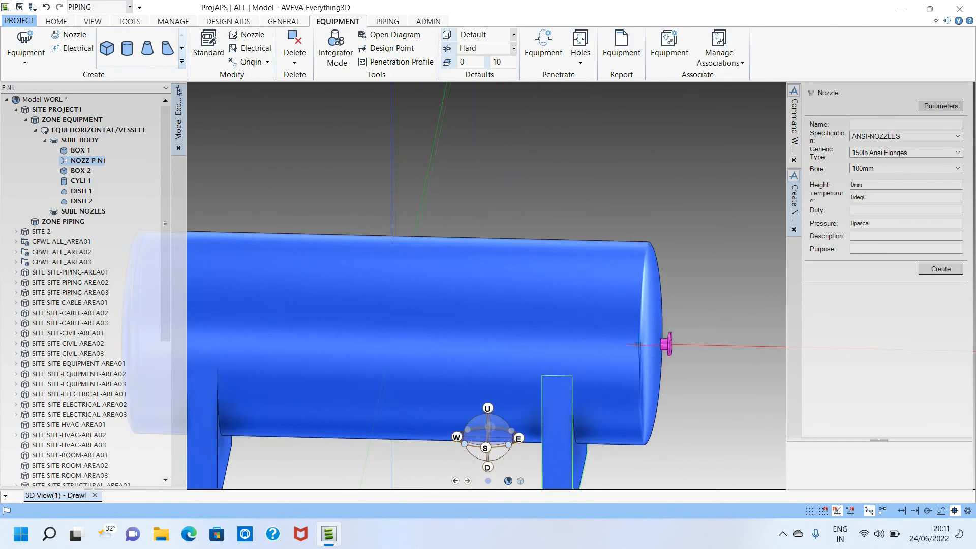
Query the reference number of nozzle P-N1 with the command Q REF.
{"action": "scroll", "coordinate": [540, 341], "scroll_direction": "down", "scroll_amount": 4}
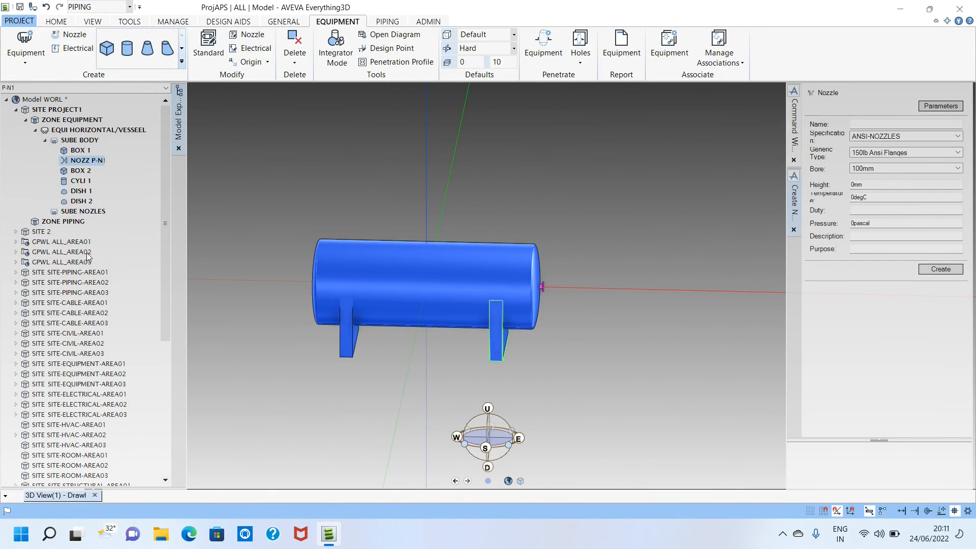
{"action": "scroll", "coordinate": [321, 281], "scroll_direction": "up", "scroll_amount": 2}
{"action": "middle_click_drag", "start_coordinate": [352, 278], "coordinate": [450, 272]}
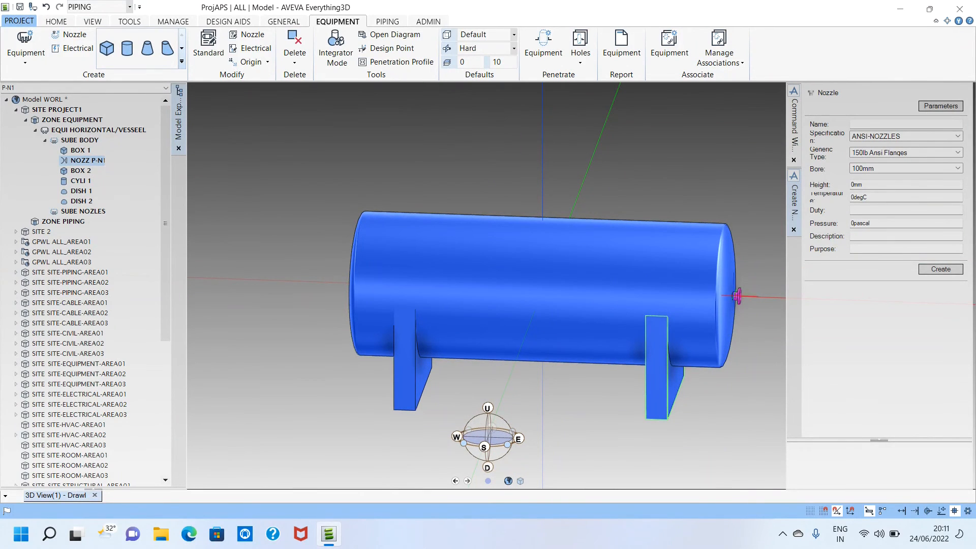
{"action": "left_click", "coordinate": [88, 161]}
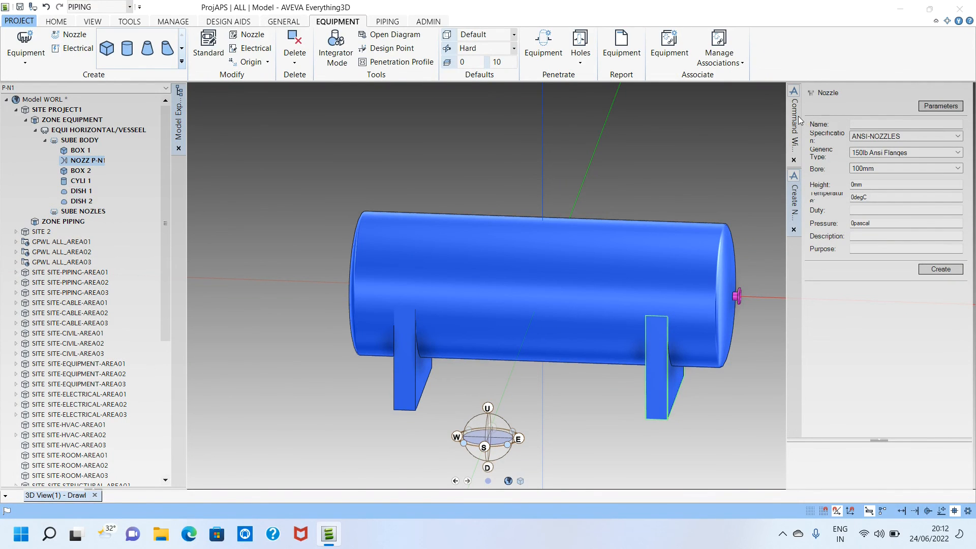
{"action": "left_click", "coordinate": [795, 124]}
{"action": "left_click", "coordinate": [94, 160]}
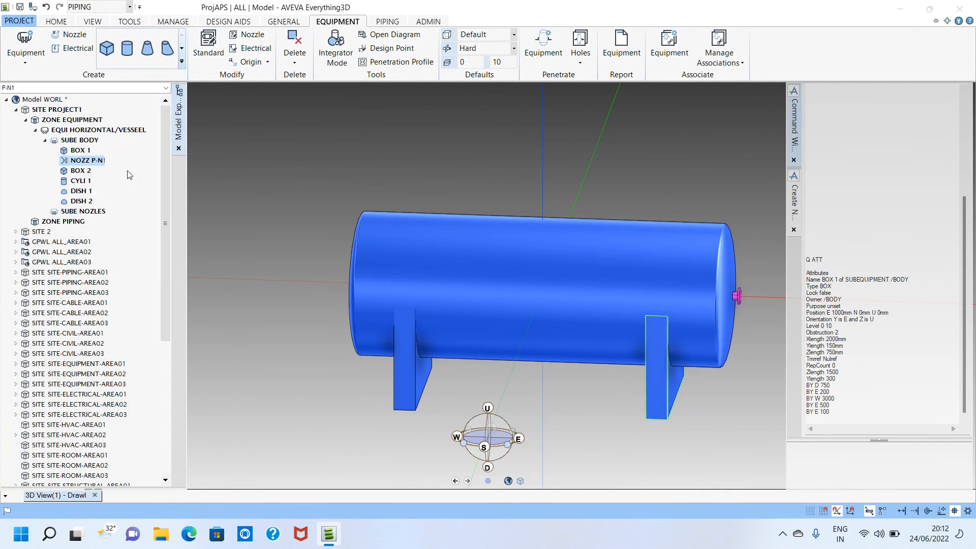
{"action": "left_click", "coordinate": [830, 409]}
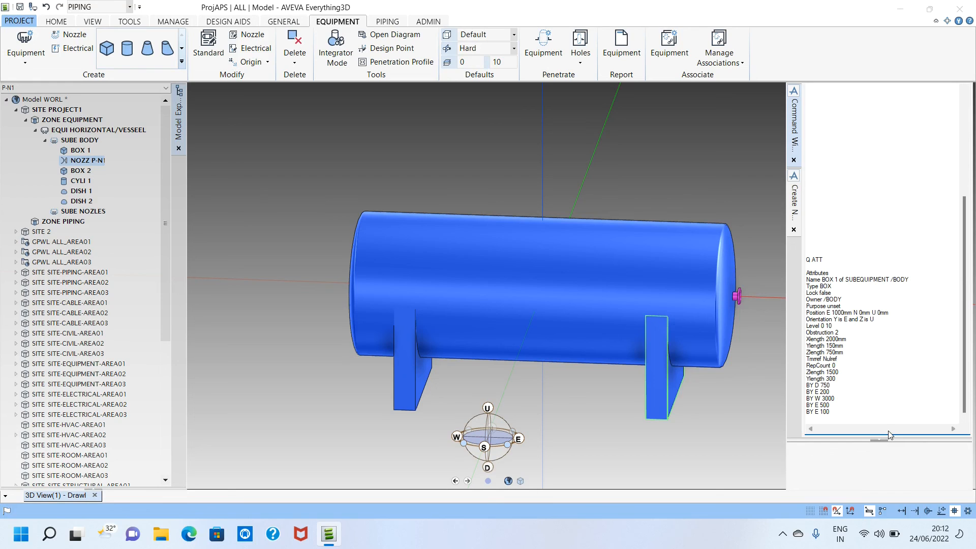
{"action": "type", "text": "Q REF"}
{"action": "key", "text": "Return"}
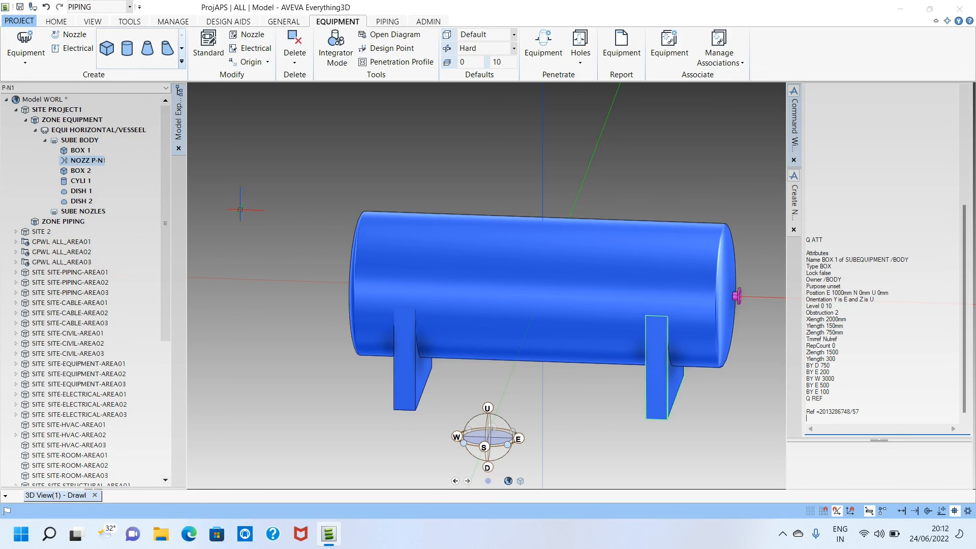
Move nozzle P-N1 from BODY into the NOZLES sub-equipment using INCL with its queried reference, and check both sub-equipments in the model tree.
{"action": "left_click", "coordinate": [97, 213]}
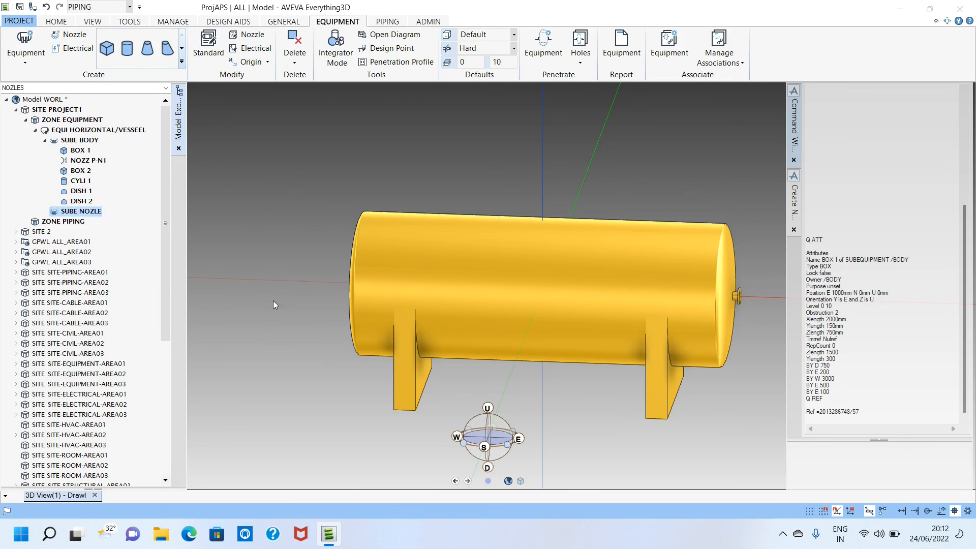
{"action": "left_click", "coordinate": [881, 415]}
{"action": "key", "text": "Return"}
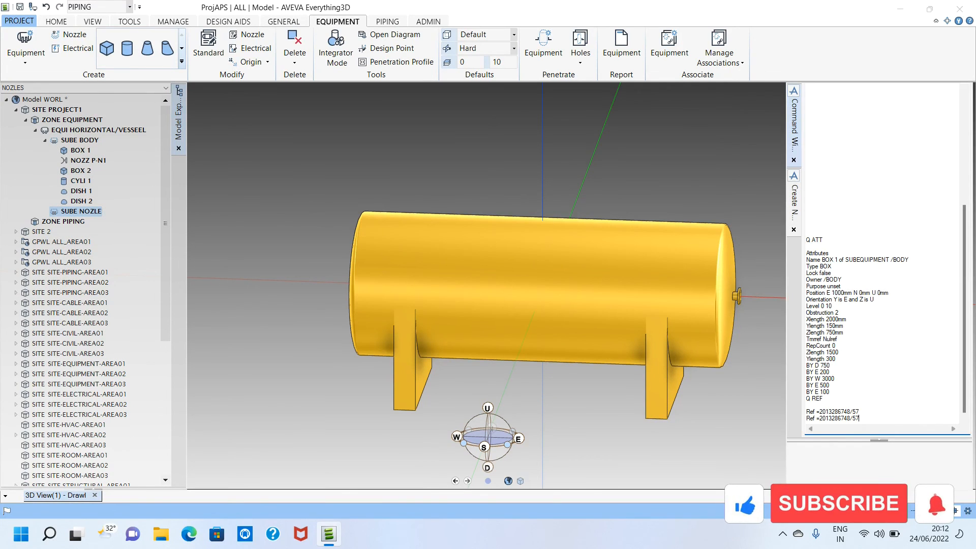
{"action": "left_click", "coordinate": [814, 425]}
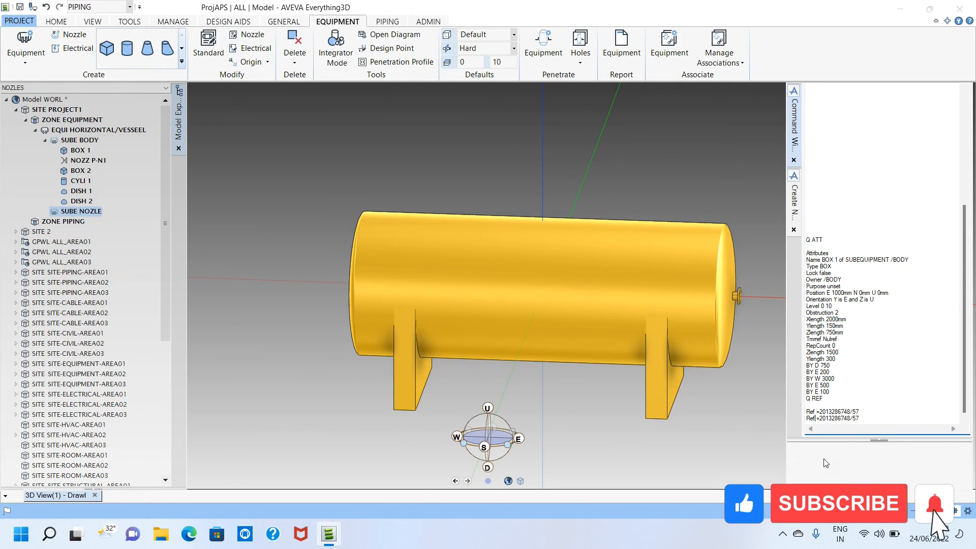
{"action": "key", "text": "BackSpace"}
{"action": "key", "text": "BackSpace"}
{"action": "key", "text": "BackSpace"}
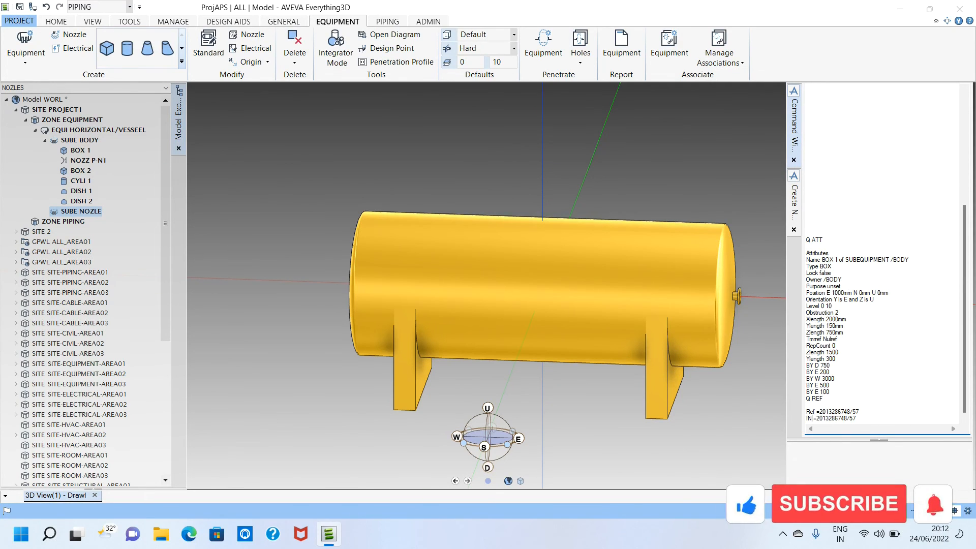
{"action": "type", "text": "INCL"}
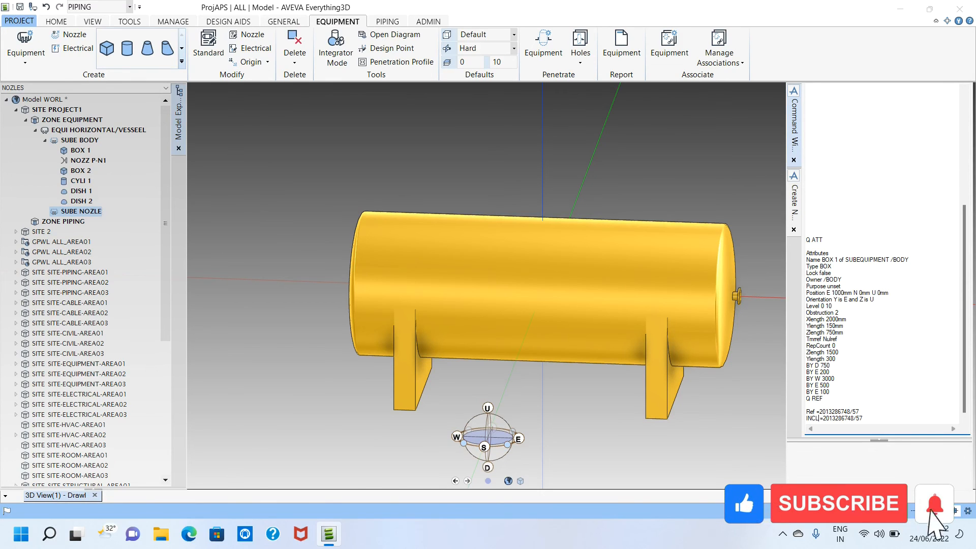
{"action": "key", "text": "Return"}
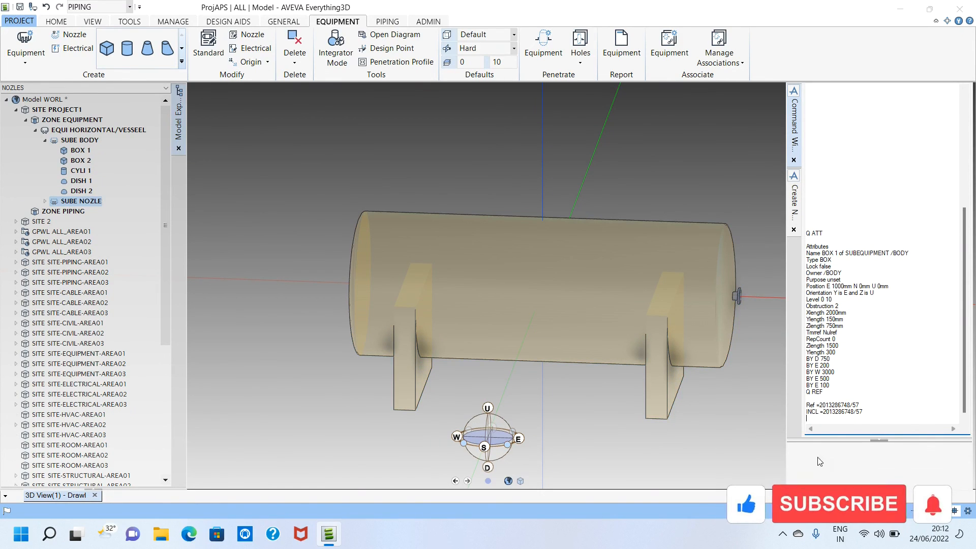
{"action": "left_click", "coordinate": [44, 202]}
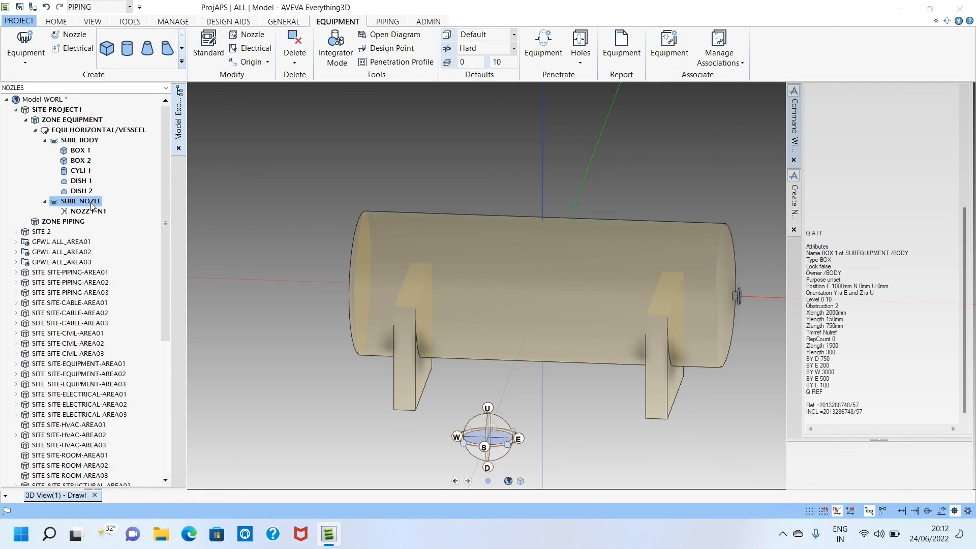
{"action": "left_click", "coordinate": [83, 211]}
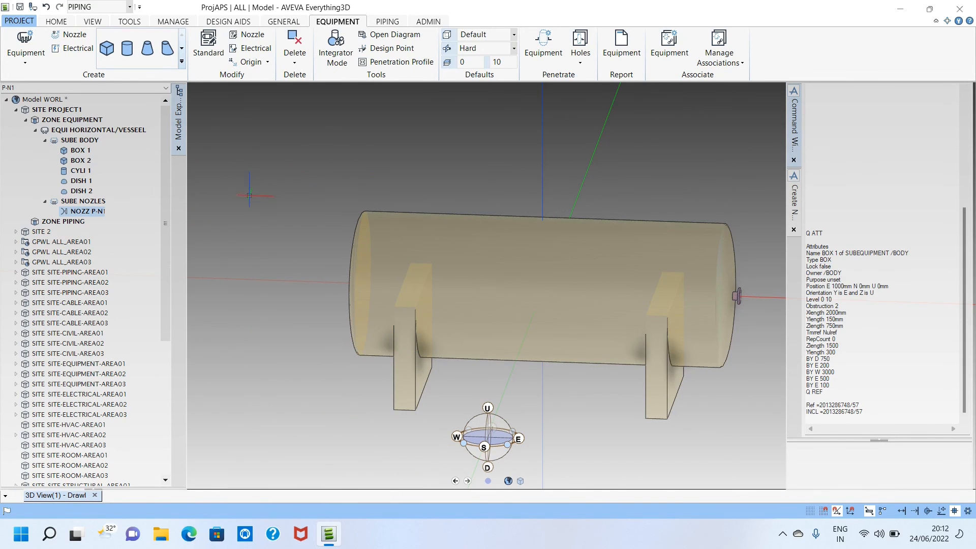
{"action": "left_click", "coordinate": [51, 140]}
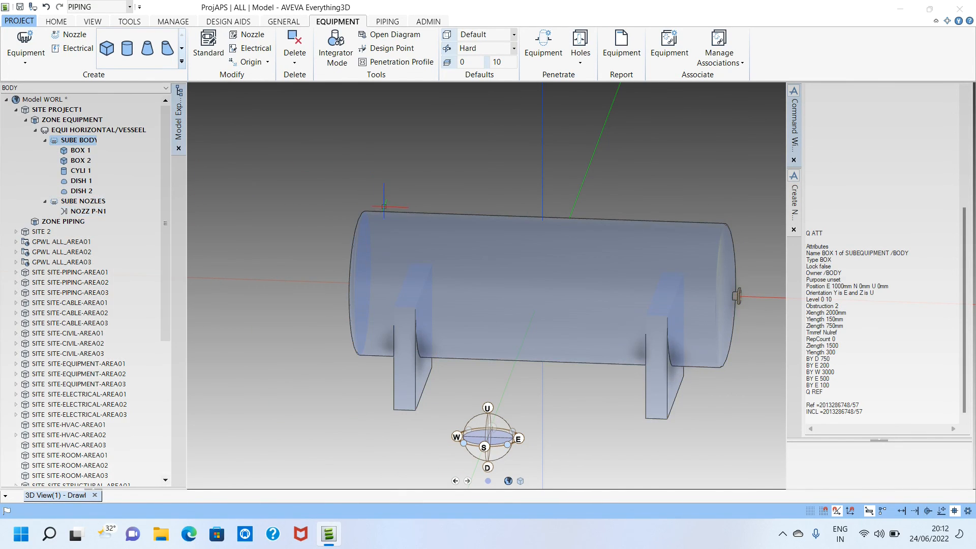
Mirror-copy nozzle P-N1 to the vessel's west end, snapping the mirror plane to the body cylinder with direction E, and retain the copy.
{"action": "scroll", "coordinate": [393, 207], "scroll_direction": "down", "scroll_amount": 2}
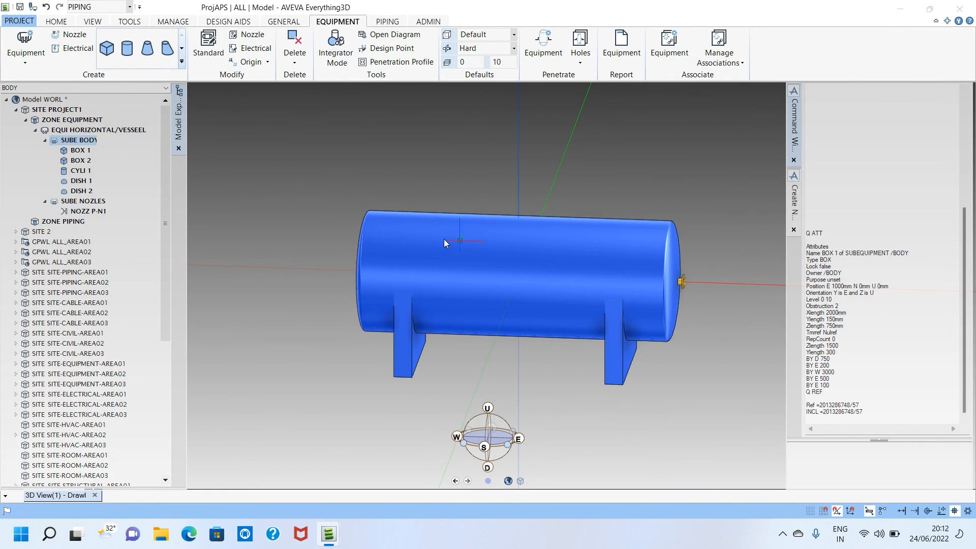
{"action": "left_click", "coordinate": [467, 278]}
{"action": "left_click", "coordinate": [84, 211]}
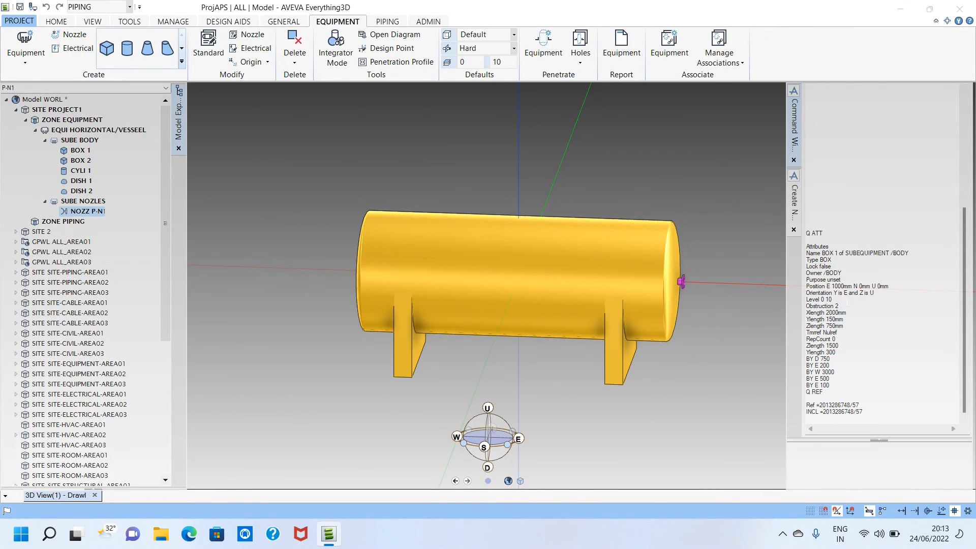
{"action": "middle_click_drag", "start_coordinate": [495, 289], "coordinate": [525, 287]}
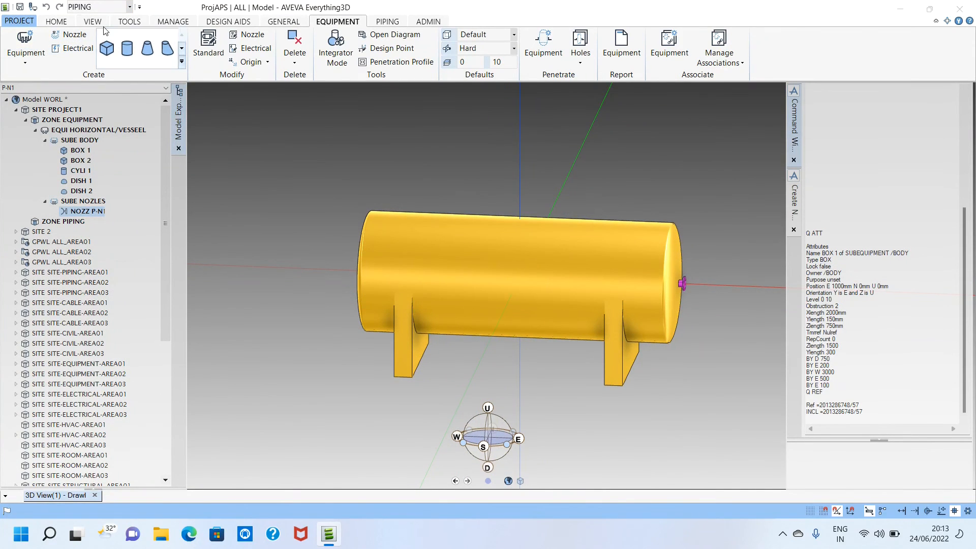
{"action": "left_click", "coordinate": [57, 21]}
{"action": "left_click", "coordinate": [97, 61]}
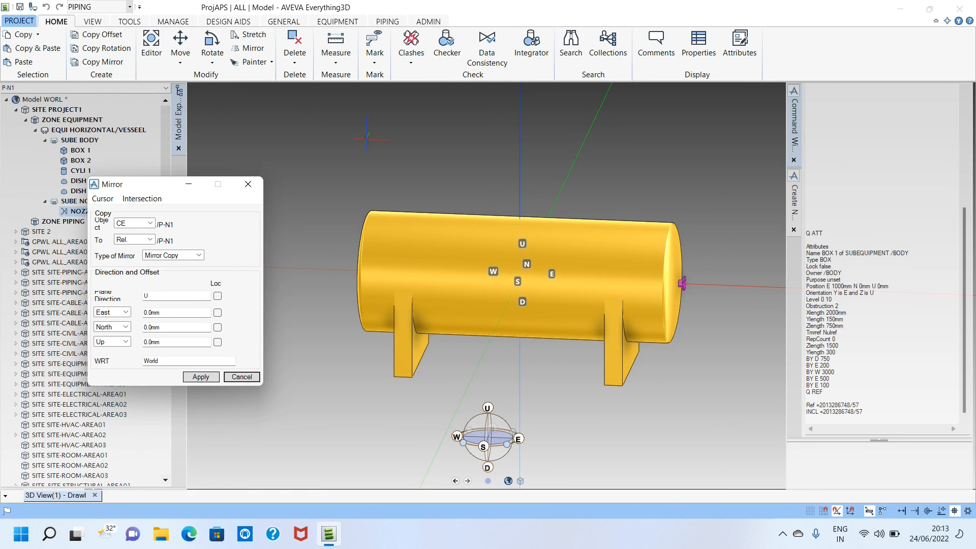
{"action": "left_click", "coordinate": [103, 199]}
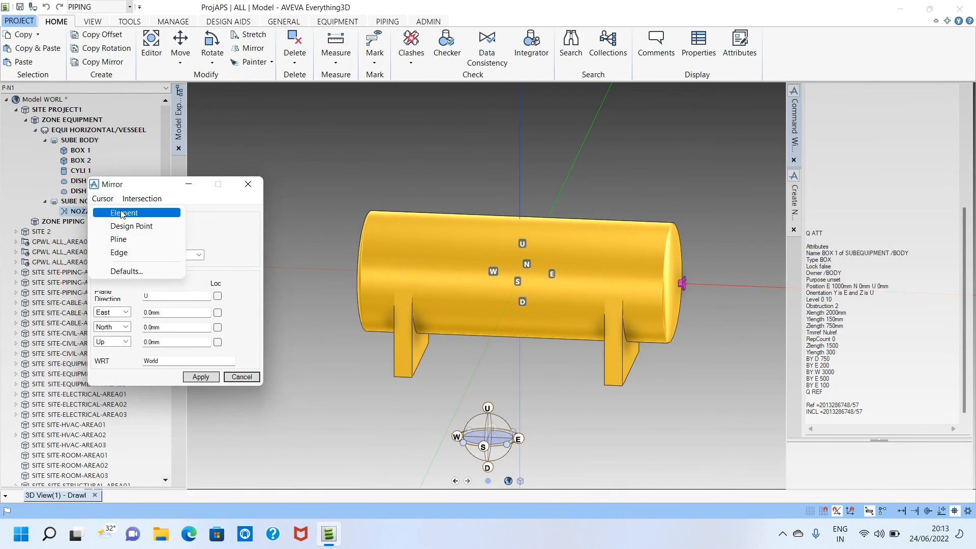
{"action": "left_click", "coordinate": [115, 209]}
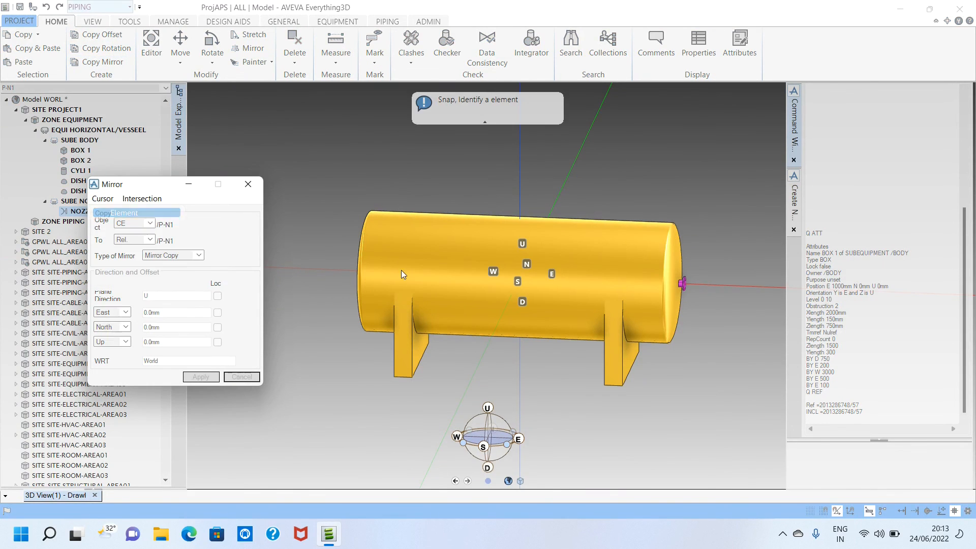
{"action": "left_click", "coordinate": [480, 245]}
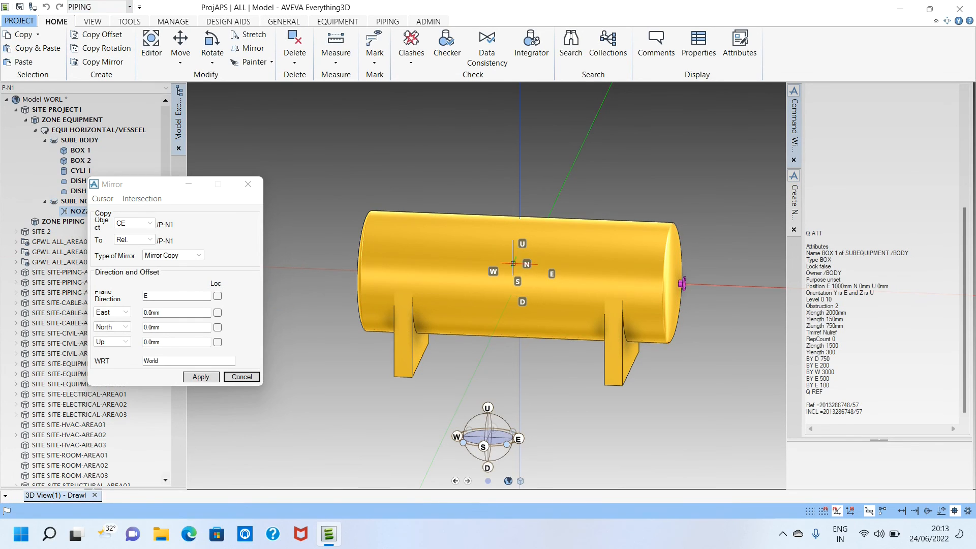
{"action": "left_click", "coordinate": [193, 380]}
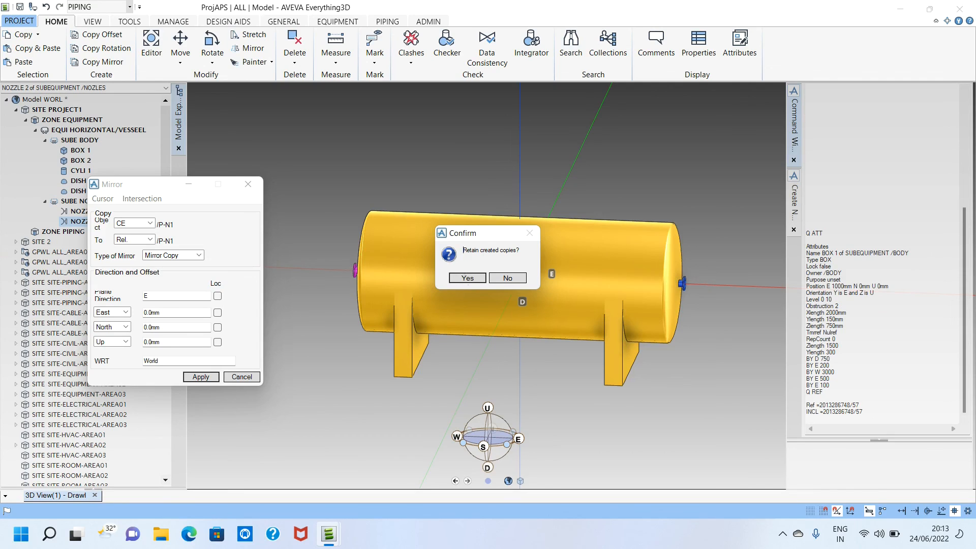
{"action": "left_click", "coordinate": [468, 280]}
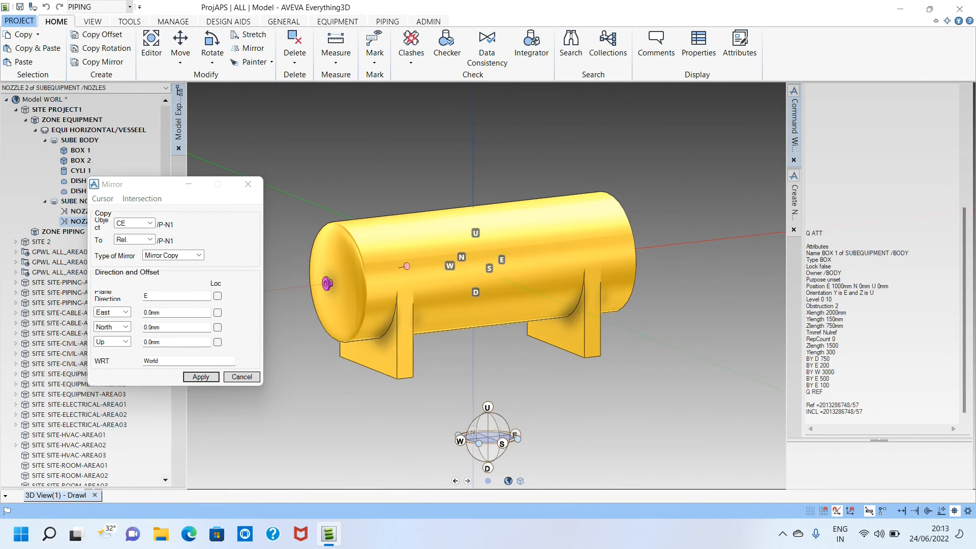
{"action": "left_click", "coordinate": [242, 377]}
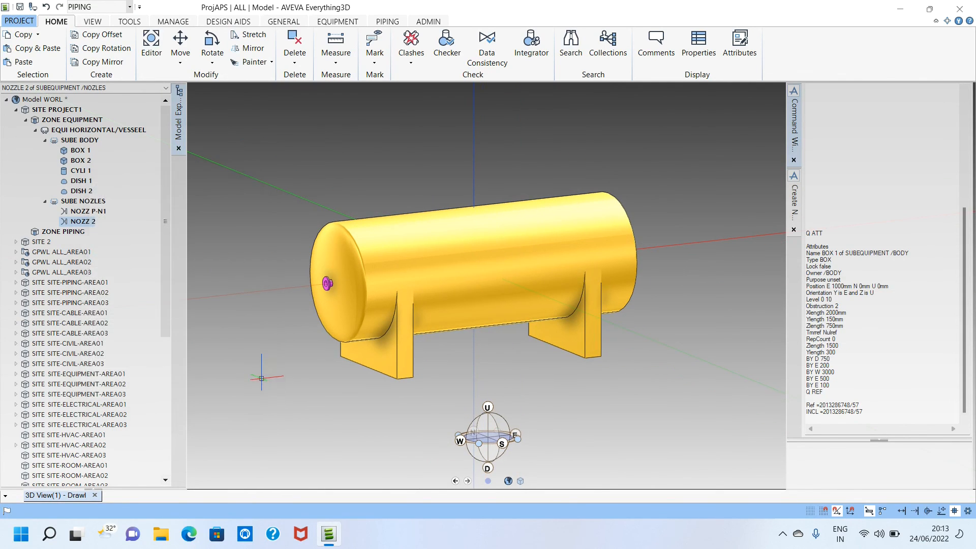
Examine the nozzles on the east and west dished ends of the vessel from several angles and distances.
{"action": "middle_click_drag", "start_coordinate": [446, 287], "coordinate": [328, 375]}
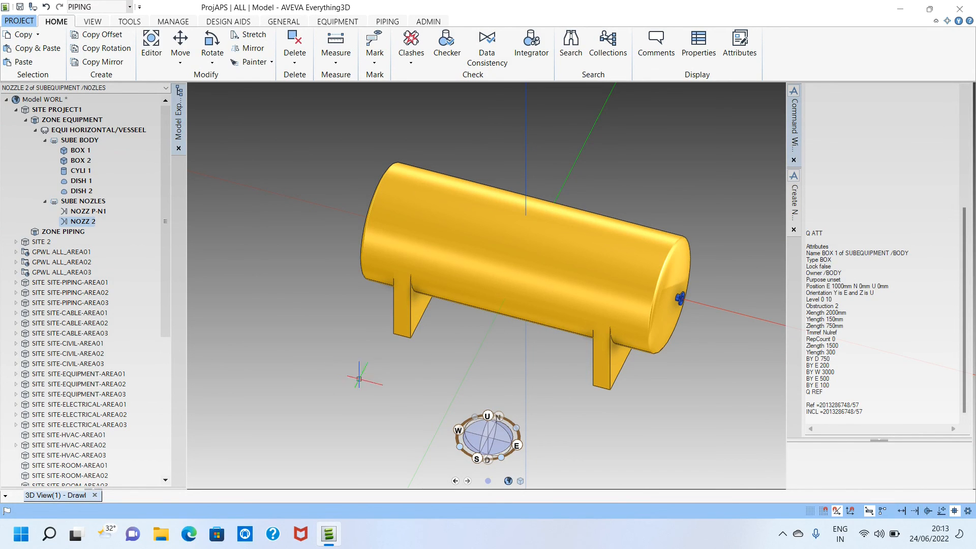
{"action": "middle_click_drag", "start_coordinate": [549, 273], "coordinate": [584, 189]}
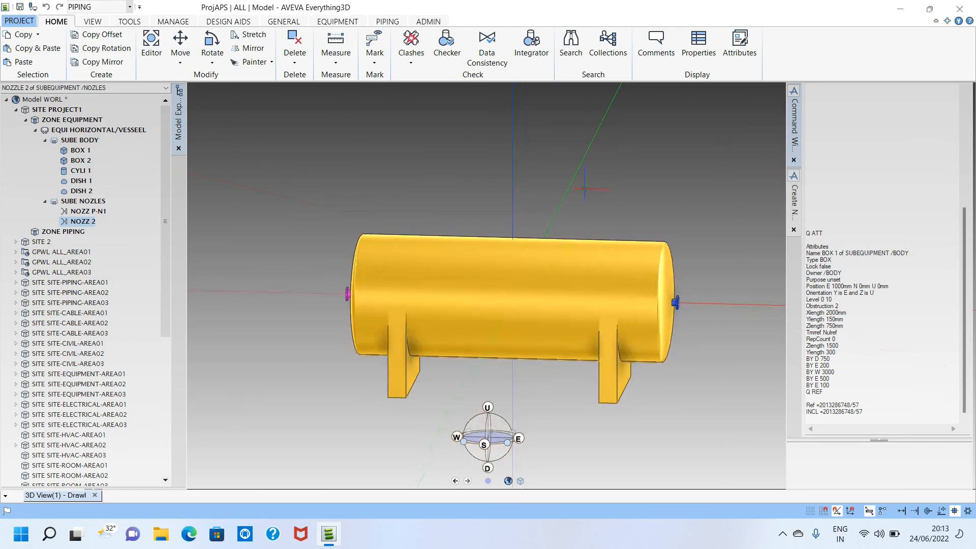
{"action": "scroll", "coordinate": [550, 294], "scroll_direction": "up", "scroll_amount": 5}
{"action": "scroll", "coordinate": [553, 295], "scroll_direction": "down", "scroll_amount": 5}
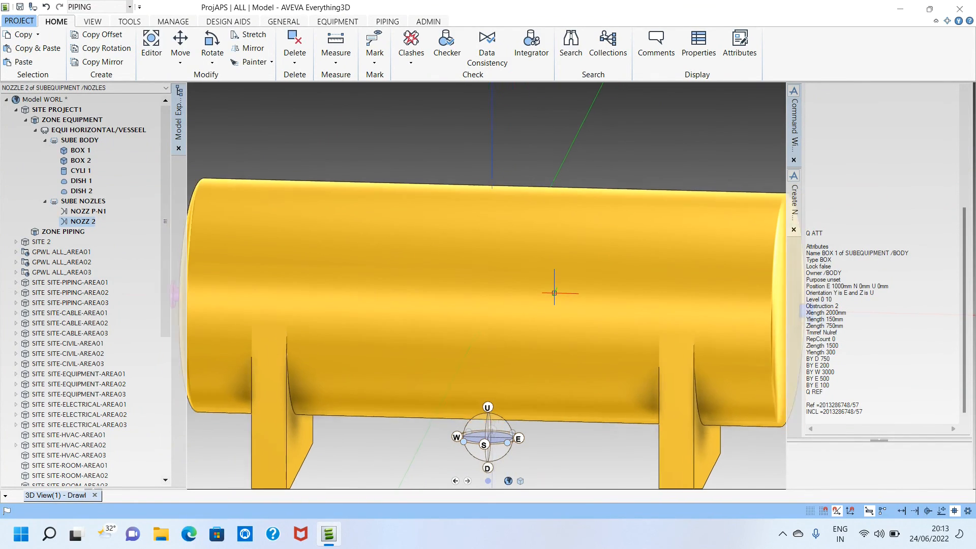
{"action": "middle_click_drag", "start_coordinate": [573, 286], "coordinate": [684, 273]}
{"action": "scroll", "coordinate": [606, 266], "scroll_direction": "down", "scroll_amount": 4}
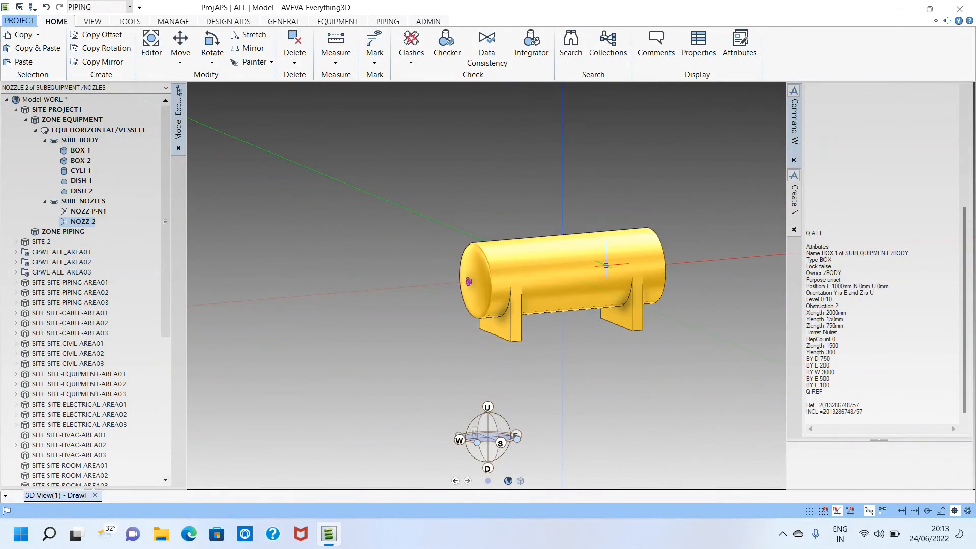
{"action": "scroll", "coordinate": [607, 266], "scroll_direction": "up", "scroll_amount": 5}
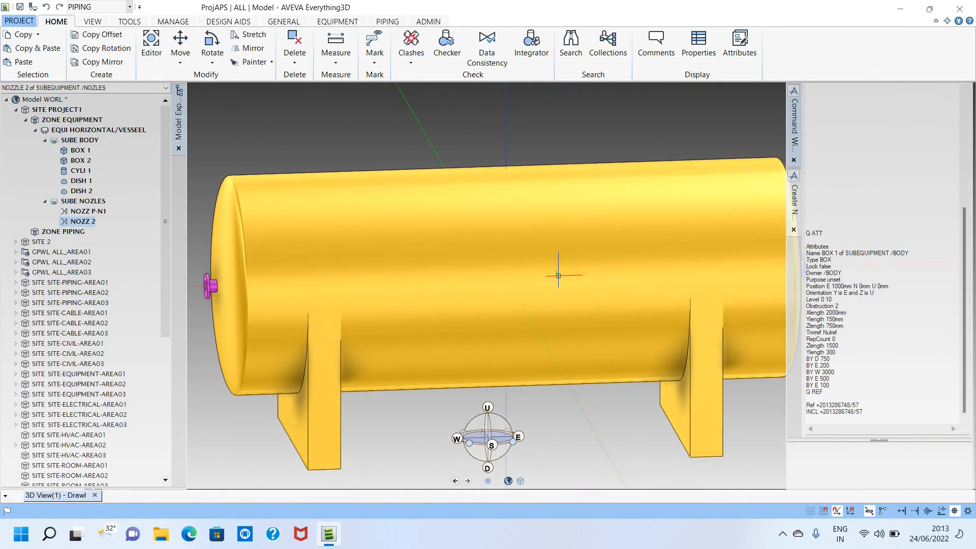
{"action": "scroll", "coordinate": [587, 266], "scroll_direction": "down", "scroll_amount": 5}
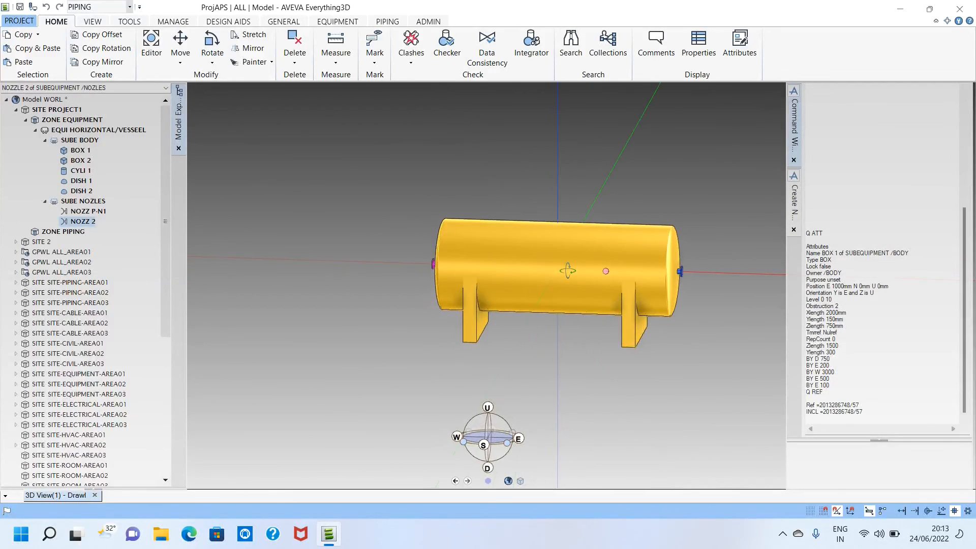